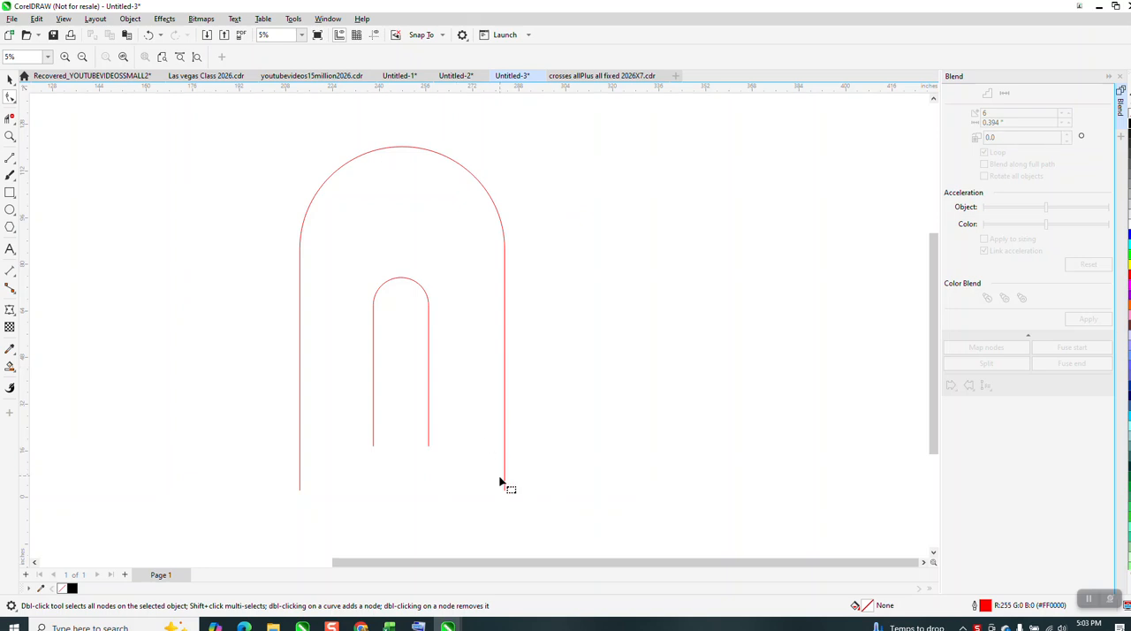
# Blend the outer and inner red arches with 6 intermediate steps.
pyautogui.click(505, 490)
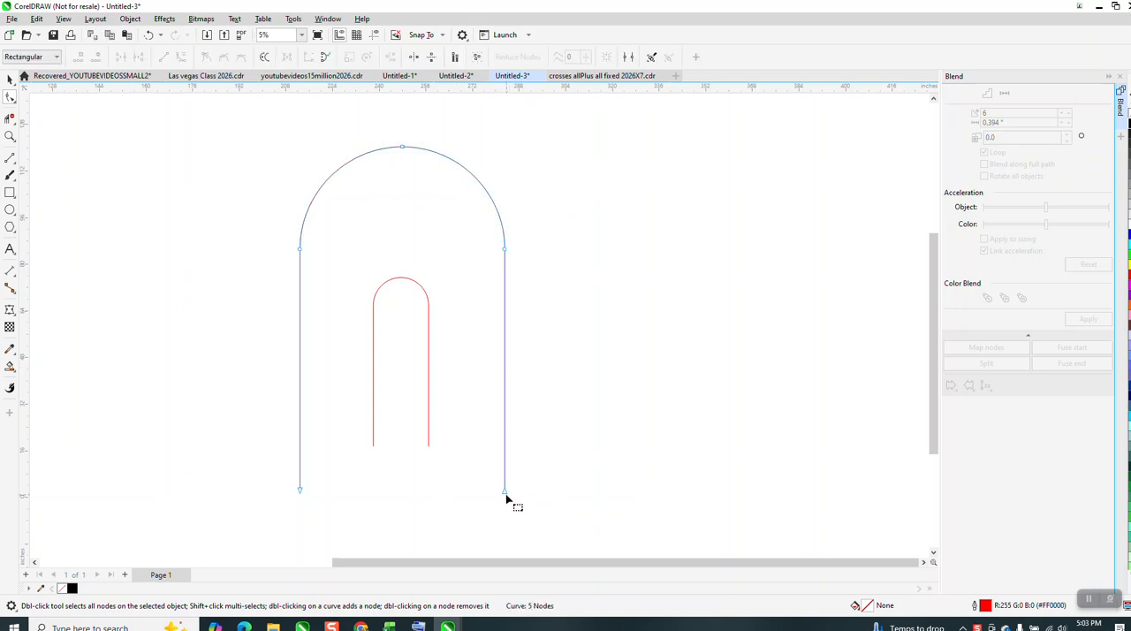
pyautogui.click(429, 442)
pyautogui.scroll(-2, 462, 406)
pyautogui.press('space')
pyautogui.moveTo(270, 212); pyautogui.dragTo(653, 502)
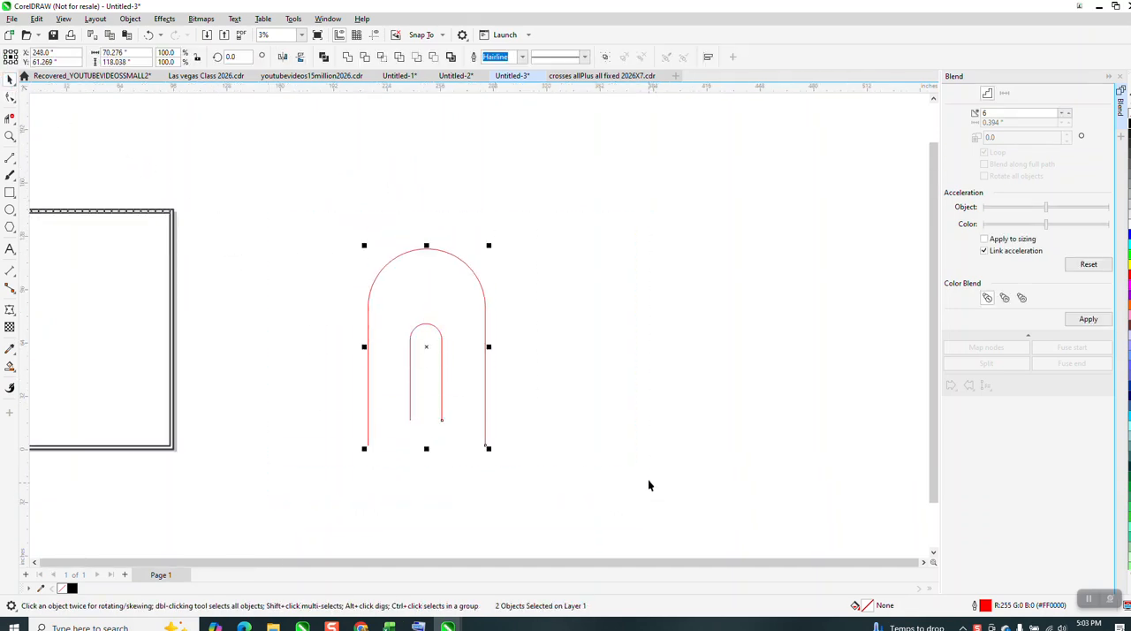
pyautogui.click(1088, 319)
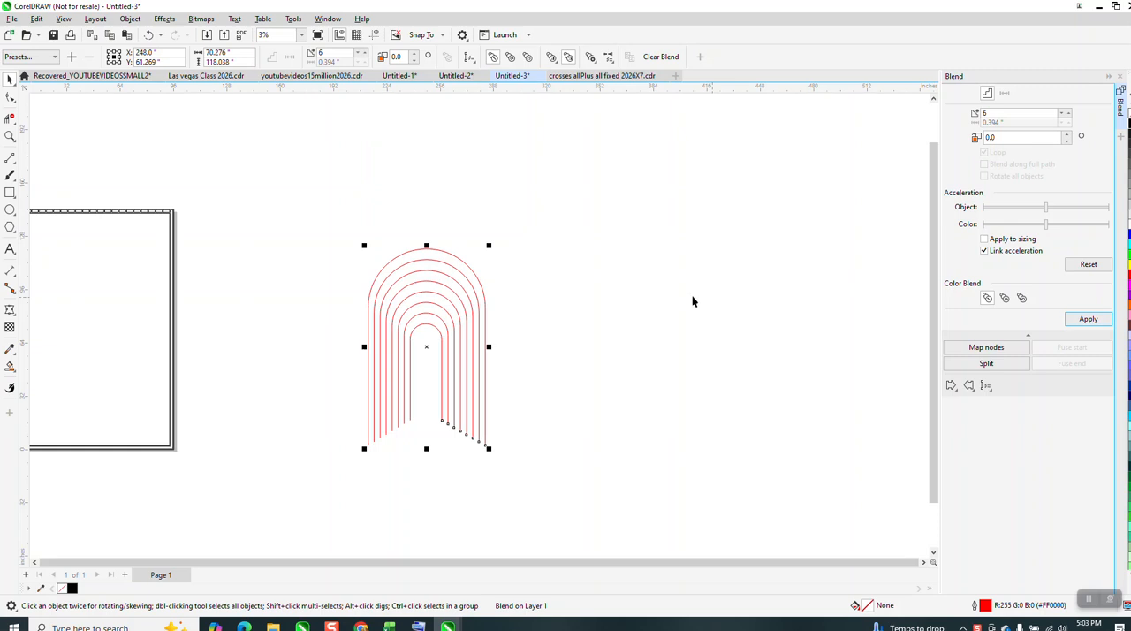
# Break the arch blend apart and group all the resulting arches together.
pyautogui.click(130, 19)
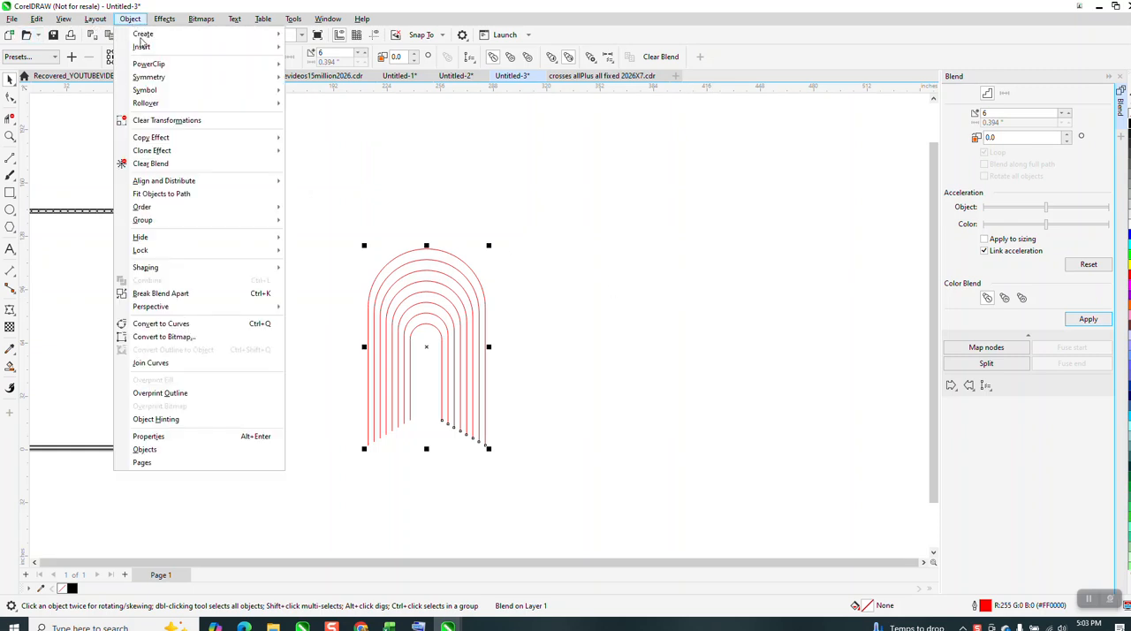
pyautogui.click(159, 294)
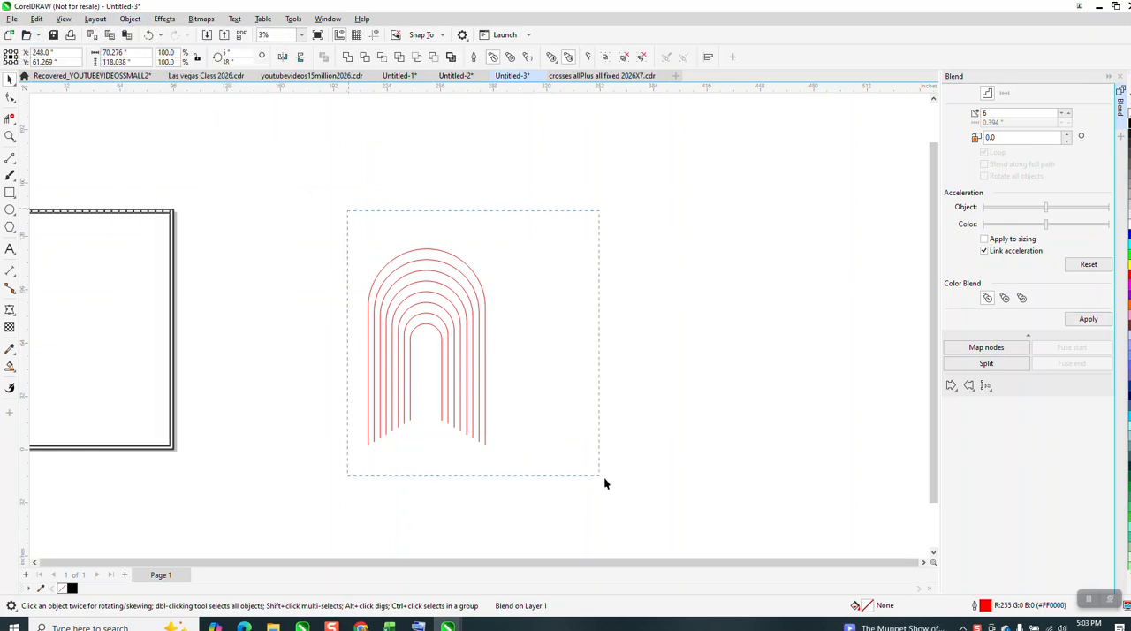
pyautogui.click(130, 18)
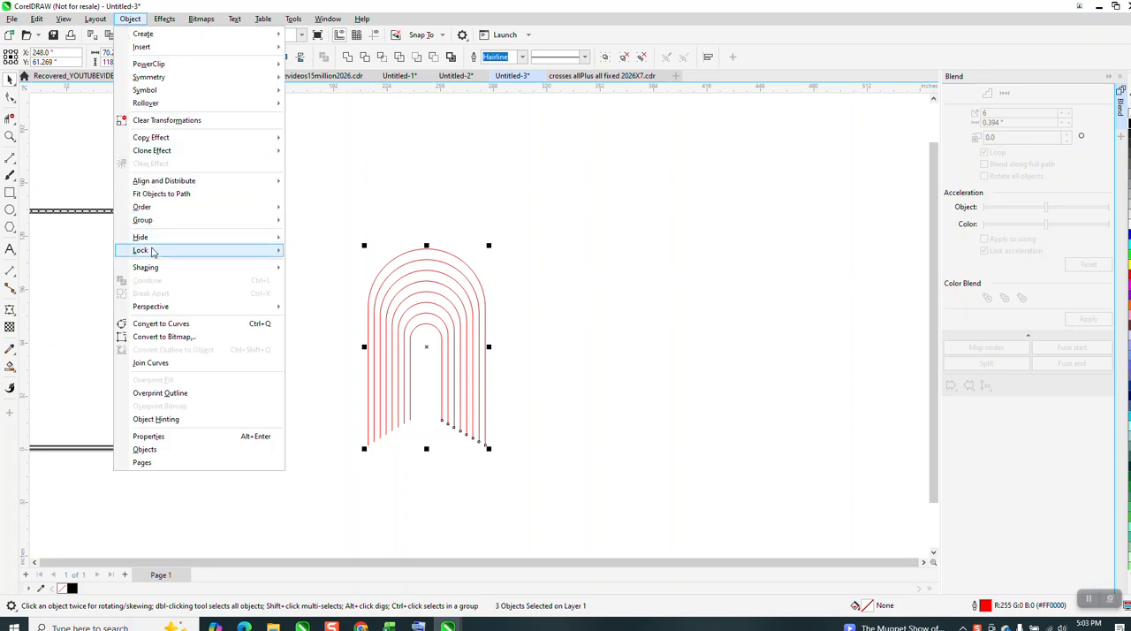
pyautogui.click(296, 221)
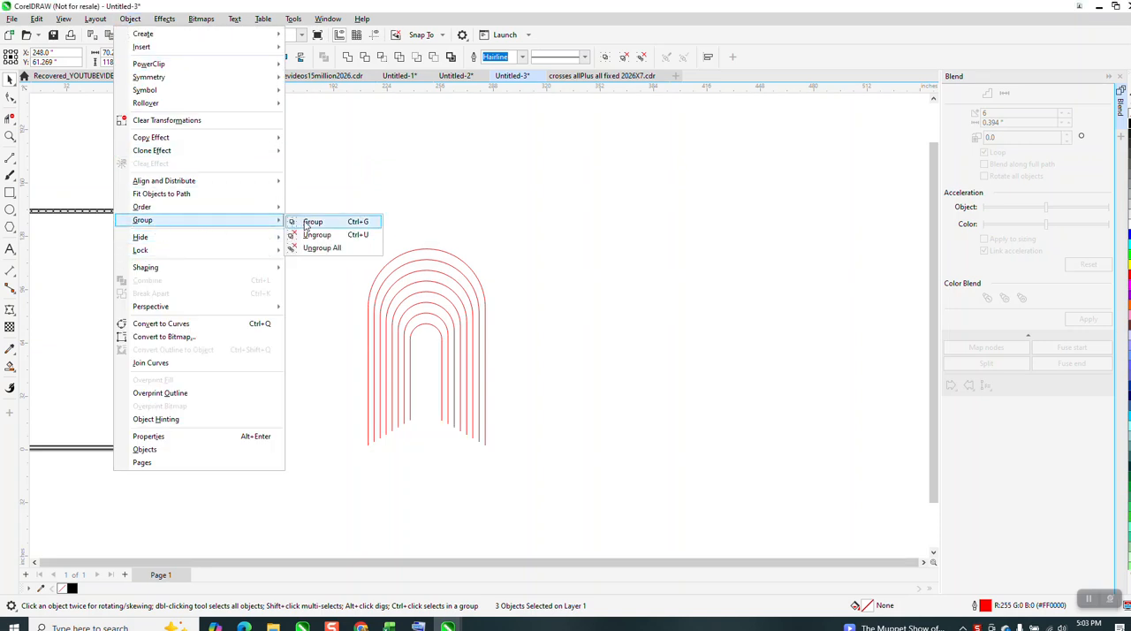
# Examine the nested arches and radiating slats of the trellis in the reference photo.
pyautogui.scroll(-1, 486, 243)
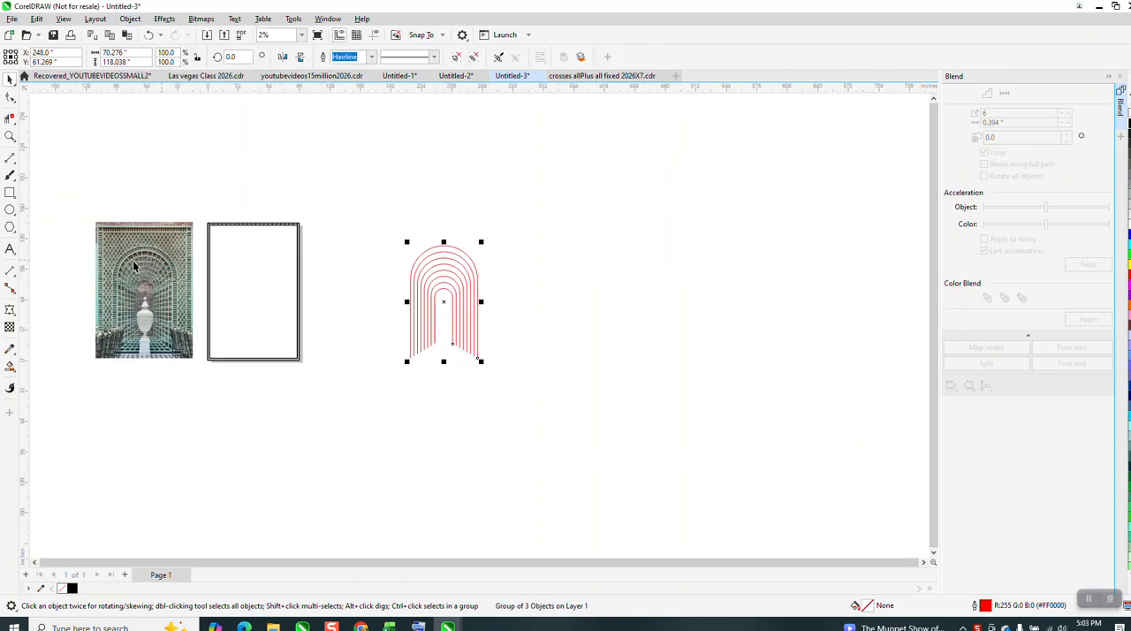
pyautogui.click(10, 135)
pyautogui.moveTo(130, 245); pyautogui.dragTo(240, 300)
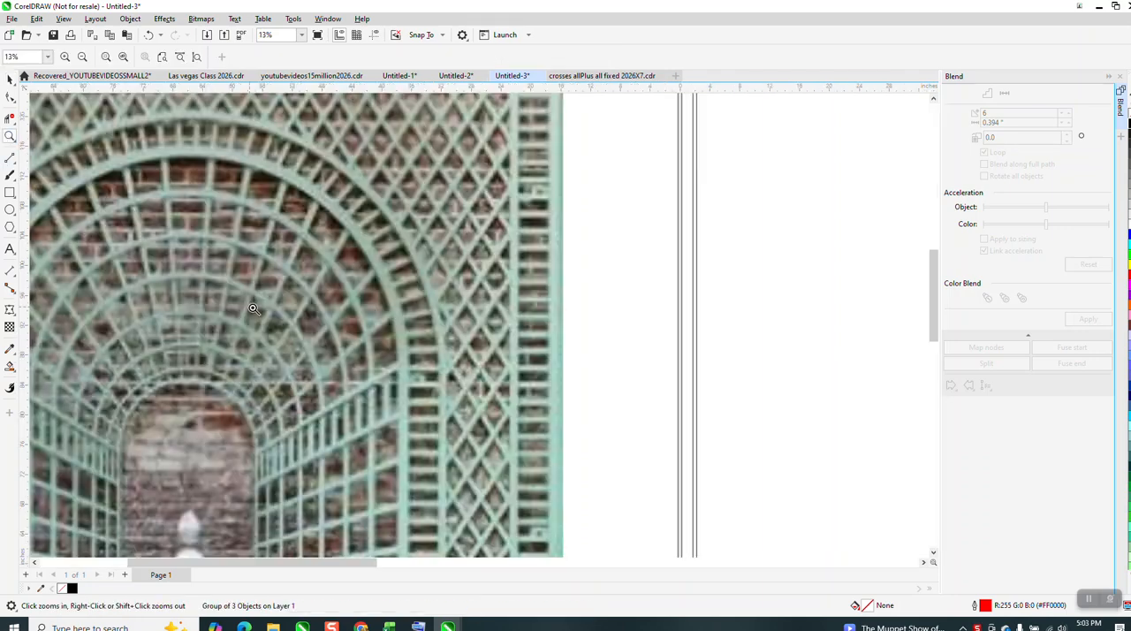
pyautogui.scroll(-2, 405, 298)
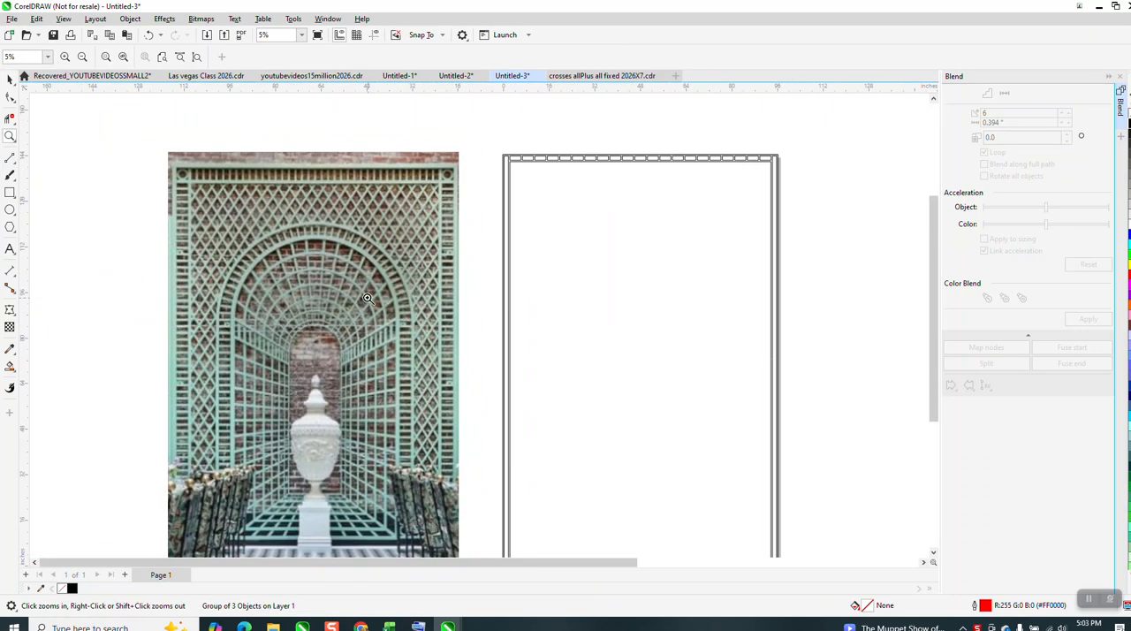
pyautogui.click(9, 79)
pyautogui.scroll(-1, 121, 167)
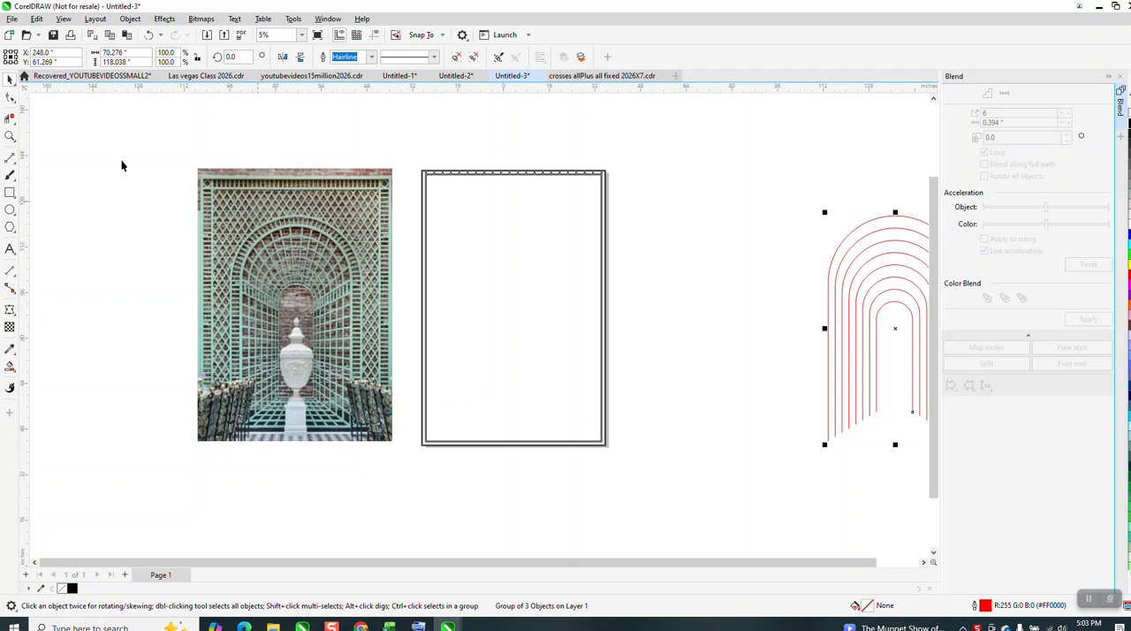
pyautogui.scroll(-1, 566, 263)
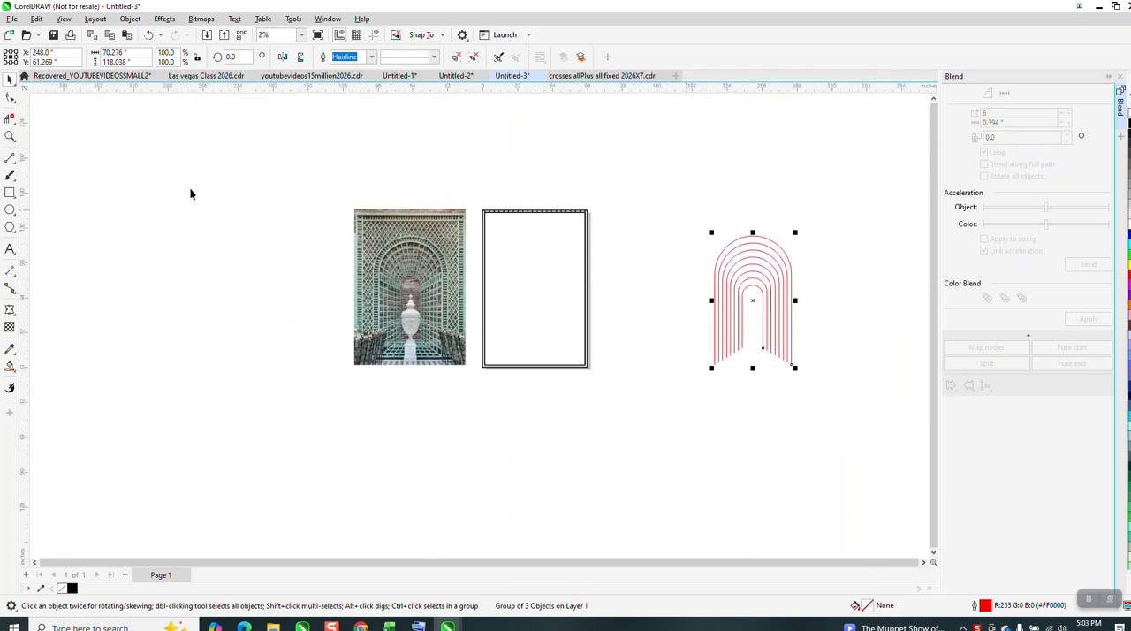
# Draw a horizontal 2-point line about 19 inches long across the innermost arch where its curve meets the straight legs.
pyautogui.click(9, 136)
pyautogui.moveTo(643, 233); pyautogui.dragTo(875, 373)
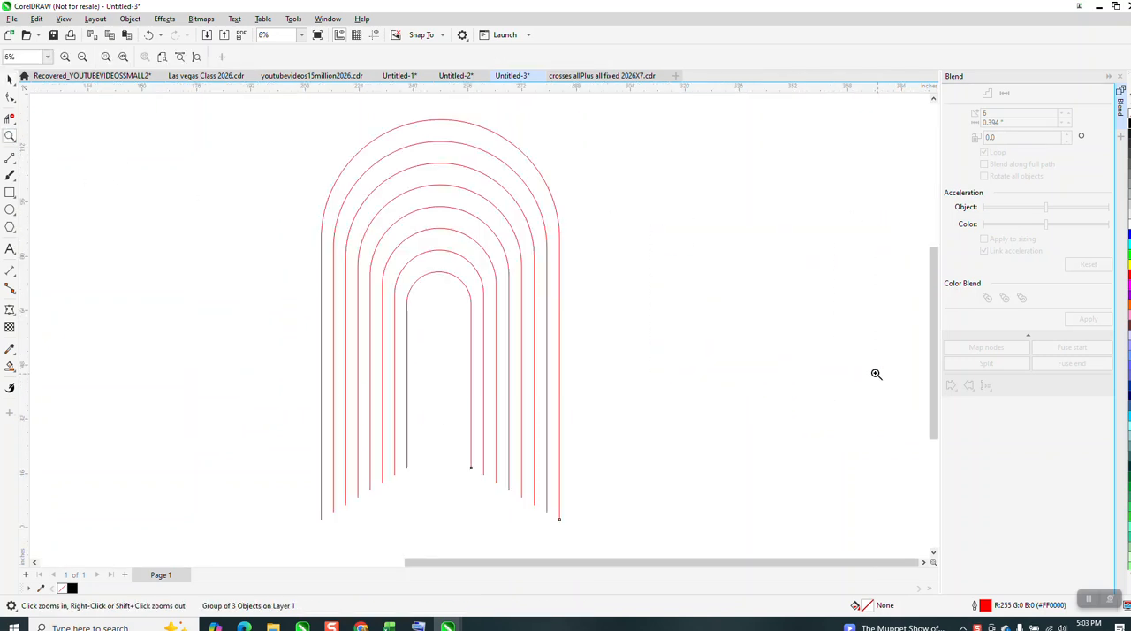
pyautogui.click(16, 165)
pyautogui.click(51, 171)
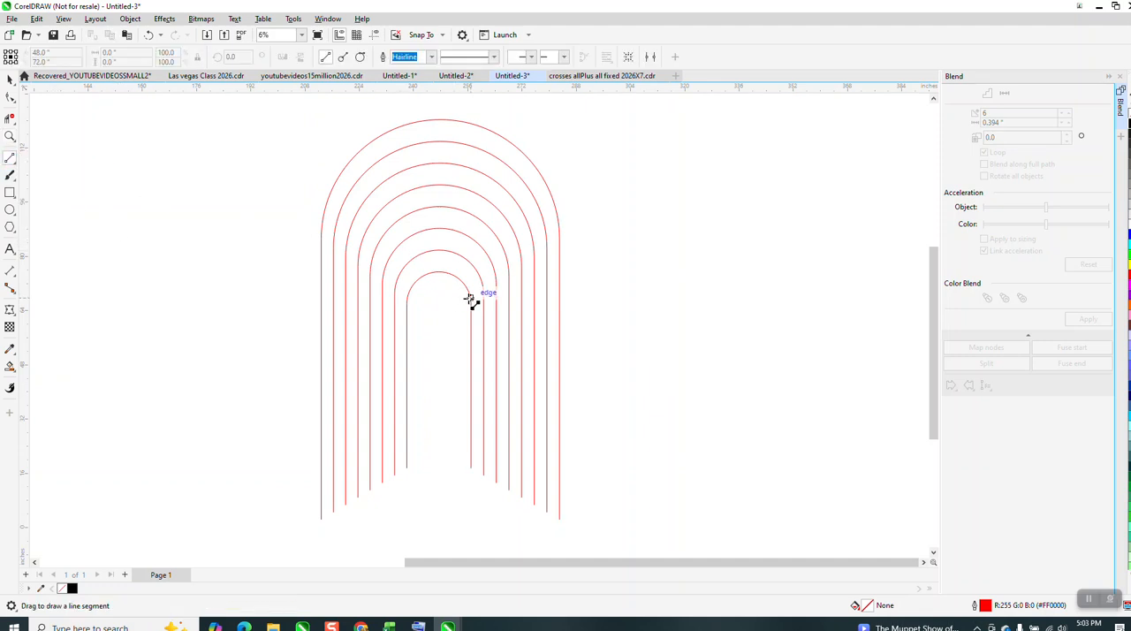
pyautogui.moveTo(466, 305); pyautogui.dragTo(407, 304)
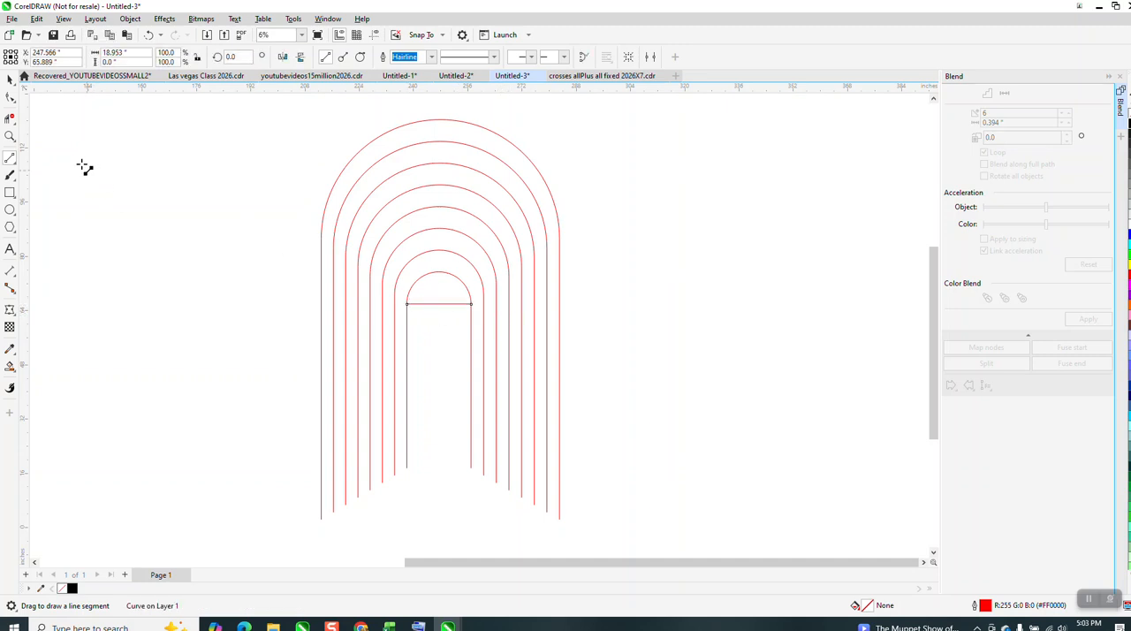
# Ungroup all of the grouped arches into separate curves.
pyautogui.press('F10')
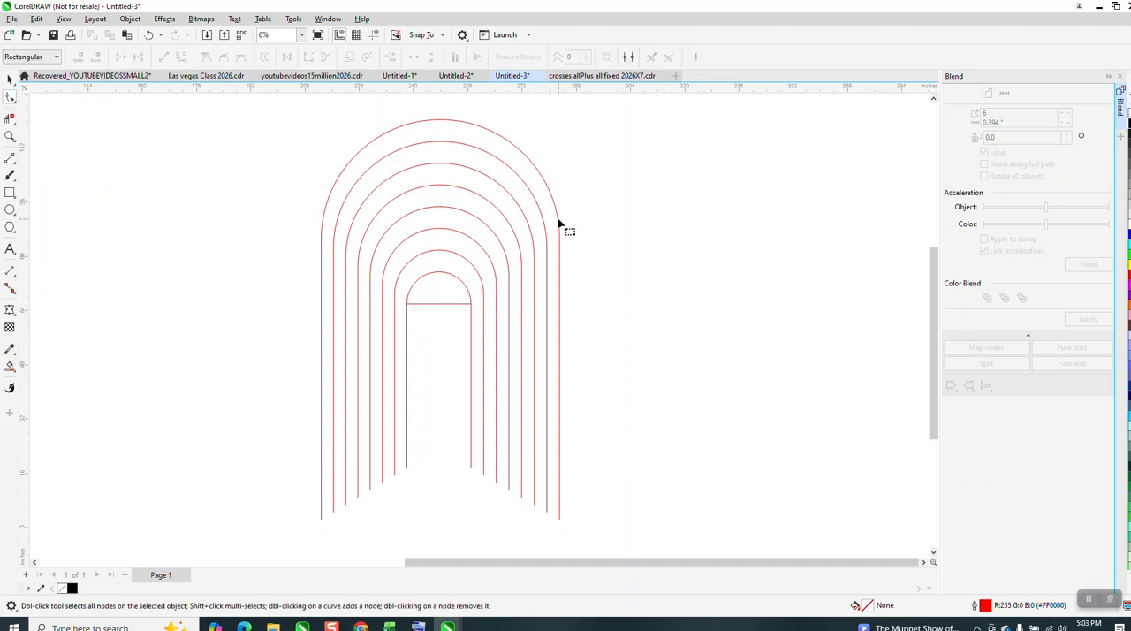
pyautogui.click(10, 79)
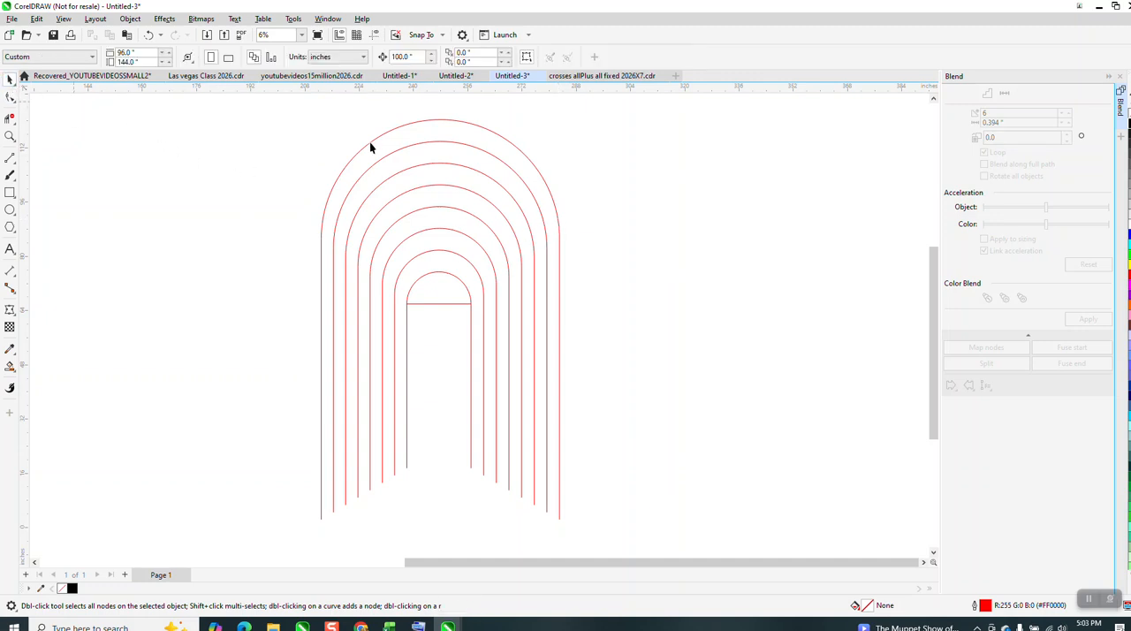
pyautogui.click(393, 154)
pyautogui.click(130, 19)
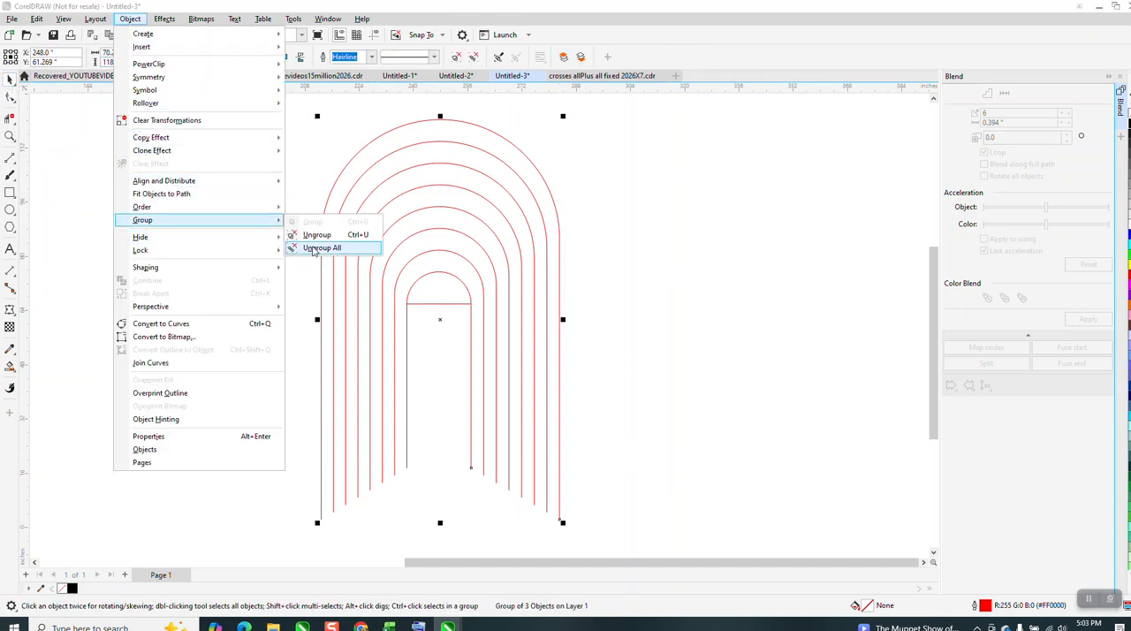
pyautogui.click(303, 246)
# Place a horizontal guideline where the outermost arch's curve meets its straight legs, and display the guidelines.
pyautogui.click(10, 98)
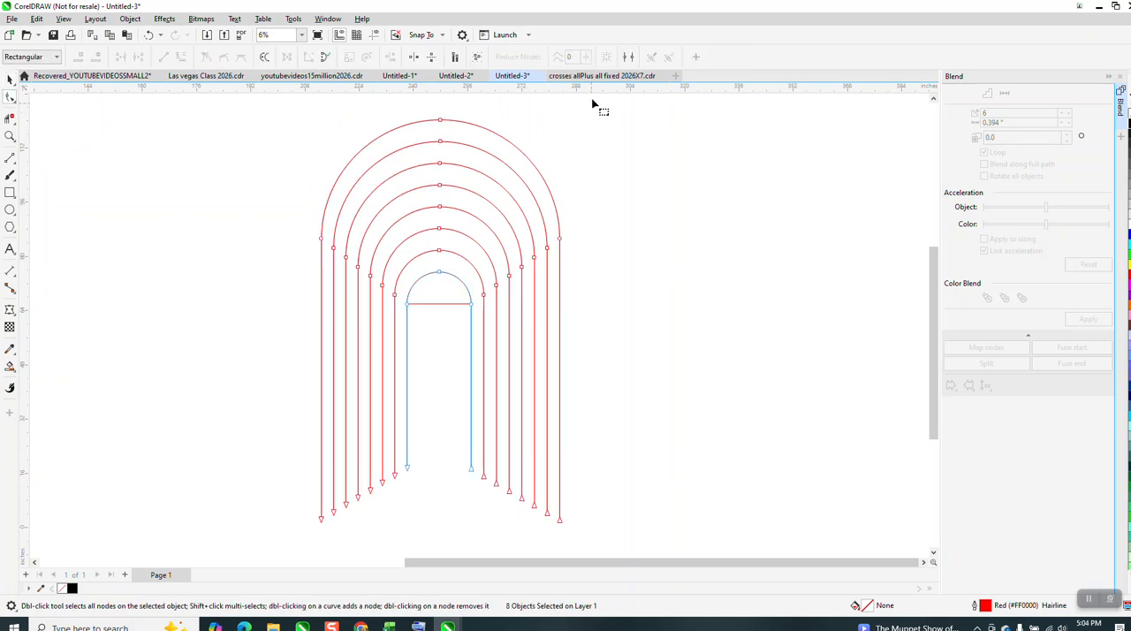
pyautogui.moveTo(565, 238); pyautogui.dragTo(566, 238)
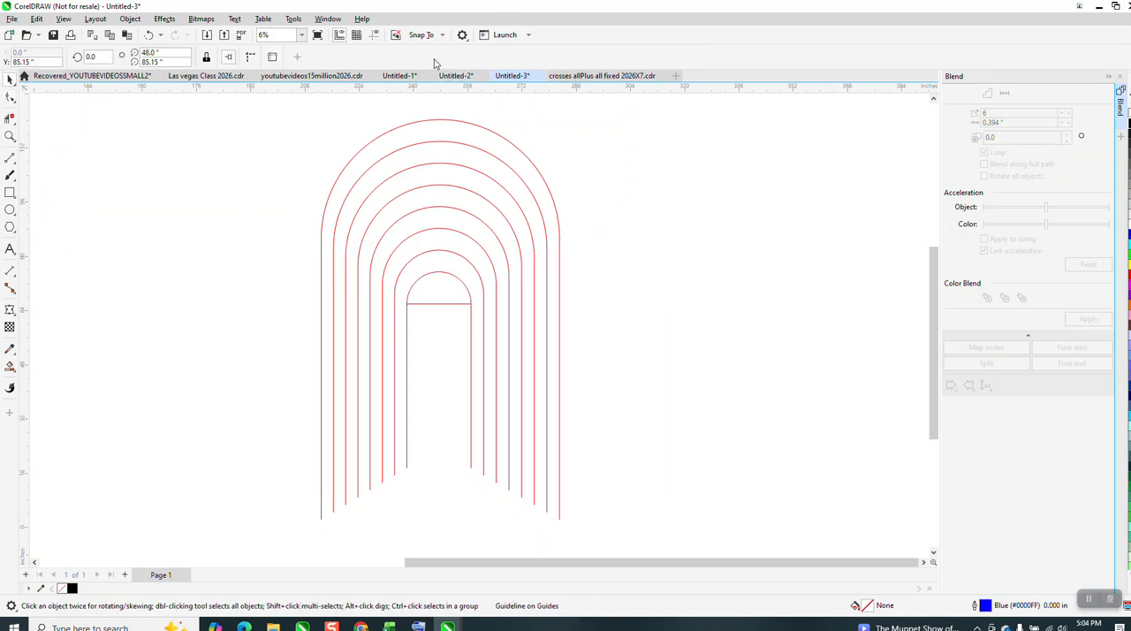
pyautogui.click(372, 34)
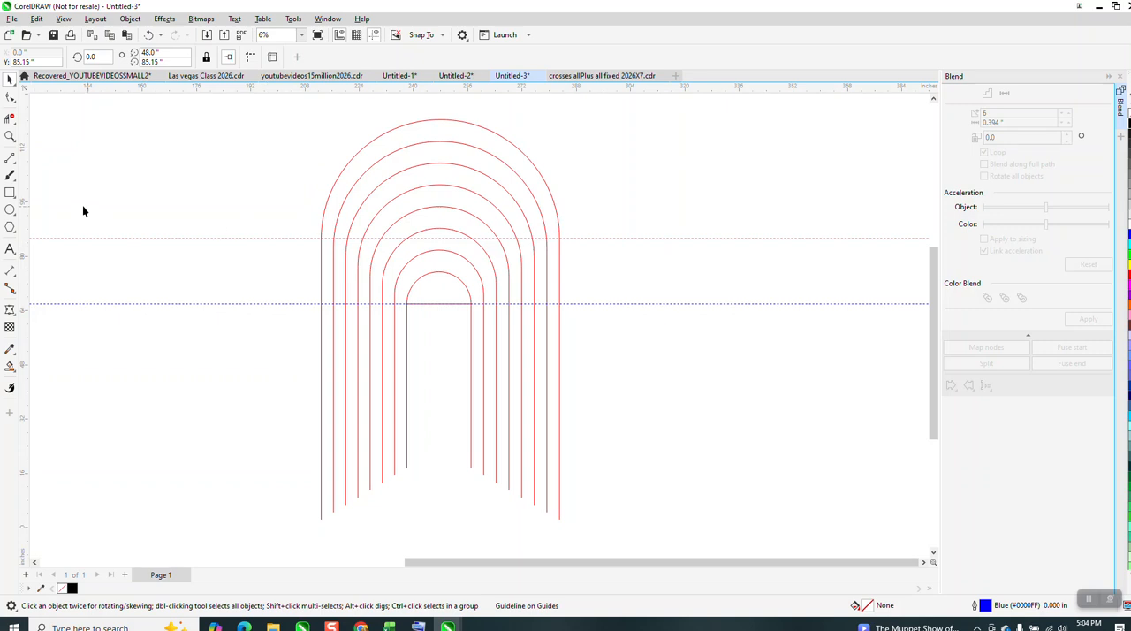
# Draw a vertical 2-point line about 54.4 inches long from the outermost arch's apex down to the horizontal line's midpoint.
pyautogui.click(13, 159)
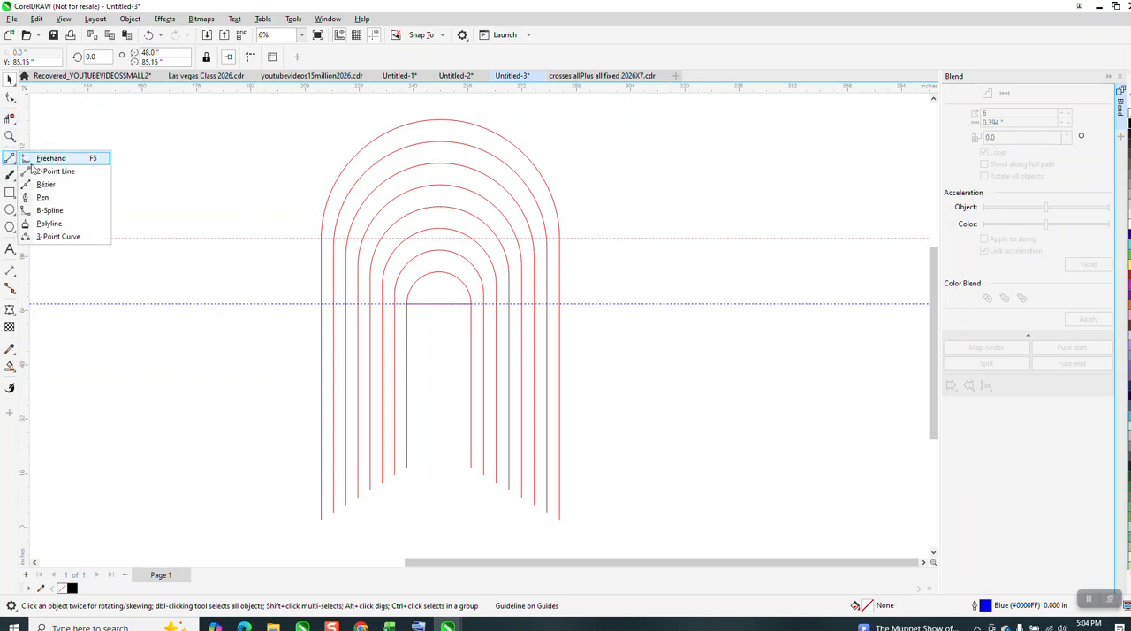
pyautogui.click(53, 170)
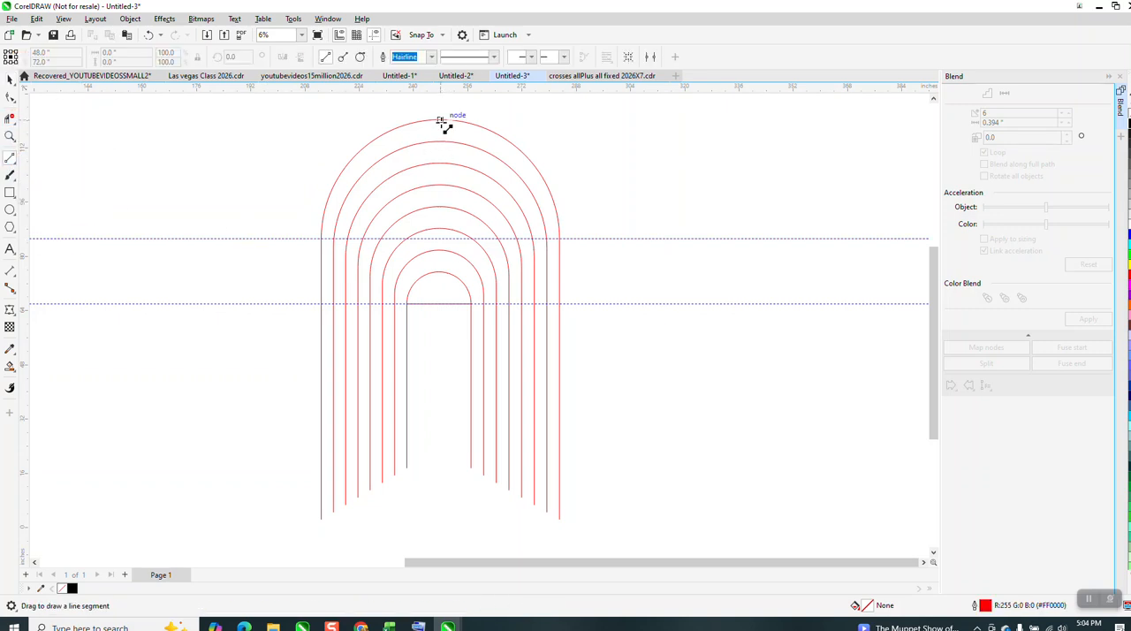
pyautogui.moveTo(440, 120); pyautogui.dragTo(440, 303)
pyautogui.click(10, 78)
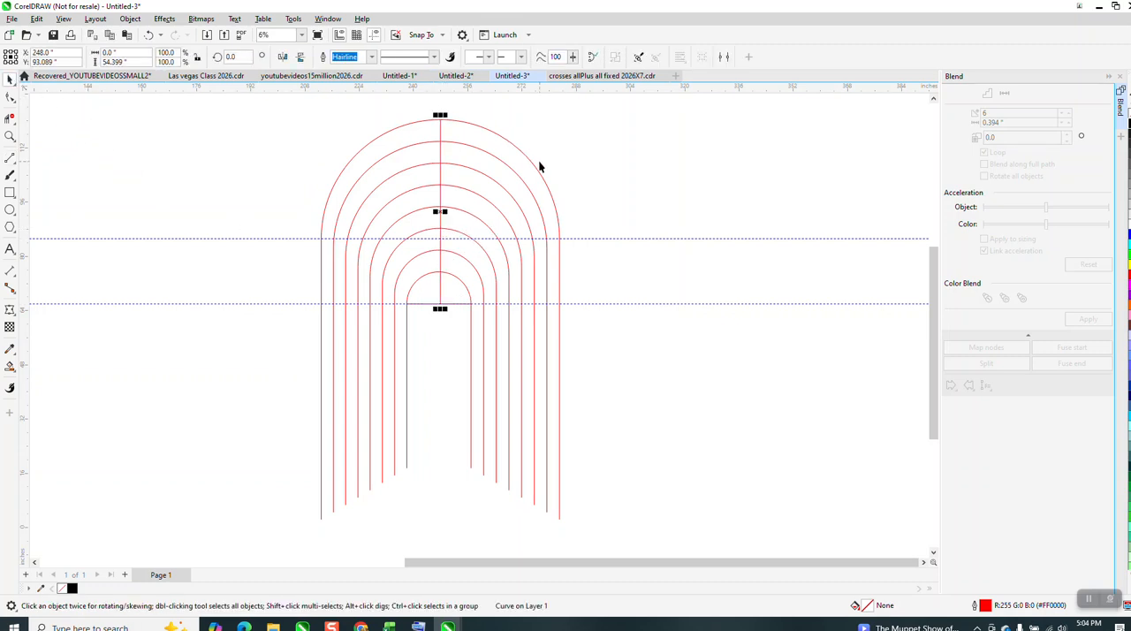
pyautogui.scroll(-3, 328, 255)
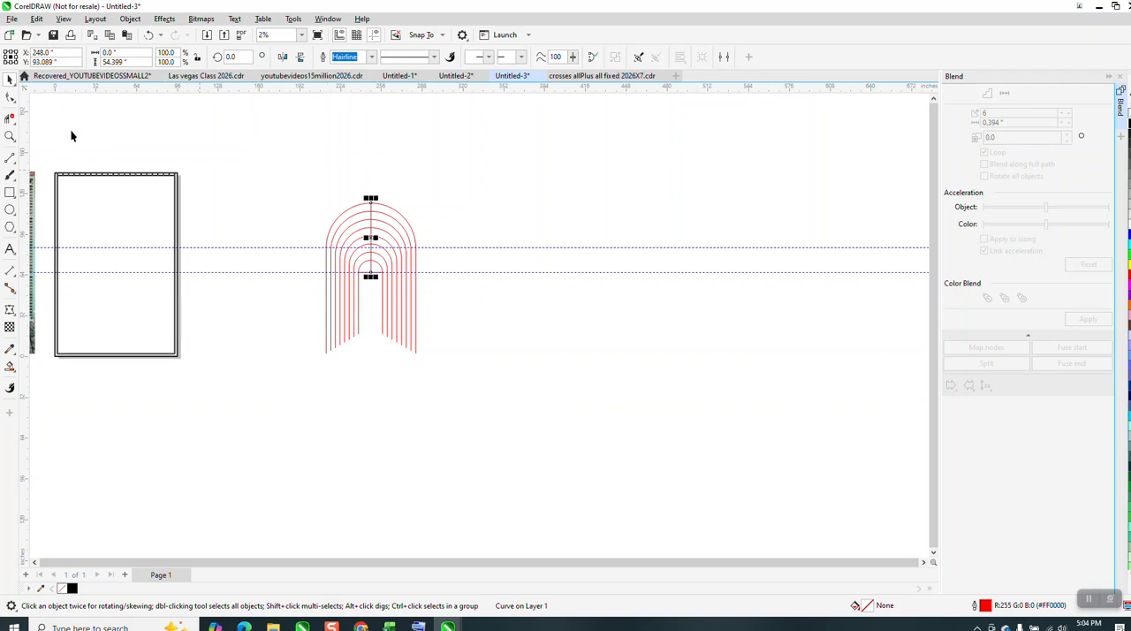
pyautogui.click(11, 136)
pyautogui.moveTo(114, 156); pyautogui.dragTo(250, 207)
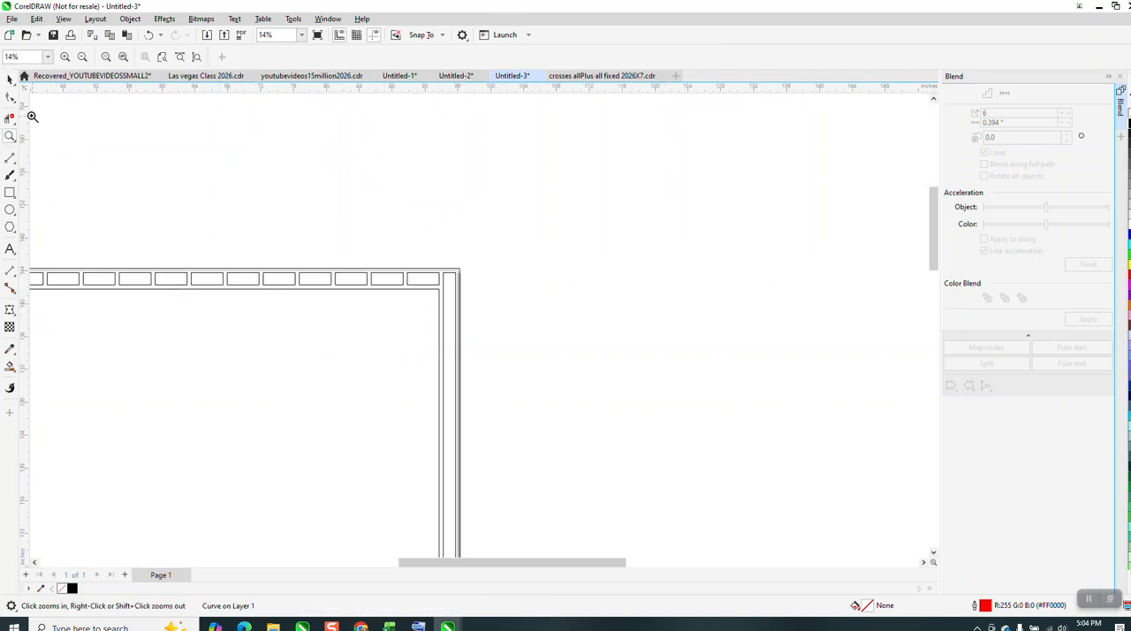
pyautogui.click(12, 118)
pyautogui.scroll(-1, 281, 168)
pyautogui.click(10, 136)
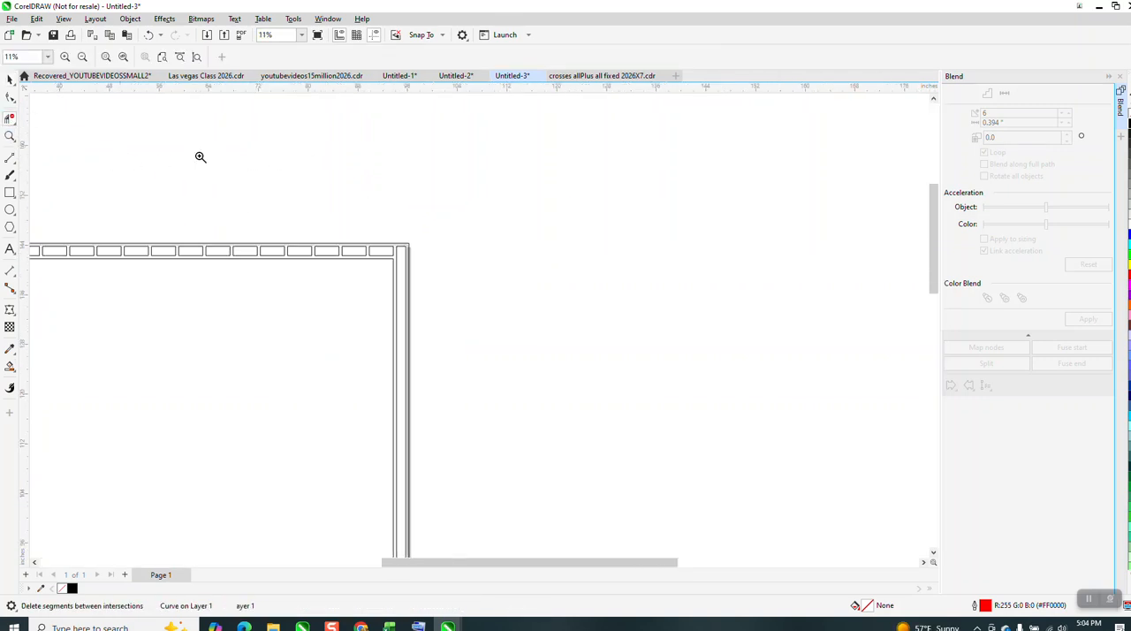
pyautogui.scroll(-2, 305, 186)
# Move the vertical line's center of rotation to its lower end on the horizontal line.
pyautogui.rightClick(457, 202)
pyautogui.moveTo(575, 214); pyautogui.dragTo(727, 358)
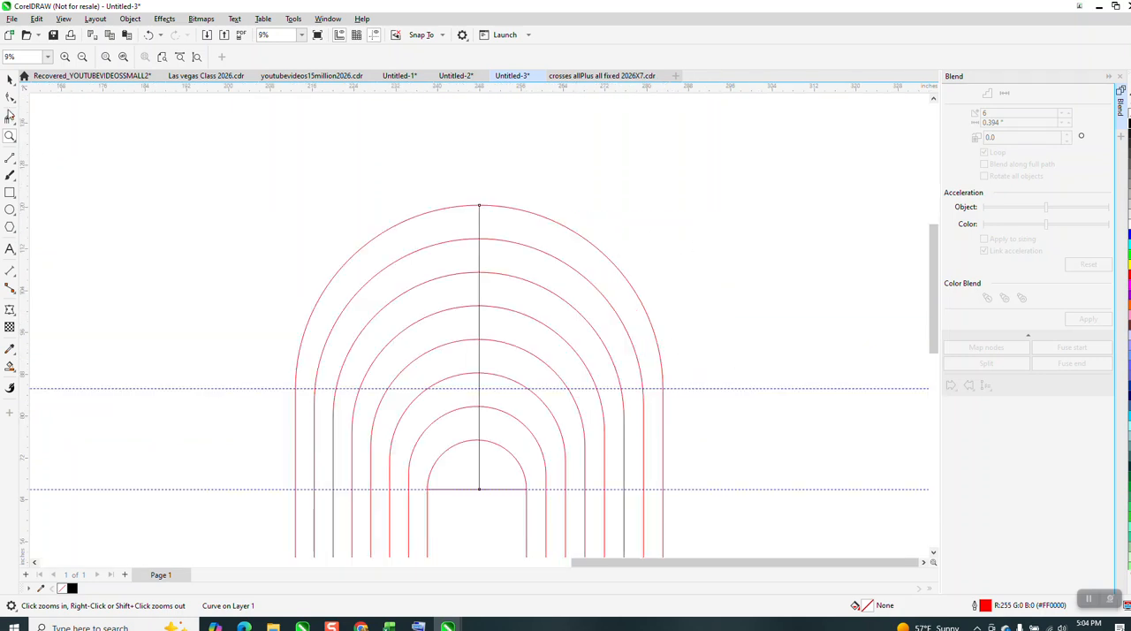
pyautogui.click(10, 79)
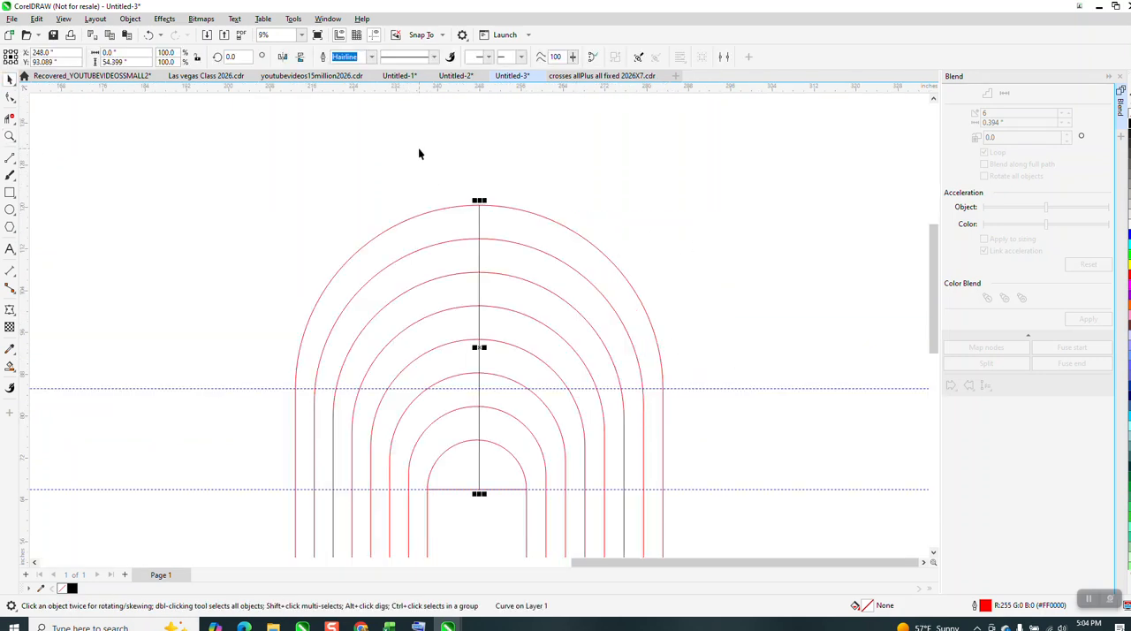
pyautogui.click(478, 347)
pyautogui.moveTo(479, 347)
pyautogui.mouseDown()
pyautogui.moveTo(491, 470)
pyautogui.moveTo(478, 490)
pyautogui.mouseUp()
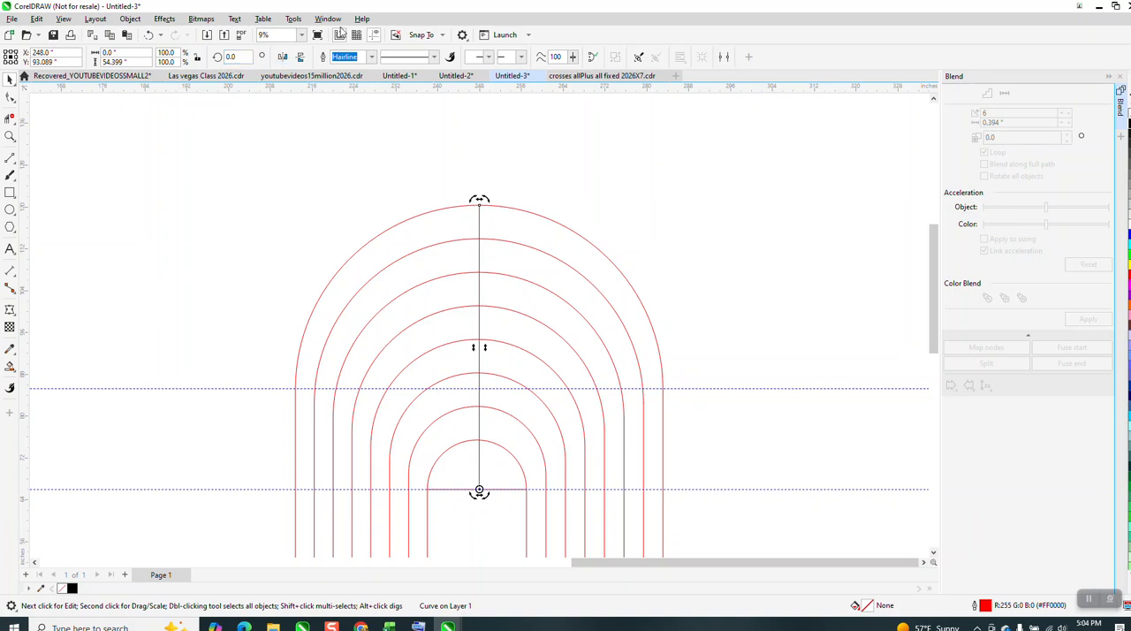
# Make rotated copies of the vertical line around its lower end every 12 degrees counterclockwise, up to 84 degrees.
pyautogui.press('Return')
pyautogui.hotkey('ctrl', 'r')
pyautogui.hotkey('ctrl', 'r')
pyautogui.hotkey('ctrl', 'r')
pyautogui.hotkey('ctrl', 'r')
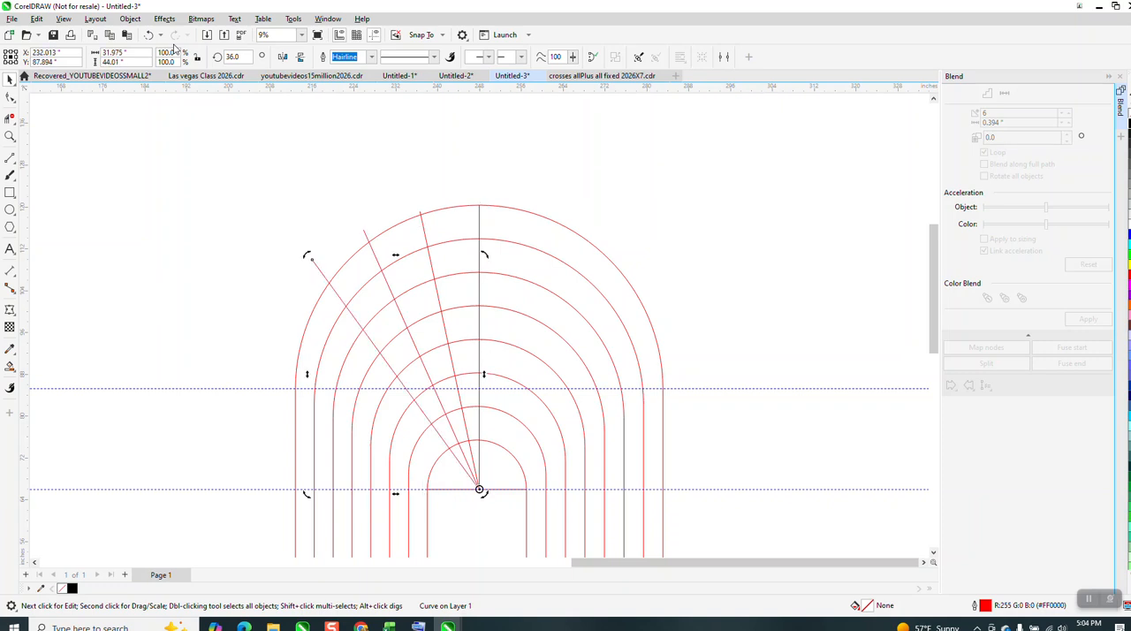
pyautogui.hotkey('ctrl', 'r')
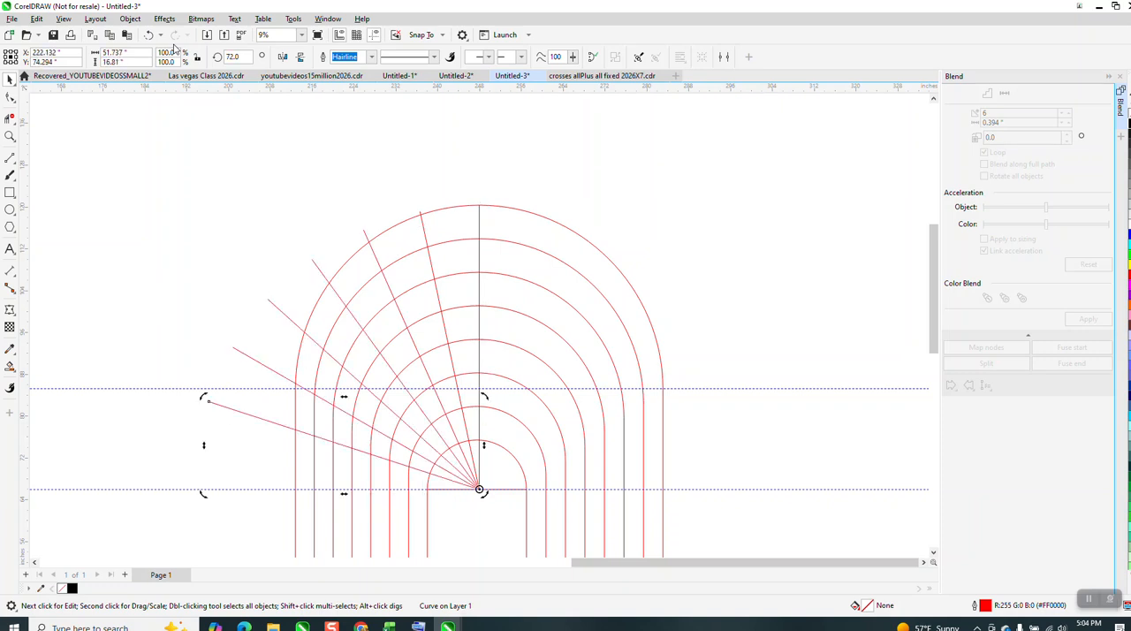
pyautogui.hotkey('ctrl', 'r')
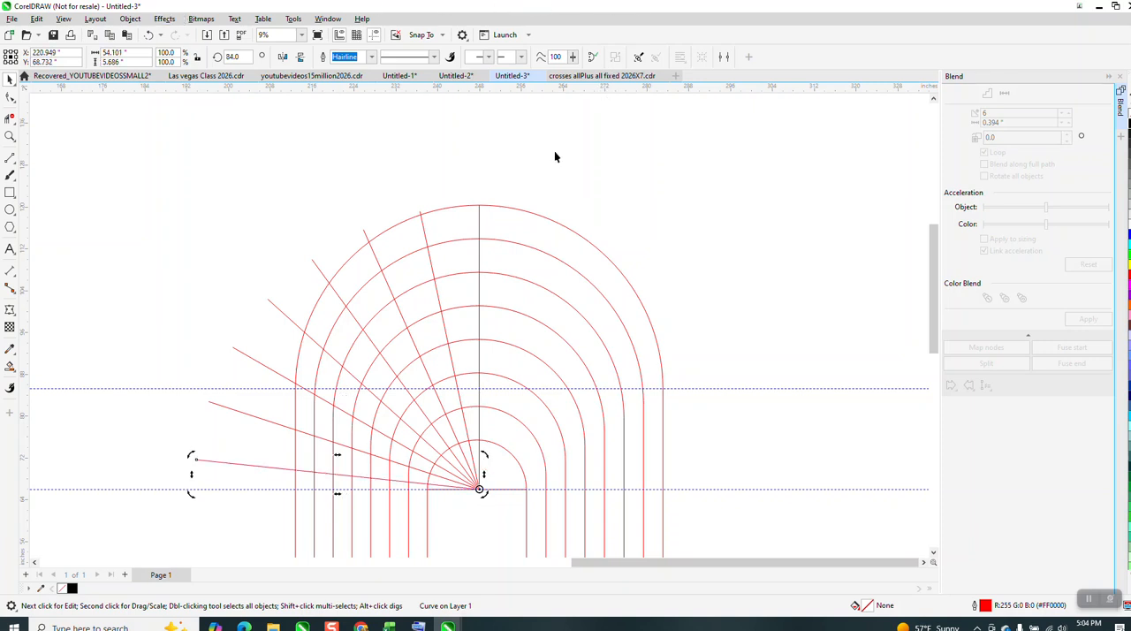
# Make rotated copies of the vertical line around its lower end every 12 degrees clockwise, up to 84 degrees.
pyautogui.click(478, 217)
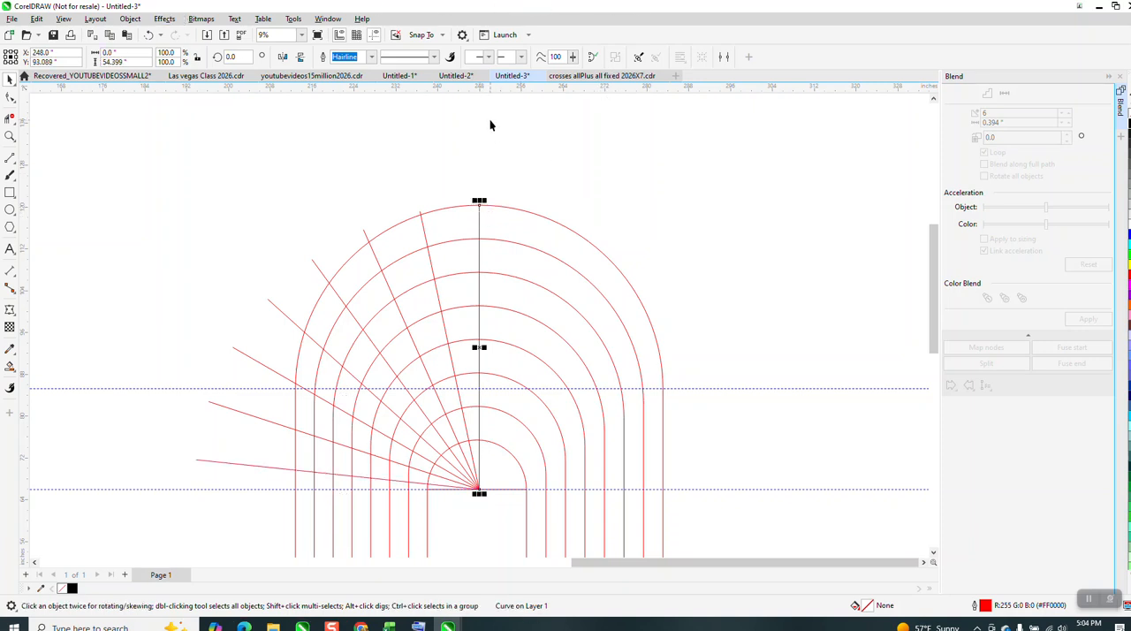
pyautogui.click(478, 347)
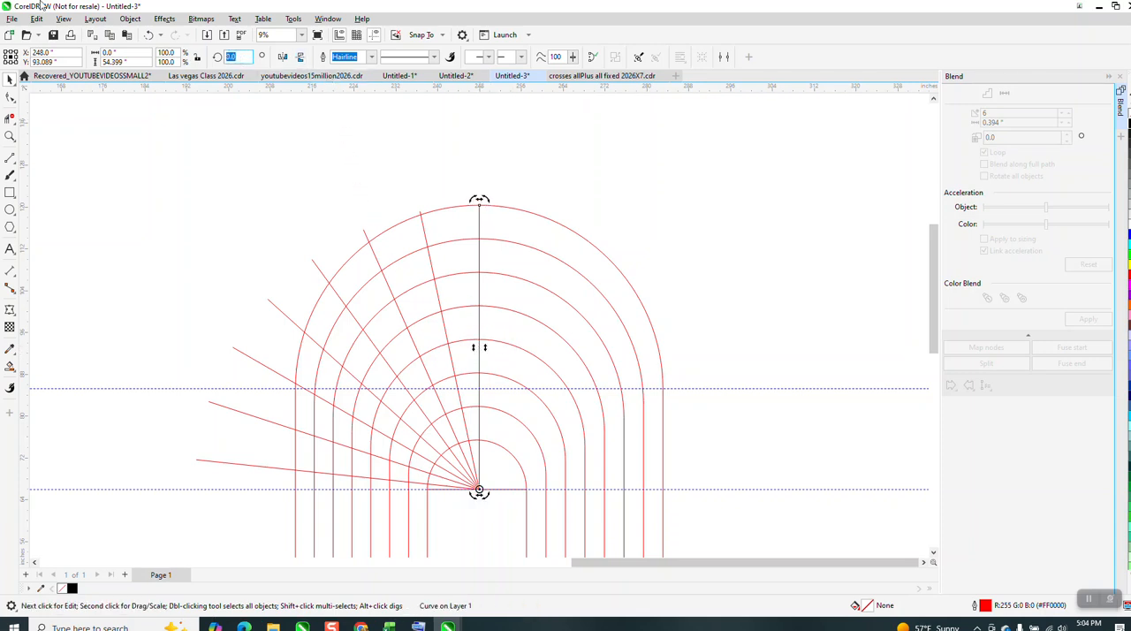
pyautogui.write('-12')
pyautogui.press('Return')
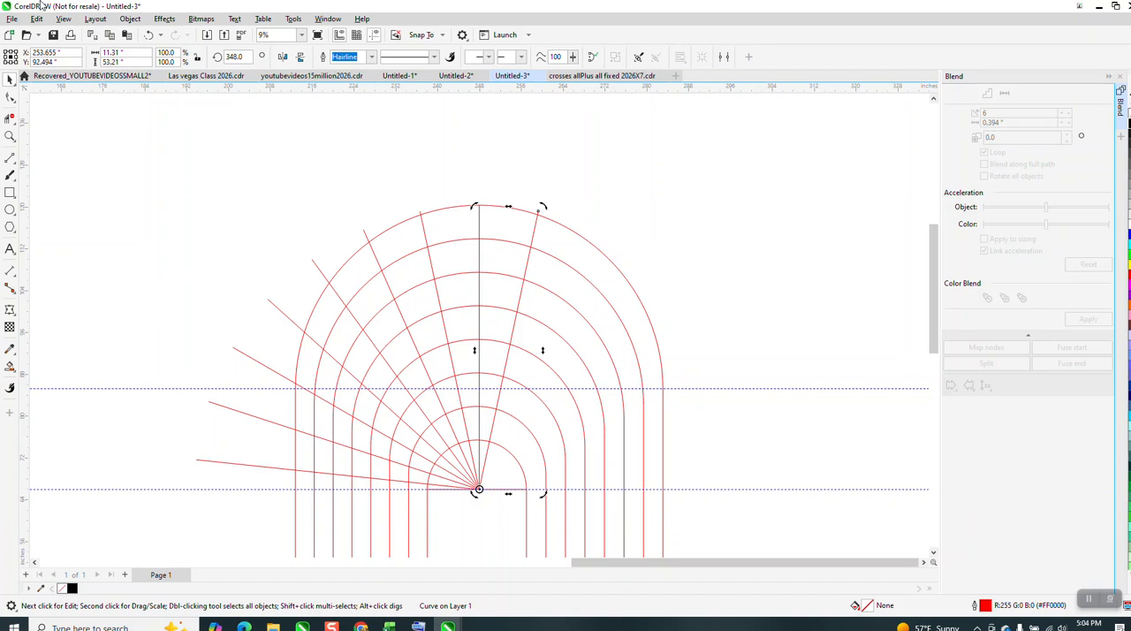
pyautogui.hotkey('ctrl', 'r')
pyautogui.hotkey('ctrl', 'r')
pyautogui.hotkey('ctrl', 'r')
pyautogui.hotkey('ctrl', 'r')
pyautogui.hotkey('ctrl', 'r')
pyautogui.hotkey('ctrl', 'r')
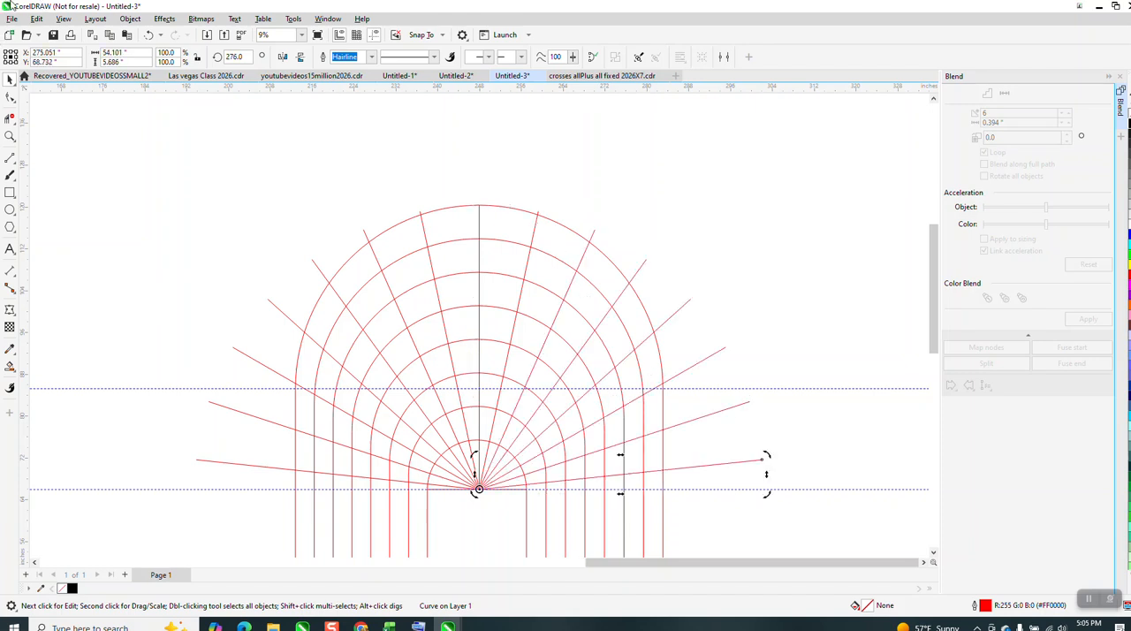
# Use virtual segment delete to trim the left radiating lines' ends that extend beyond the outermost arch.
pyautogui.click(10, 136)
pyautogui.moveTo(181, 269); pyautogui.dragTo(645, 530)
pyautogui.click(9, 117)
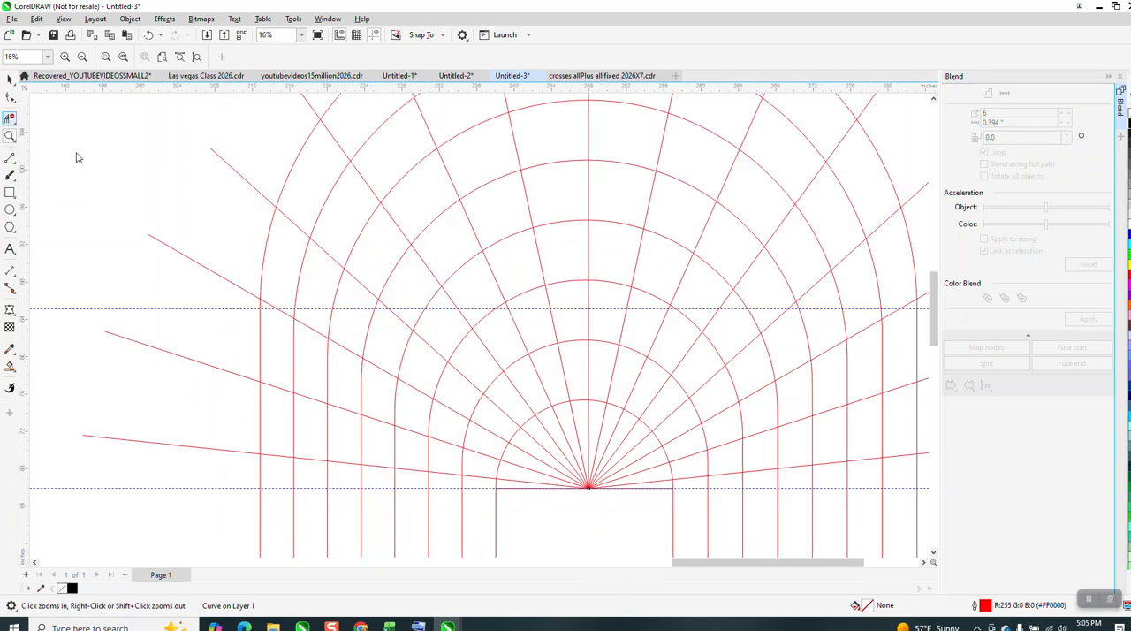
pyautogui.moveTo(205, 231); pyautogui.dragTo(212, 455)
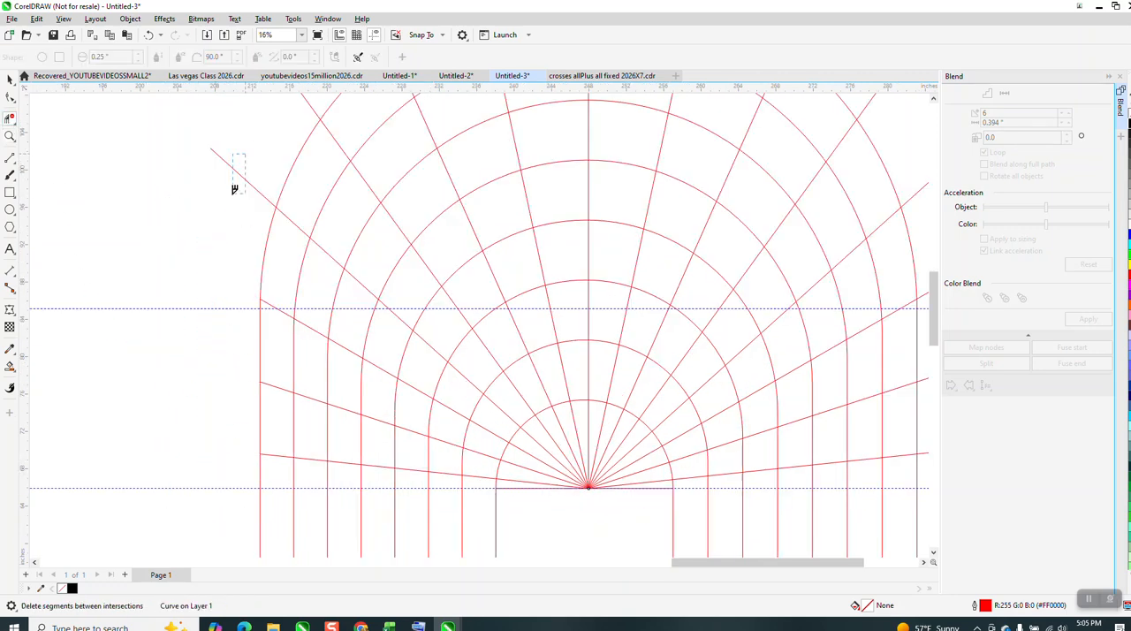
pyautogui.moveTo(234, 188); pyautogui.dragTo(235, 189)
pyautogui.scroll(-2, 279, 322)
pyautogui.moveTo(319, 179); pyautogui.dragTo(318, 181)
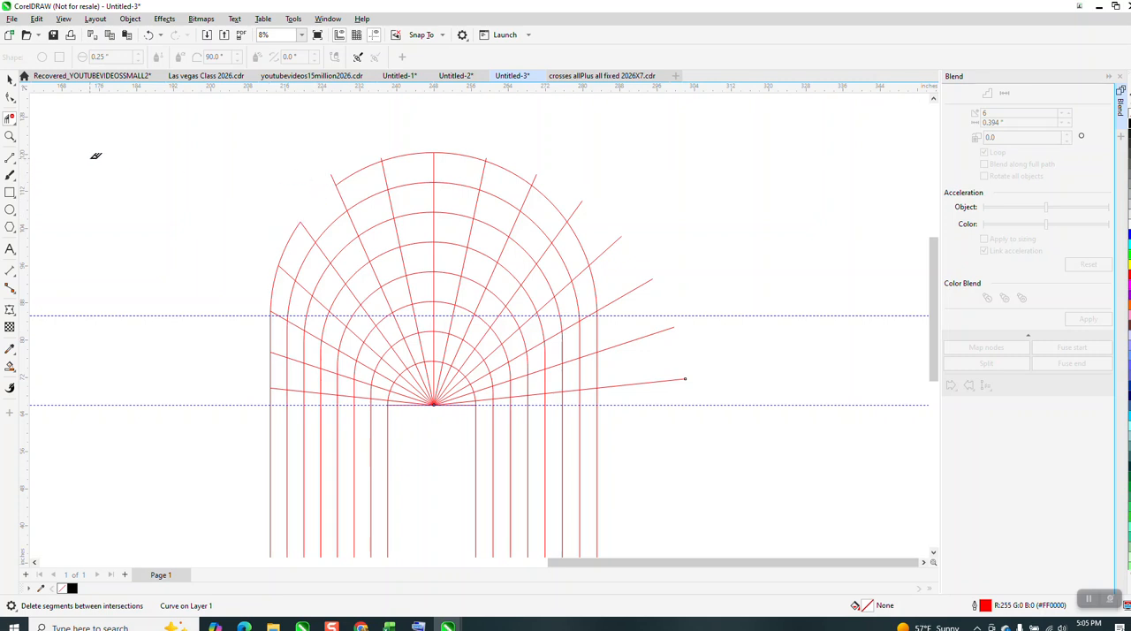
# Undo the deletion of the outermost arch's segment at its upper left.
pyautogui.click(154, 36)
pyautogui.moveTo(295, 210); pyautogui.dragTo(320, 182)
pyautogui.click(149, 36)
# Trim the remaining radiating line ends outside the outermost arch, near its apex and along its right side.
pyautogui.click(10, 135)
pyautogui.click(450, 204)
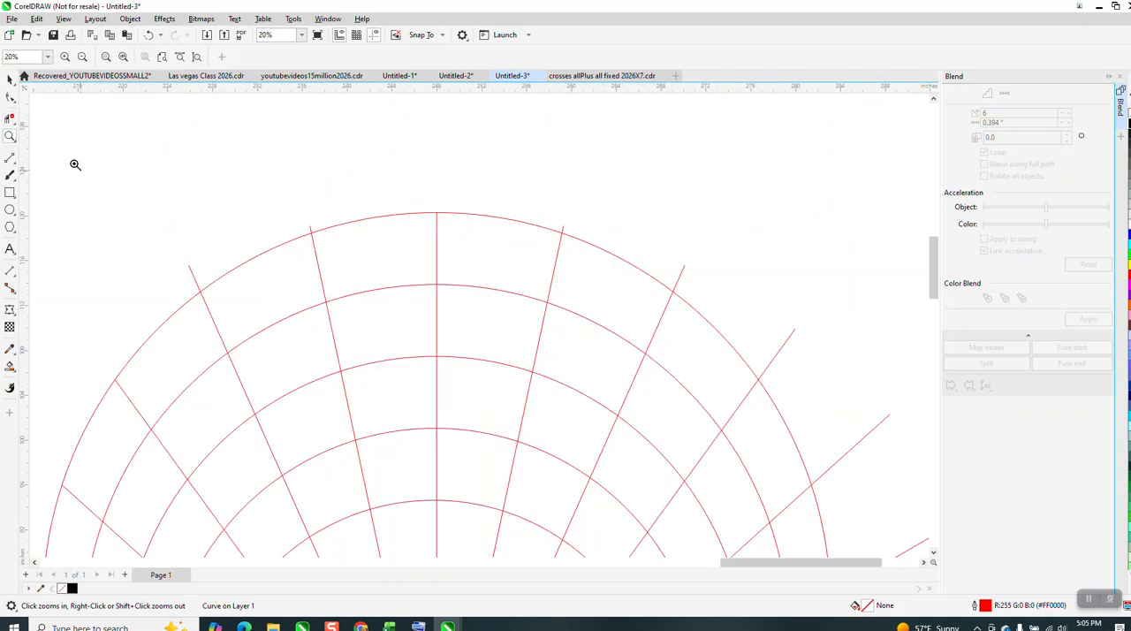
pyautogui.click(10, 118)
pyautogui.click(196, 276)
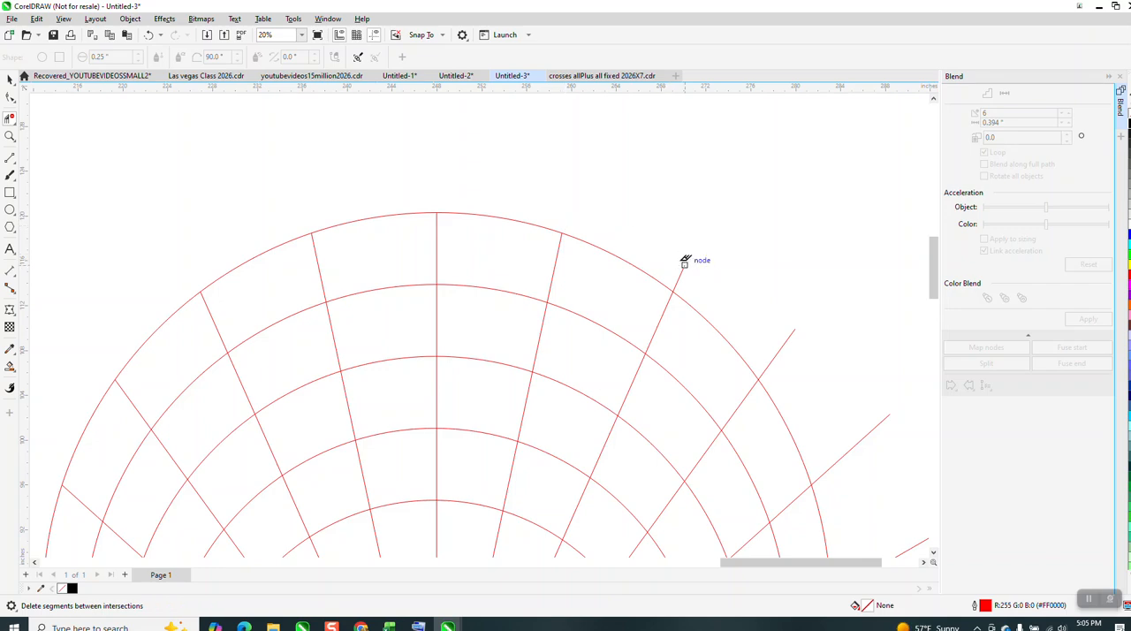
pyautogui.moveTo(849, 446); pyautogui.dragTo(855, 488)
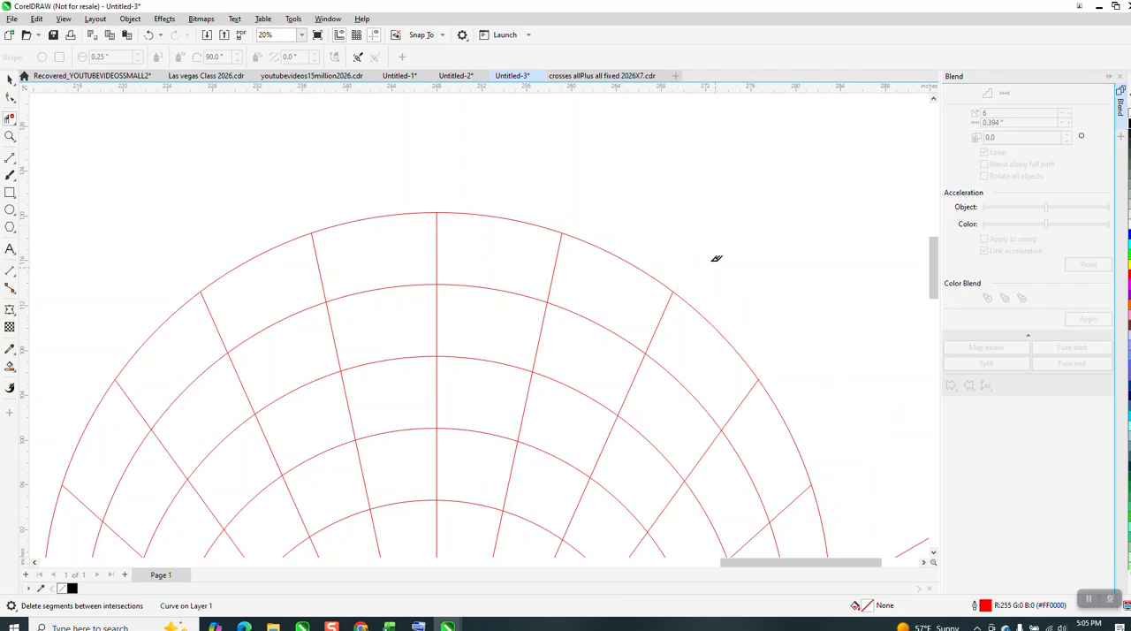
pyautogui.scroll(-3, 721, 268)
pyautogui.moveTo(741, 372); pyautogui.dragTo(770, 450)
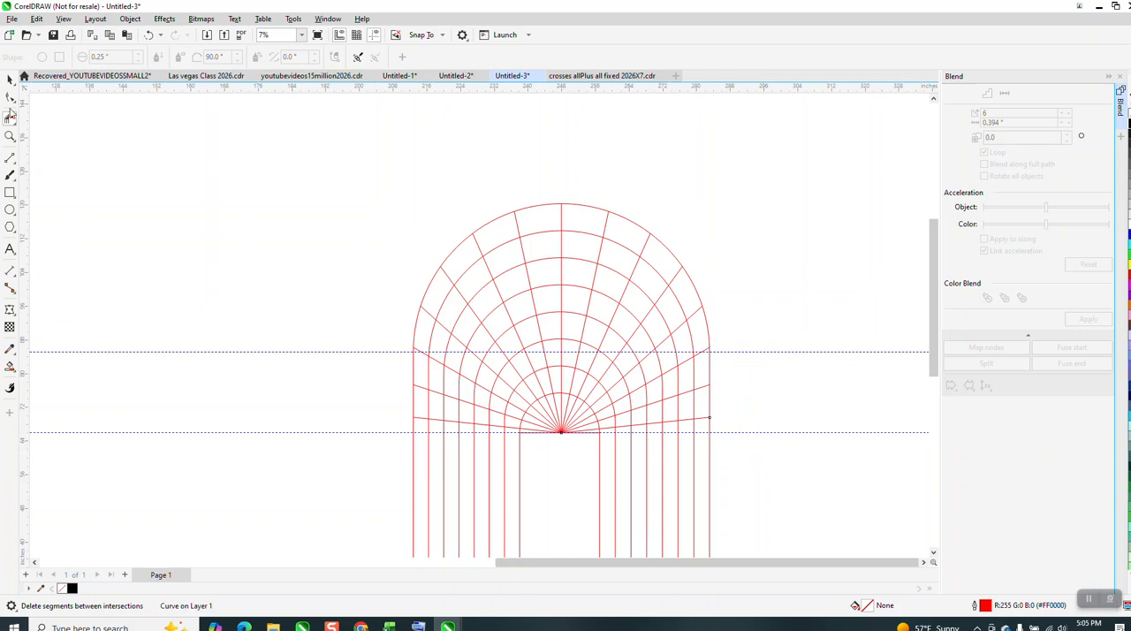
# Try to duplicate the archway's nested arches and radiating lines beside the original.
pyautogui.click(9, 78)
pyautogui.scroll(-1, 311, 127)
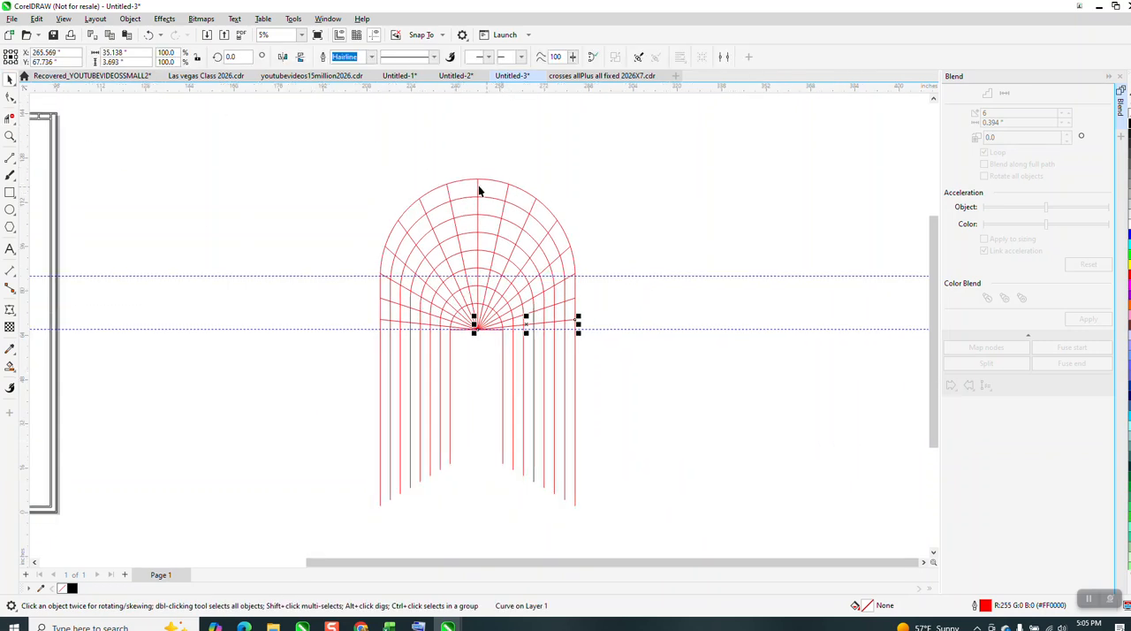
pyautogui.scroll(-1, 480, 188)
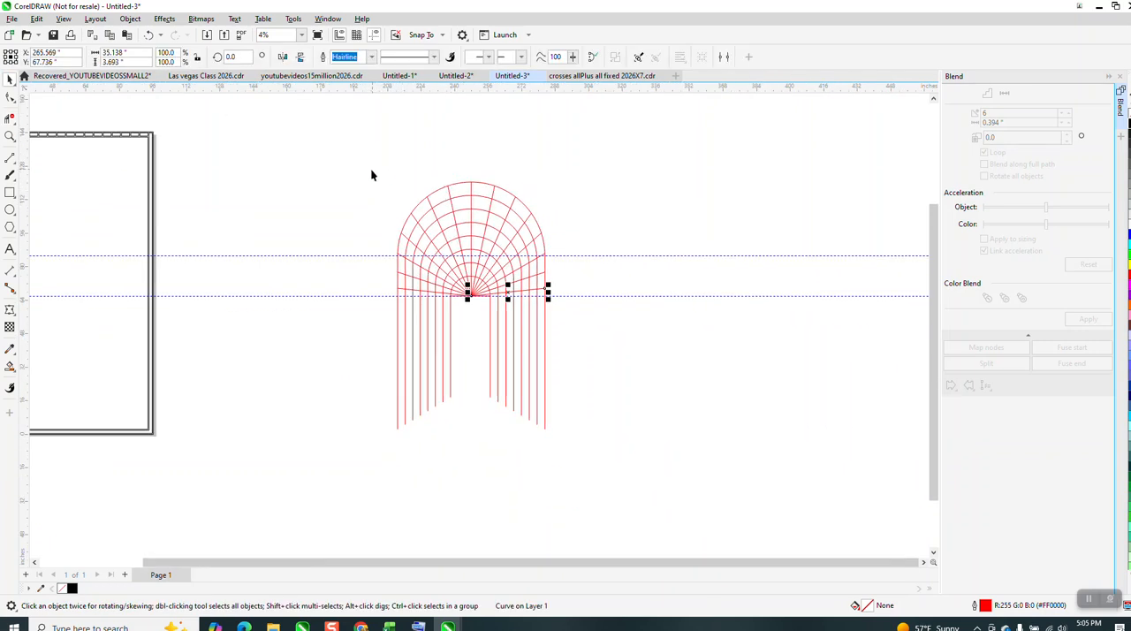
pyautogui.moveTo(371, 175)
pyautogui.mouseDown()
pyautogui.moveTo(368, 238)
pyautogui.moveTo(614, 433)
pyautogui.mouseUp()
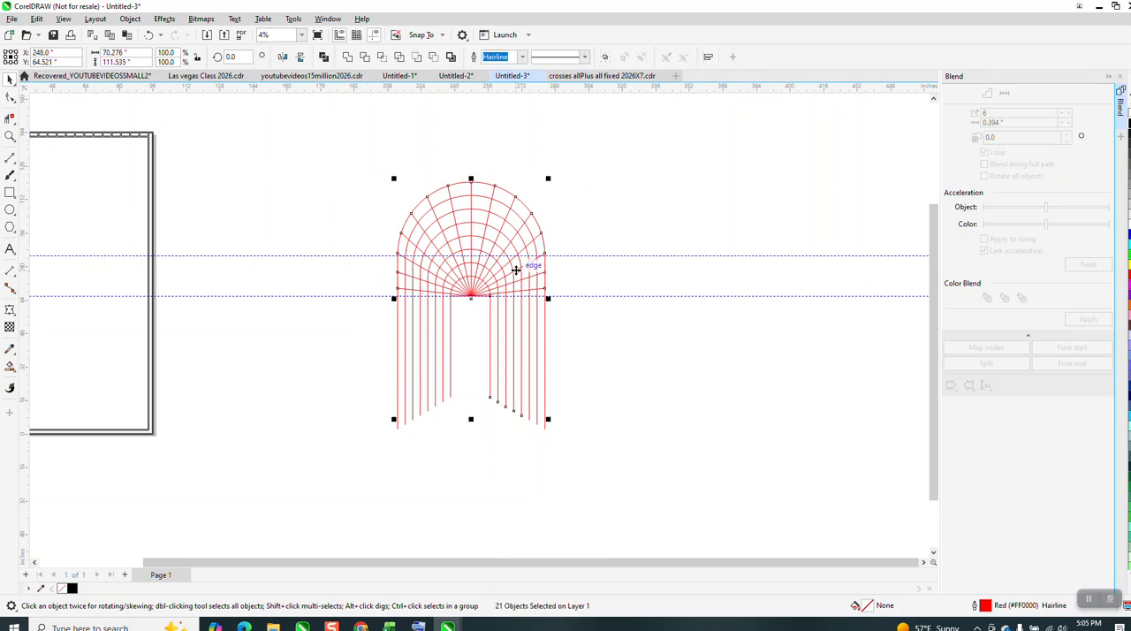
pyautogui.hotkey('ctrl', 'd')
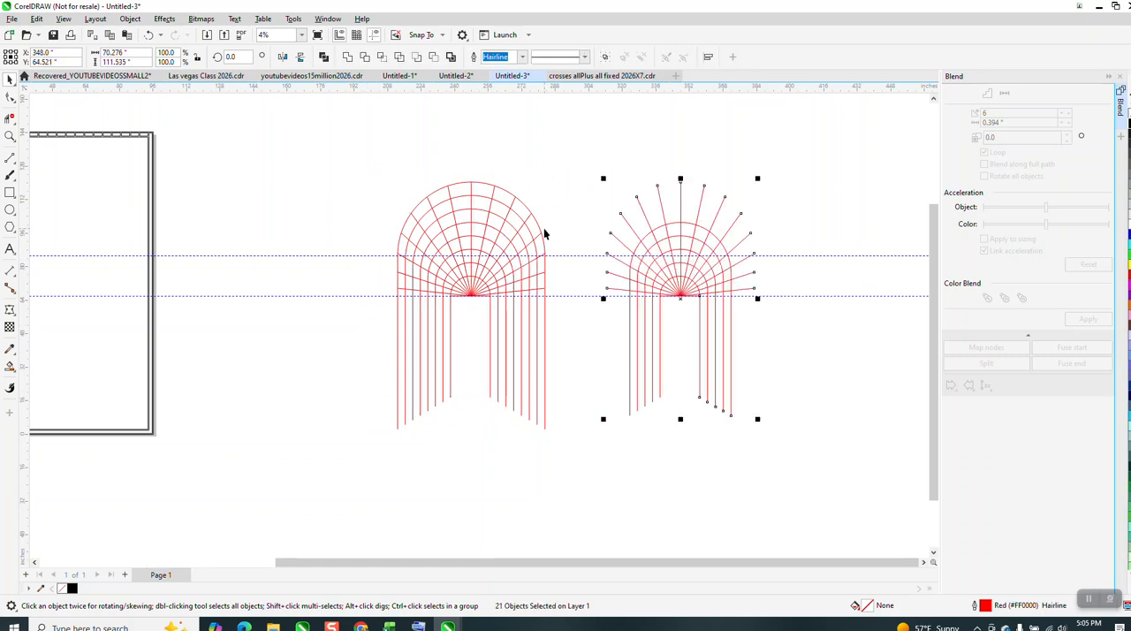
pyautogui.click(149, 34)
# Duplicate the complete archway, all arches and radiating lines included, 100 inches to the right of the original.
pyautogui.moveTo(297, 110); pyautogui.dragTo(715, 464)
pyautogui.hotkey('ctrl', 'd')
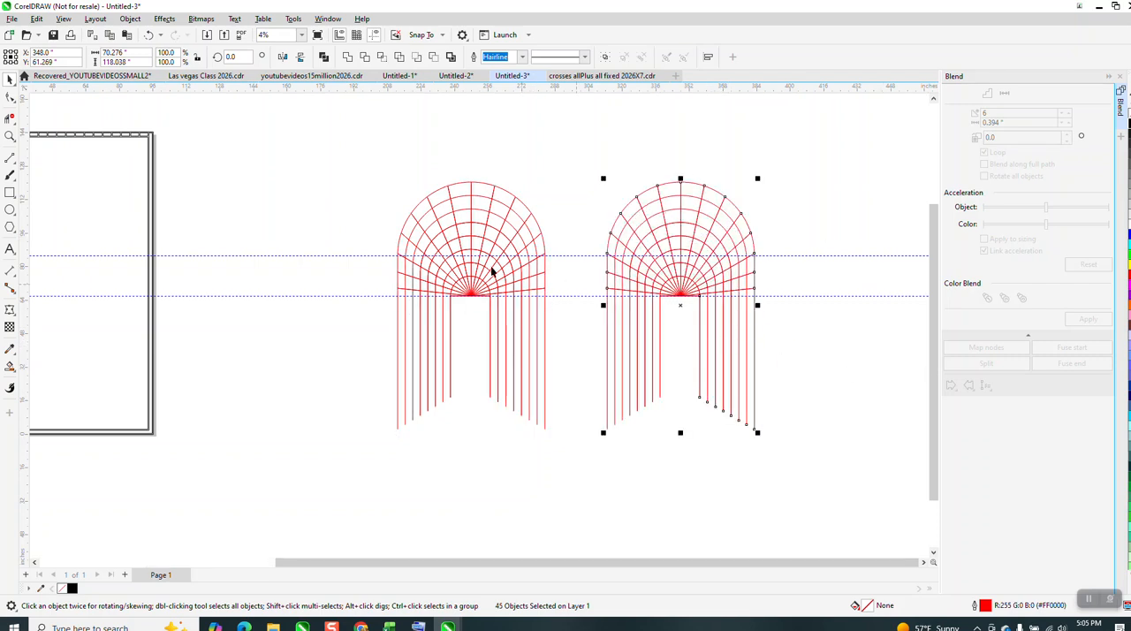
# Weld the original archway's lines into a single curve and set its outline width to 0.5 in.
pyautogui.moveTo(384, 162); pyautogui.dragTo(585, 458)
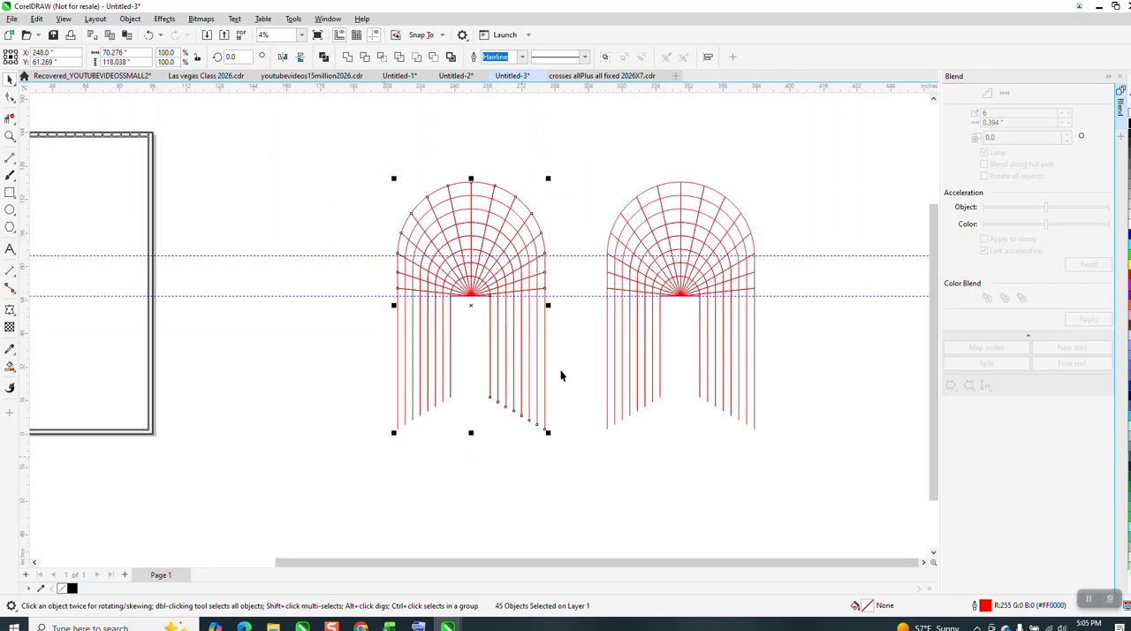
pyautogui.click(347, 58)
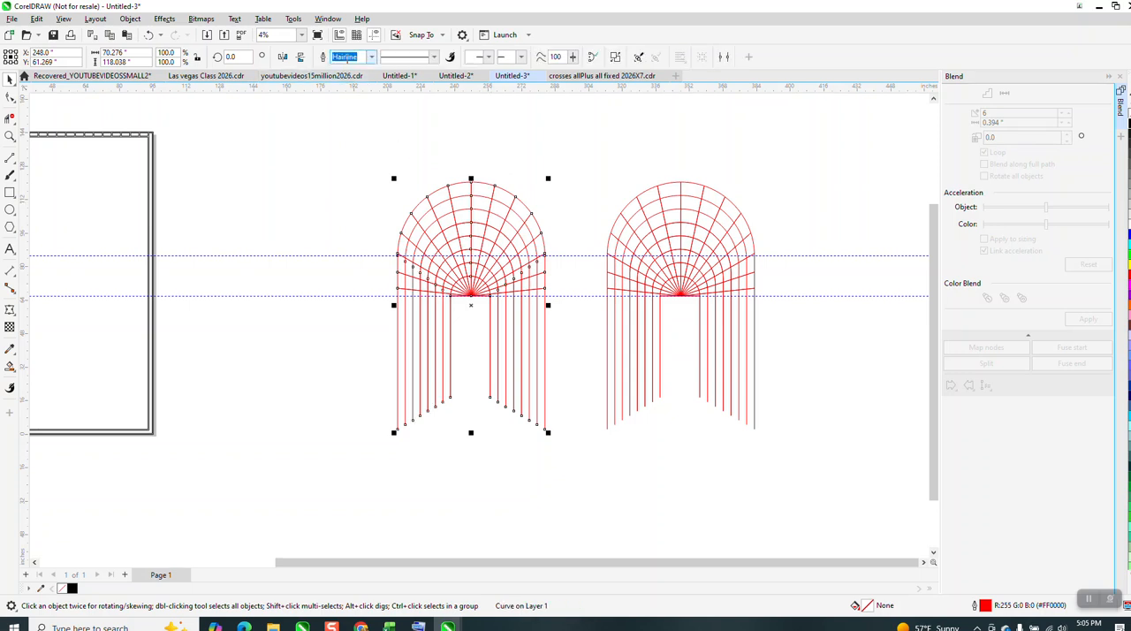
pyautogui.click(371, 57)
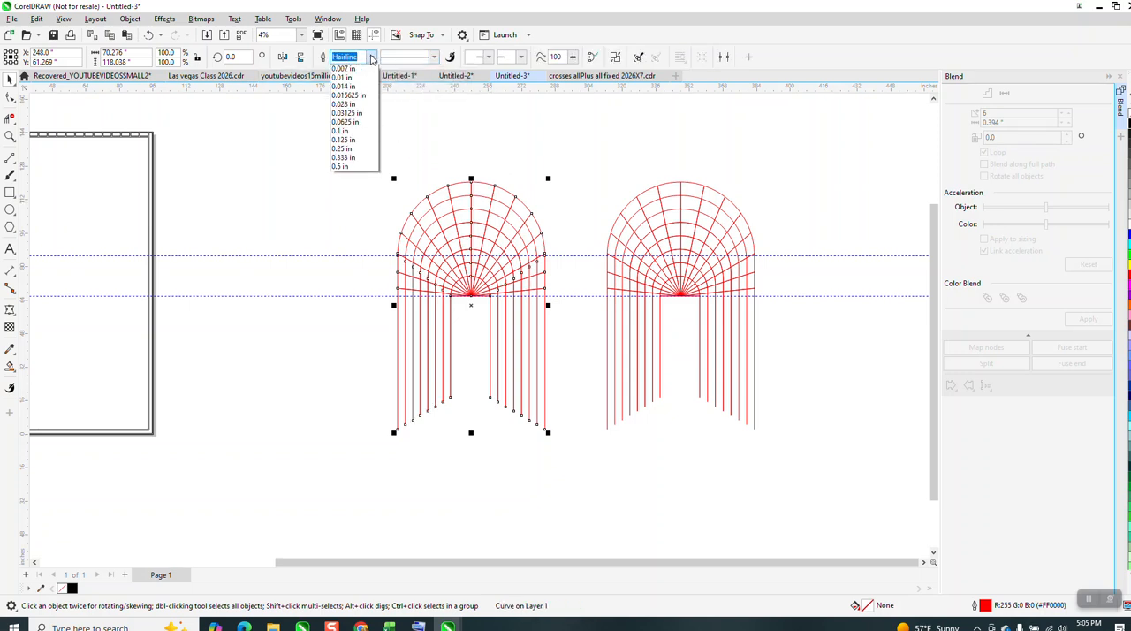
pyautogui.click(345, 185)
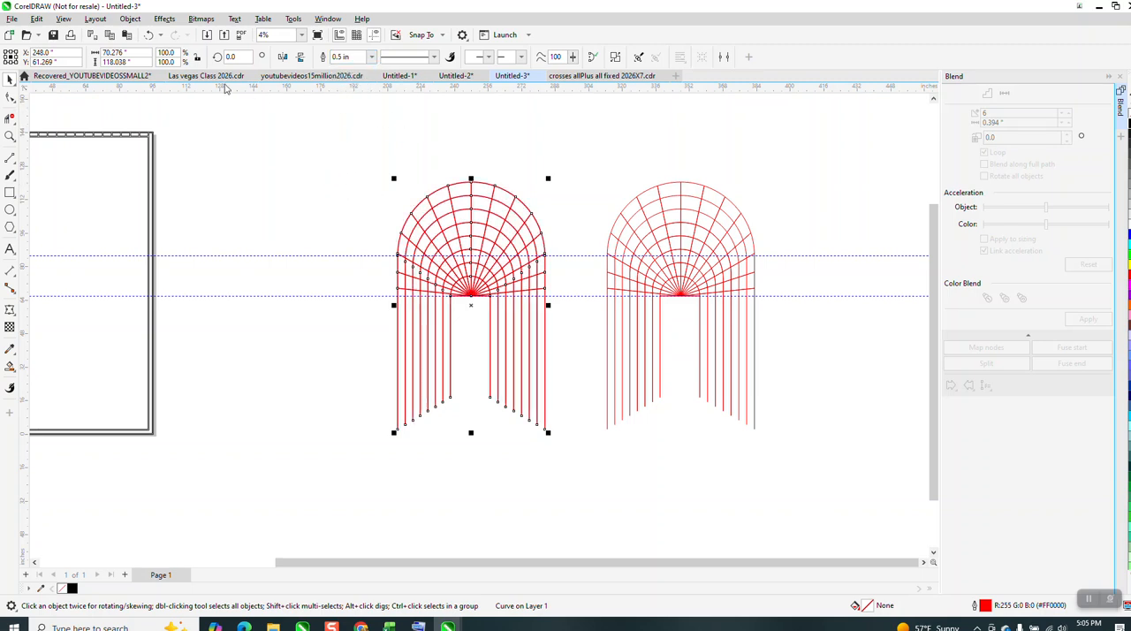
# Convert the welded archway's outline to an object, then give it no fill and a black outline.
pyautogui.click(131, 19)
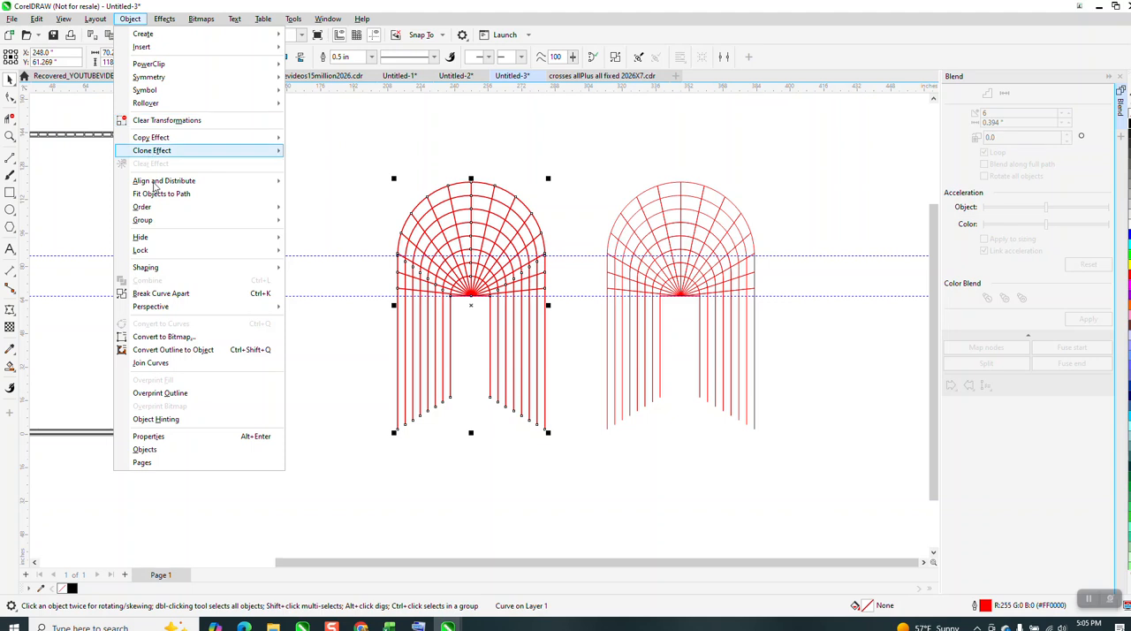
pyautogui.click(201, 350)
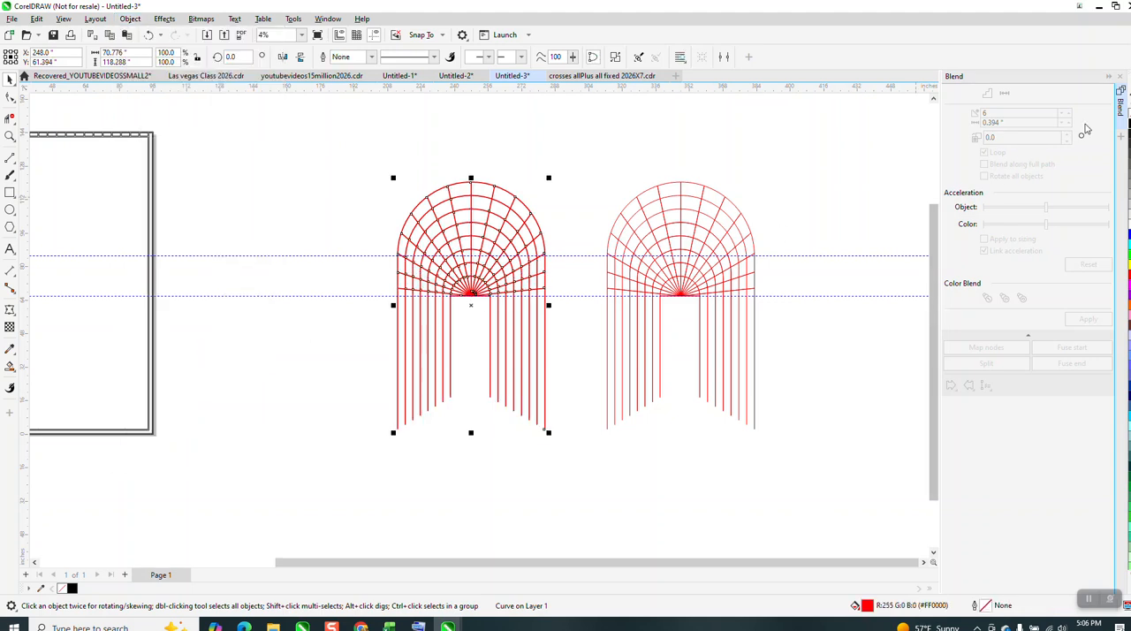
pyautogui.click(1128, 117)
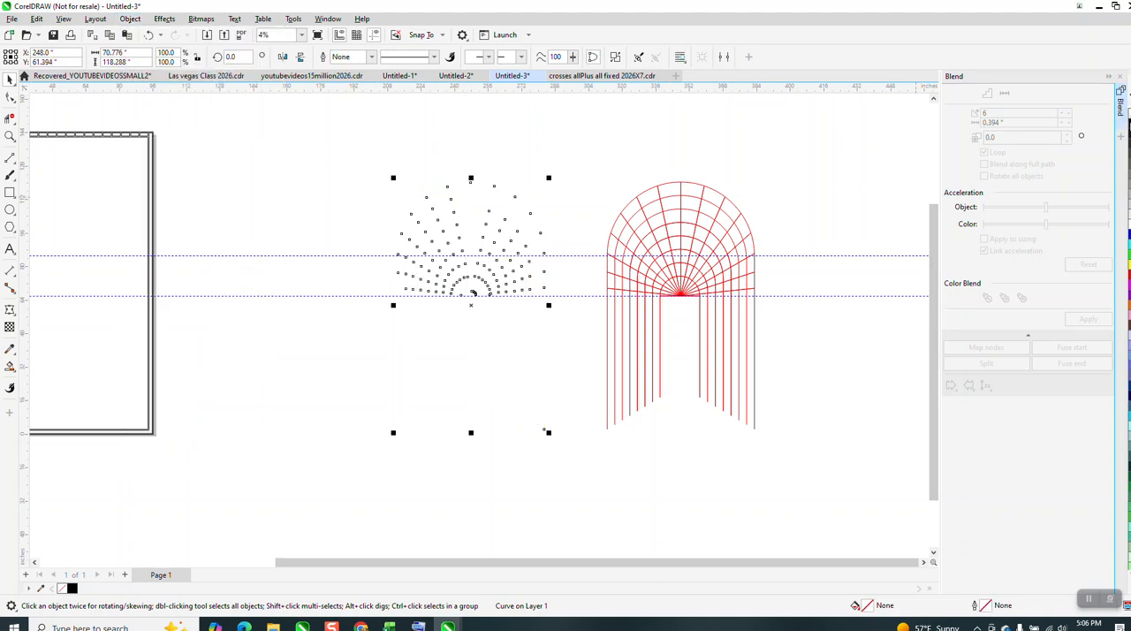
pyautogui.rightClick(1128, 127)
# Examine the outlined lattice bars where the radiating lines converge at the inner arch's center.
pyautogui.click(10, 136)
pyautogui.moveTo(437, 184); pyautogui.dragTo(619, 276)
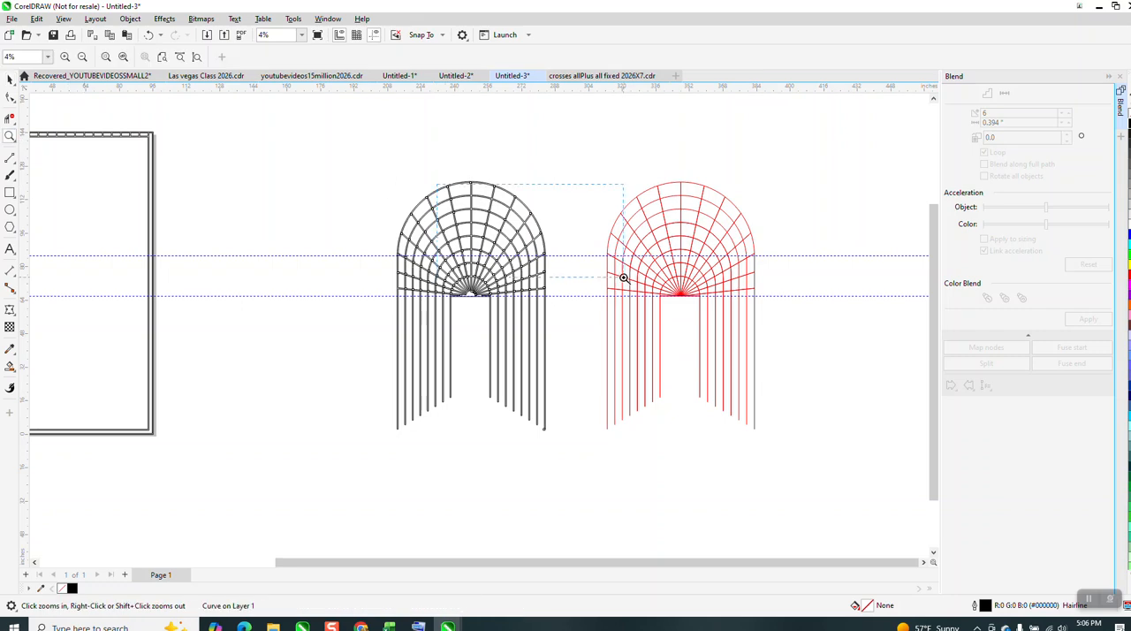
pyautogui.rightClick(358, 269)
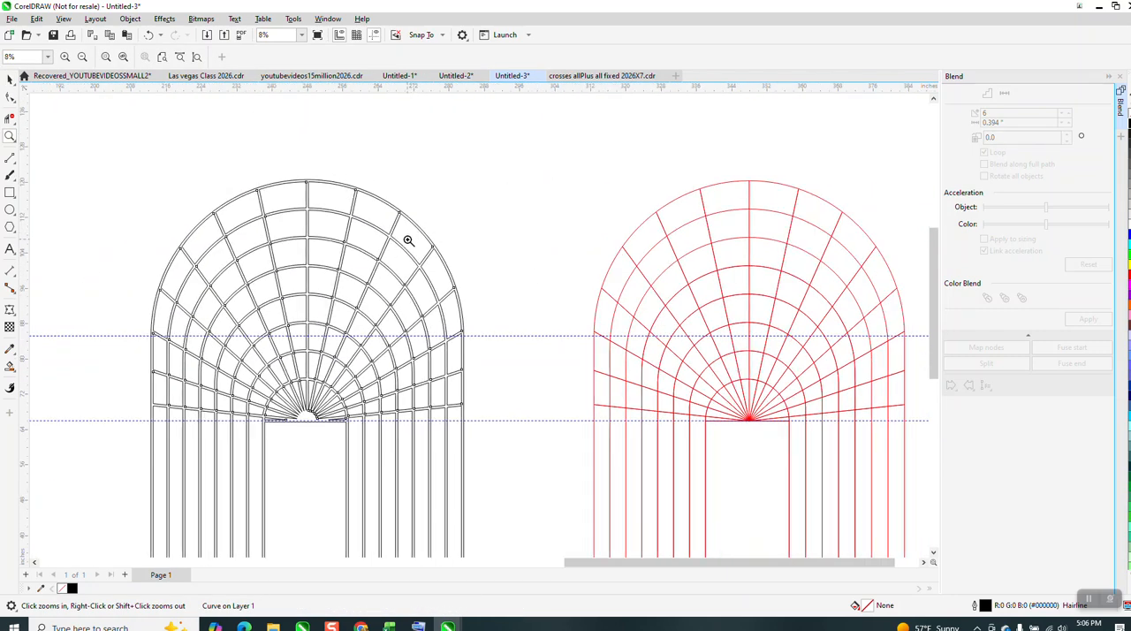
pyautogui.moveTo(258, 389); pyautogui.dragTo(432, 462)
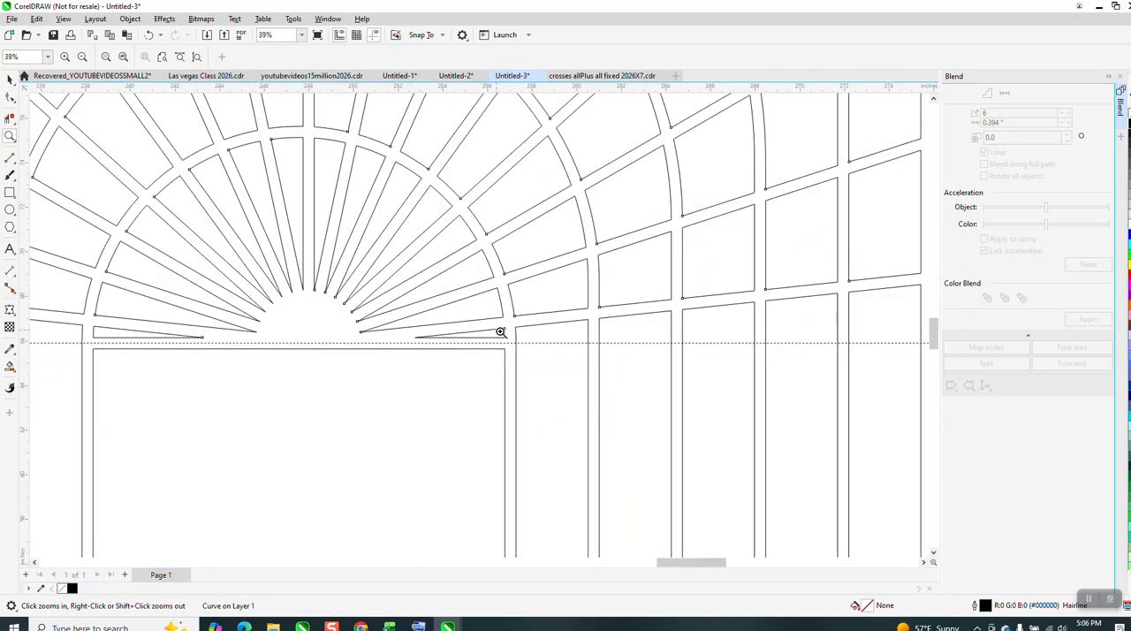
pyautogui.rightClick(504, 339)
pyautogui.scroll(-5, 389, 336)
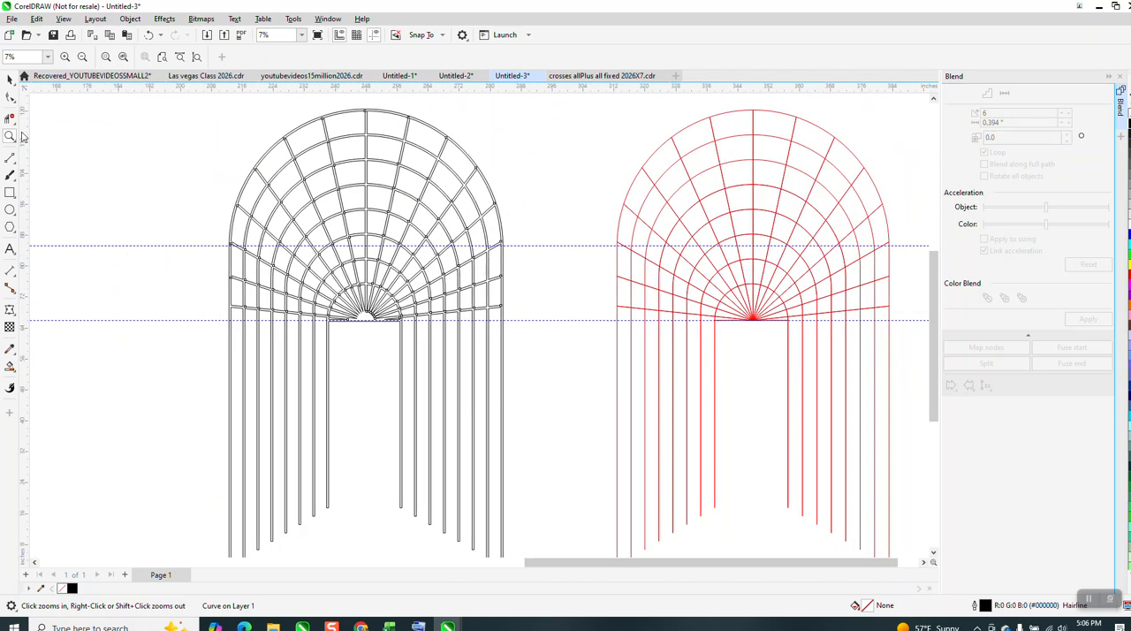
# Try filling the outlined archway lattice with solid black and no outline using Smart Fill.
pyautogui.click(9, 364)
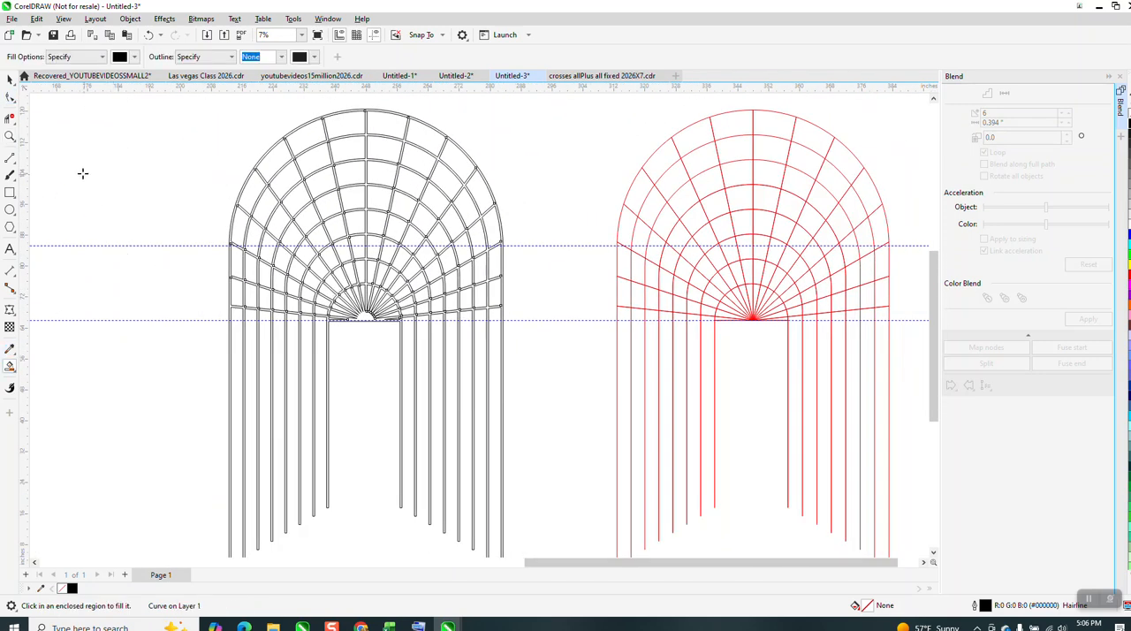
pyautogui.click(9, 135)
pyautogui.moveTo(265, 133); pyautogui.dragTo(343, 170)
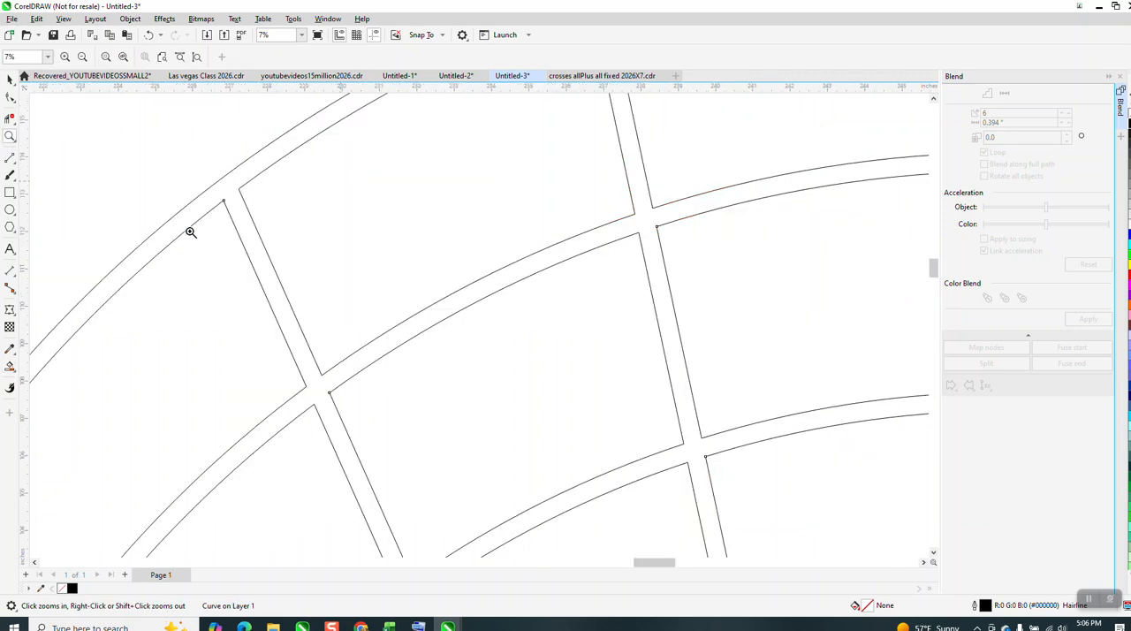
pyautogui.click(10, 364)
pyautogui.scroll(-4, 184, 225)
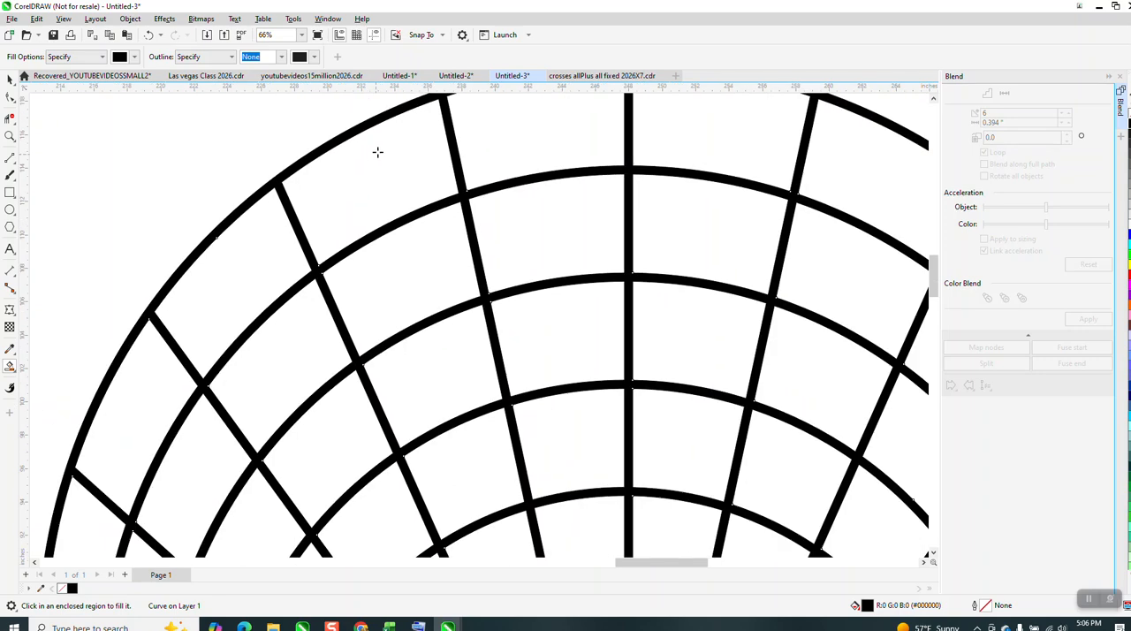
pyautogui.scroll(-1, 339, 191)
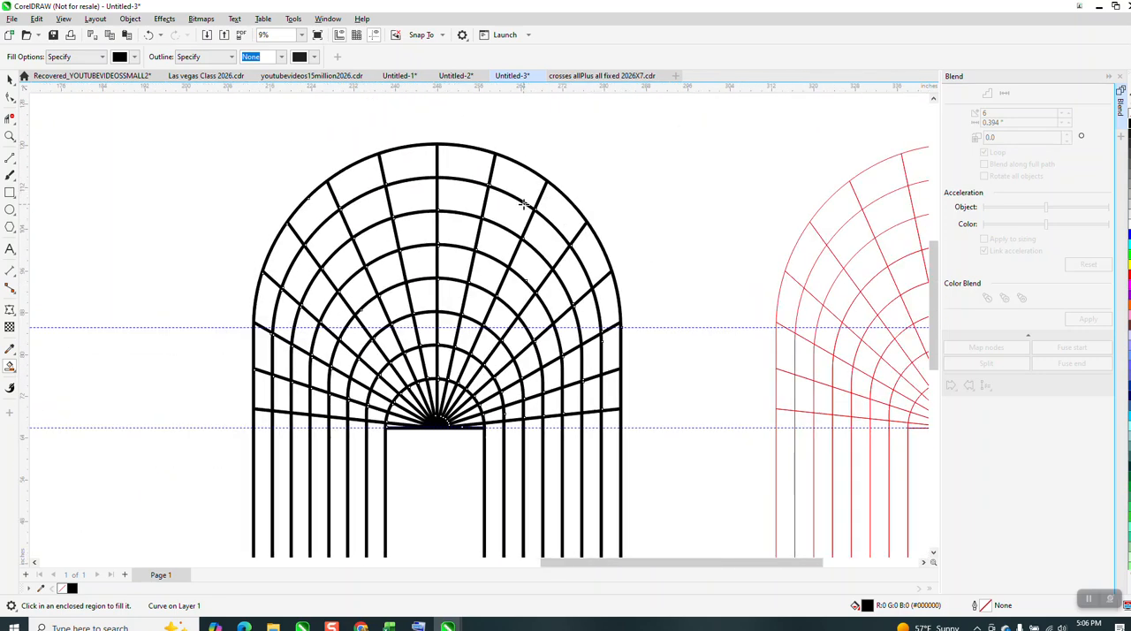
pyautogui.click(148, 35)
# Examine the trellis archway in the reference photo.
pyautogui.scroll(-2, 371, 281)
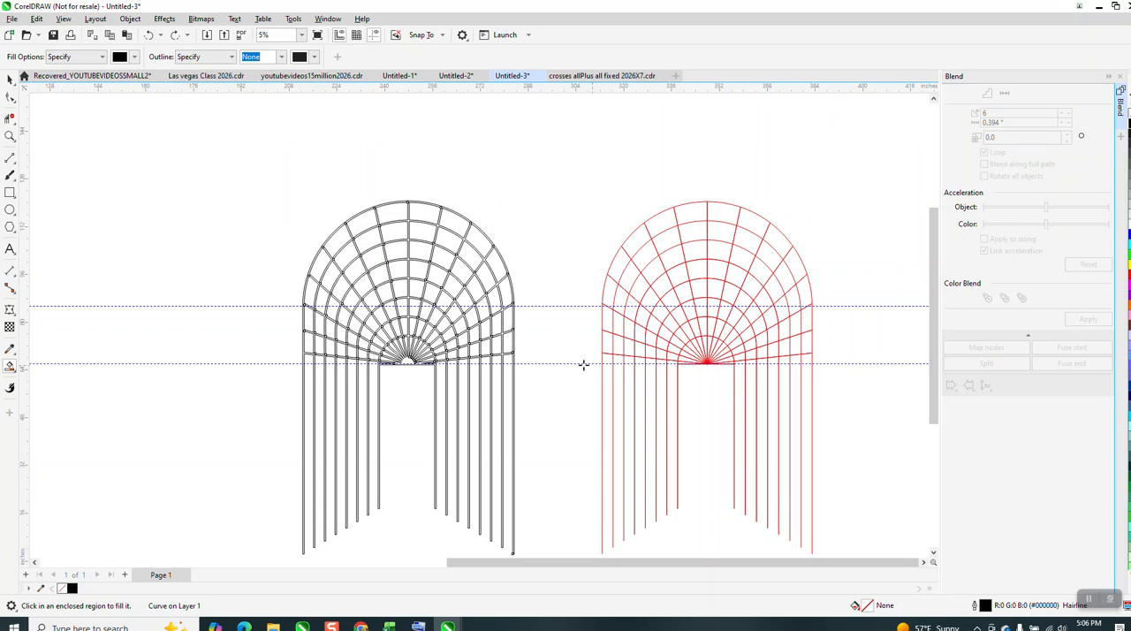
pyautogui.scroll(-4, 647, 364)
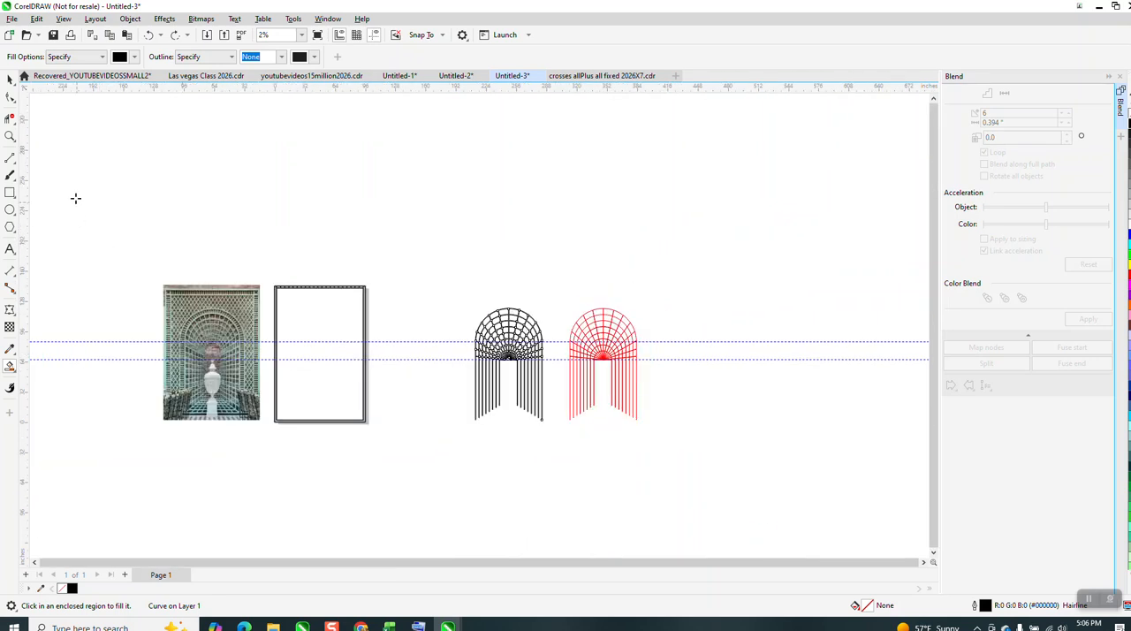
pyautogui.click(14, 142)
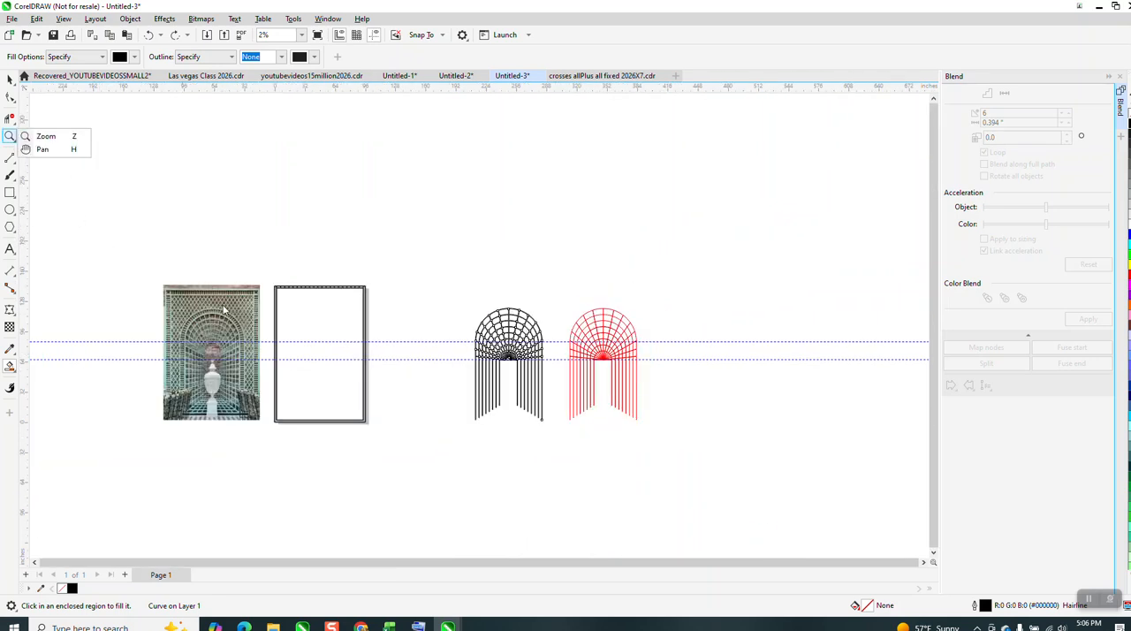
pyautogui.click(44, 137)
pyautogui.click(321, 377)
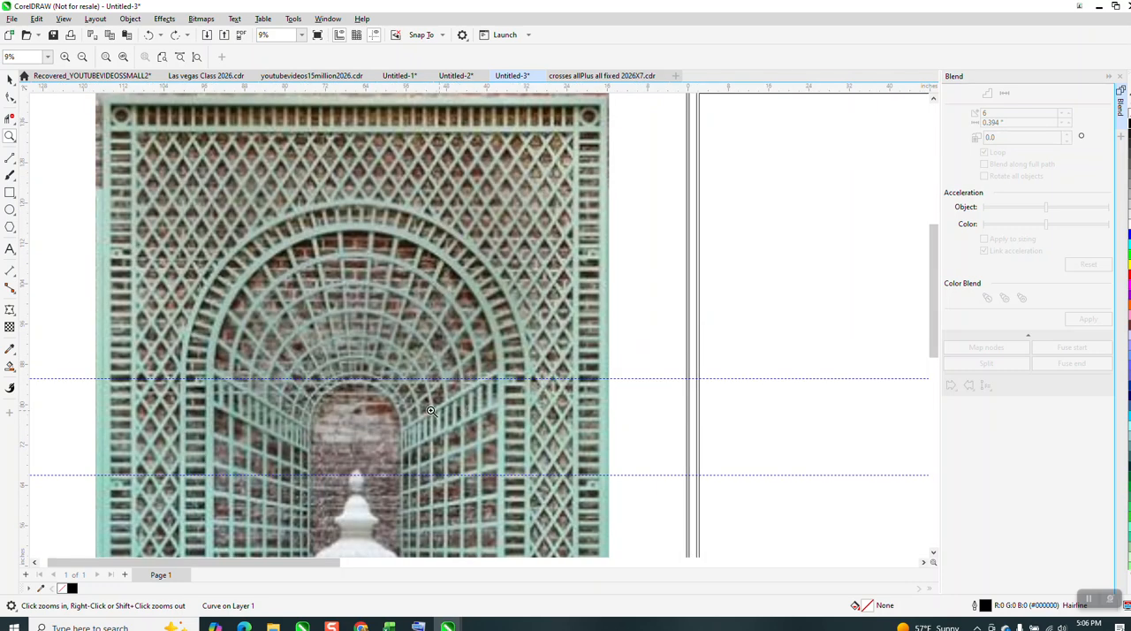
# Draw a horizontal line about 70.28 inches long across the red archway where the radiating lines converge, and copy it down to the legs' feet.
pyautogui.scroll(-5, 455, 411)
pyautogui.moveTo(697, 334); pyautogui.dragTo(854, 417)
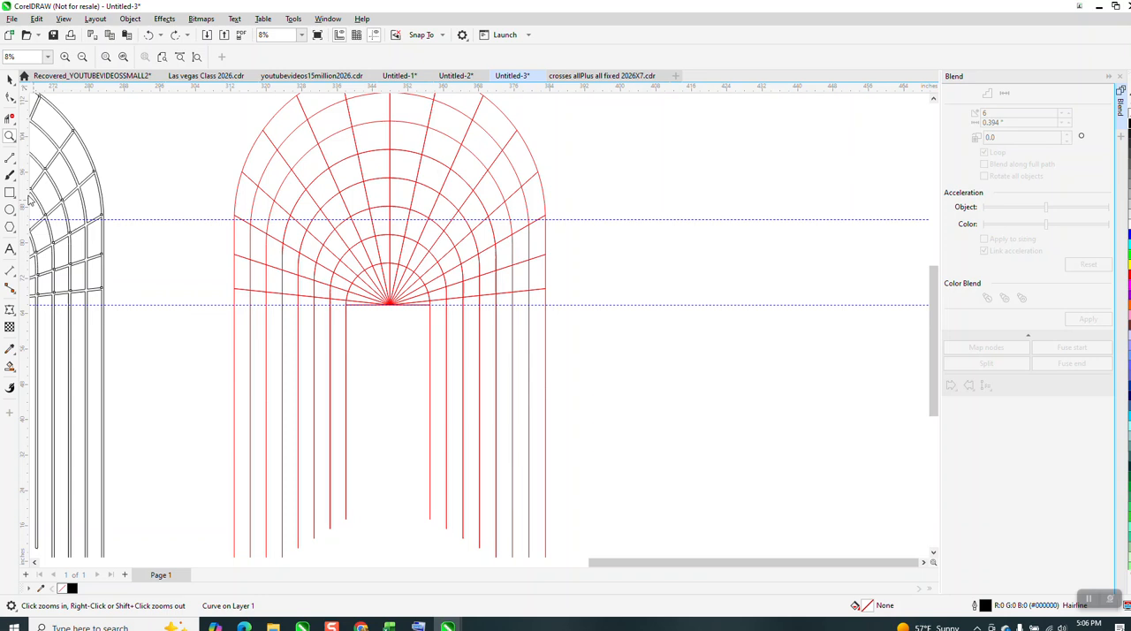
pyautogui.click(12, 161)
pyautogui.click(40, 169)
pyautogui.moveTo(236, 306); pyautogui.dragTo(547, 306)
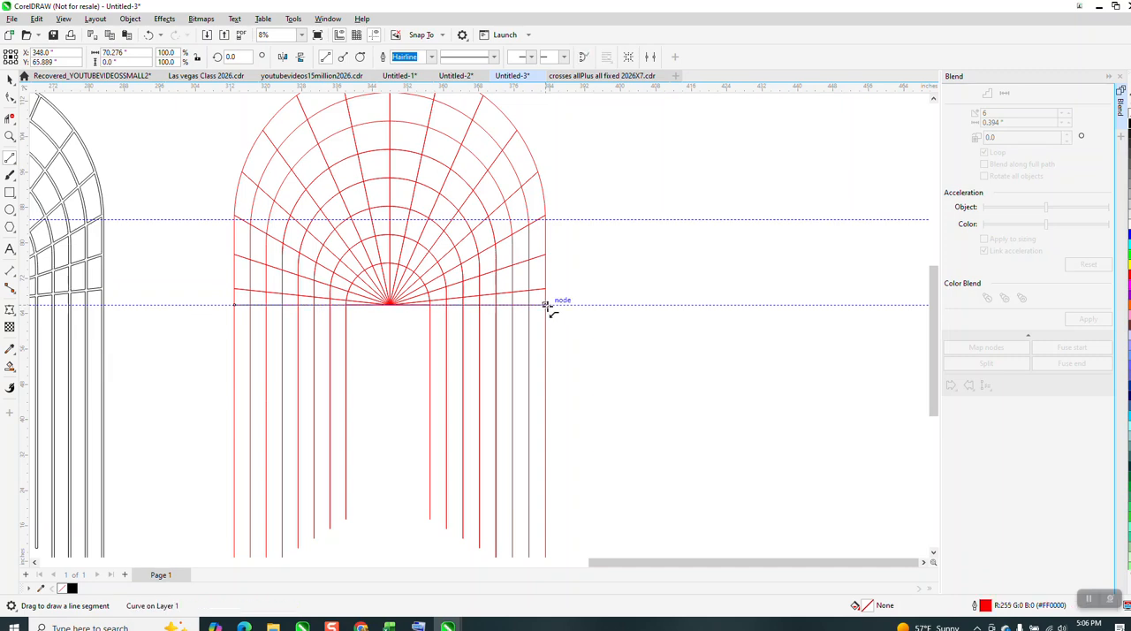
pyautogui.scroll(-2, 389, 300)
pyautogui.click(10, 95)
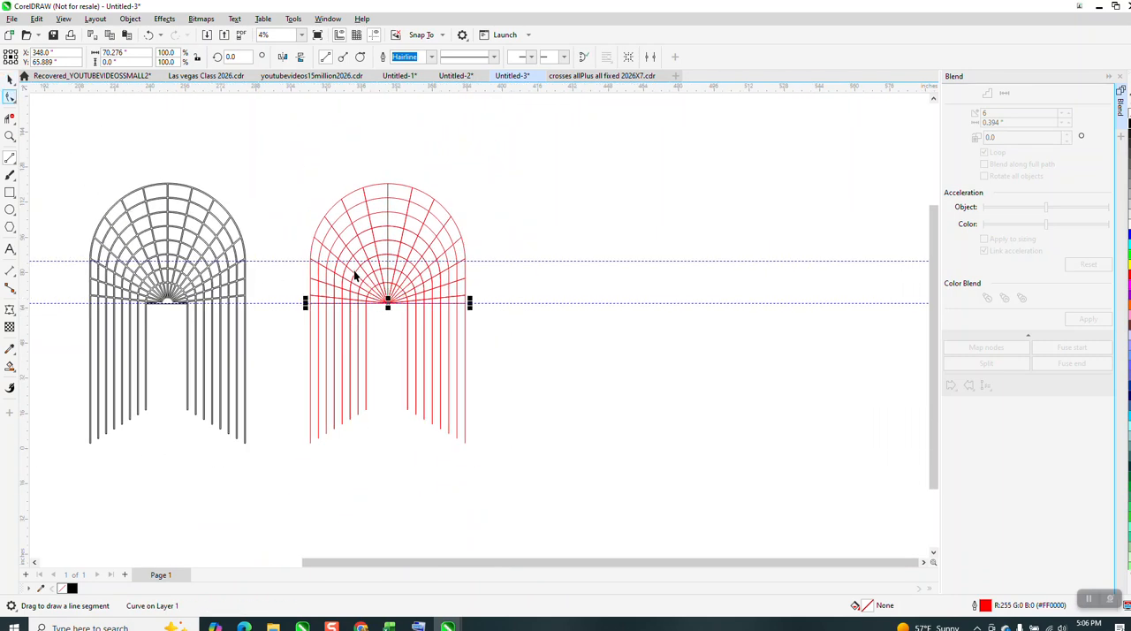
pyautogui.scroll(-1, 404, 363)
pyautogui.press('space')
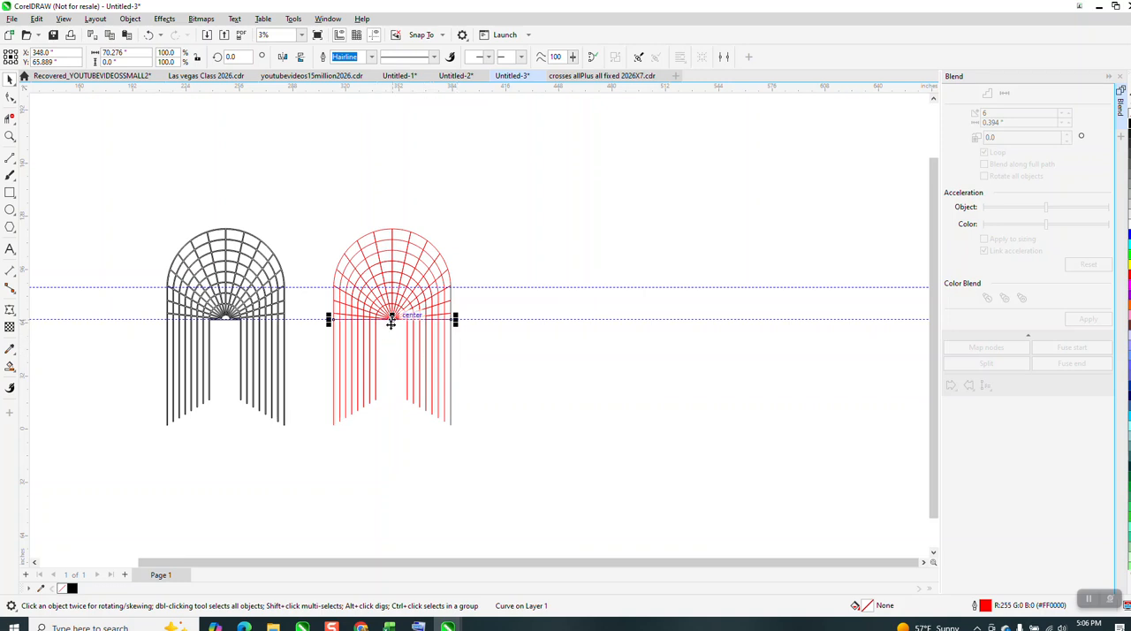
pyautogui.moveTo(450, 318); pyautogui.dragTo(449, 425)
pyautogui.click(477, 375)
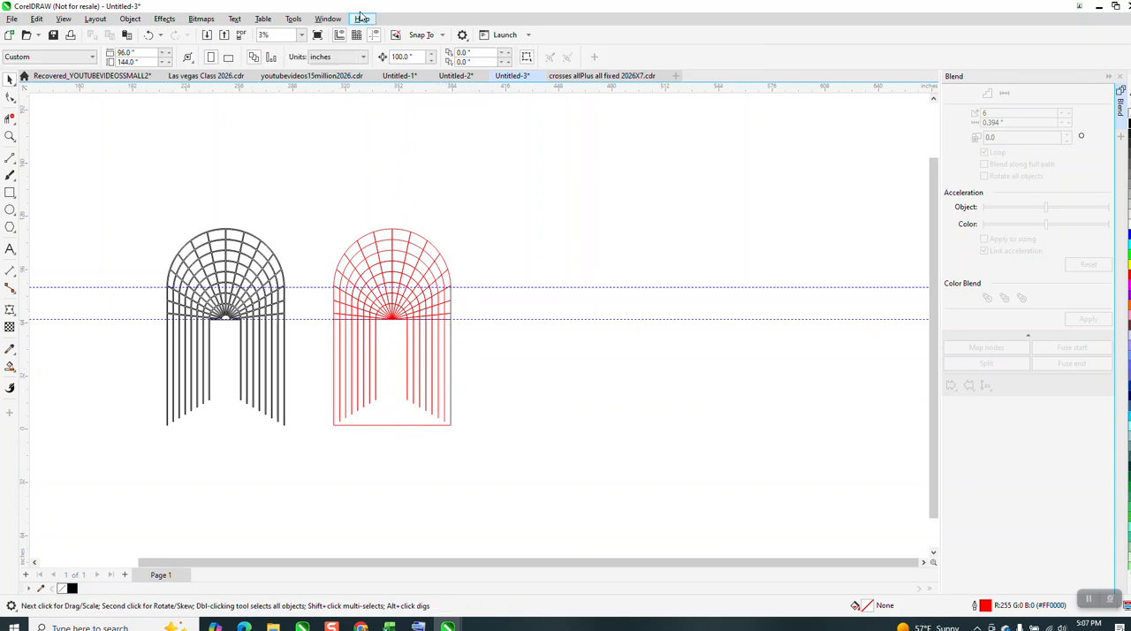
# Hide the guidelines.
pyautogui.click(374, 34)
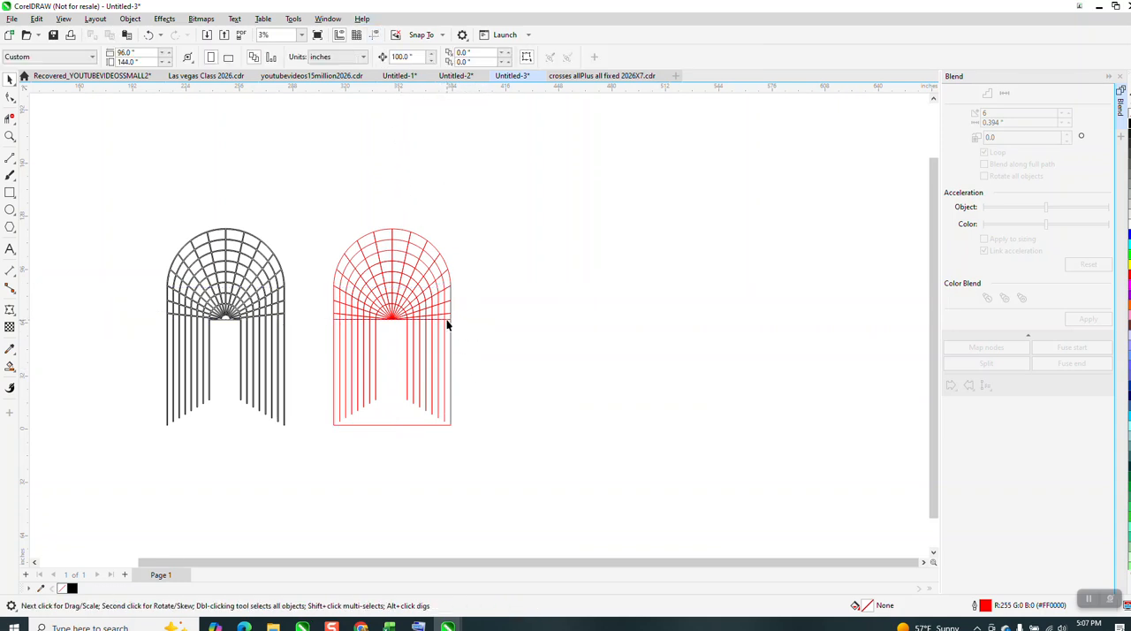
# Try a 6-step blend between the horizontal line at the convergence point and the one at the legs' feet.
pyautogui.click(450, 320)
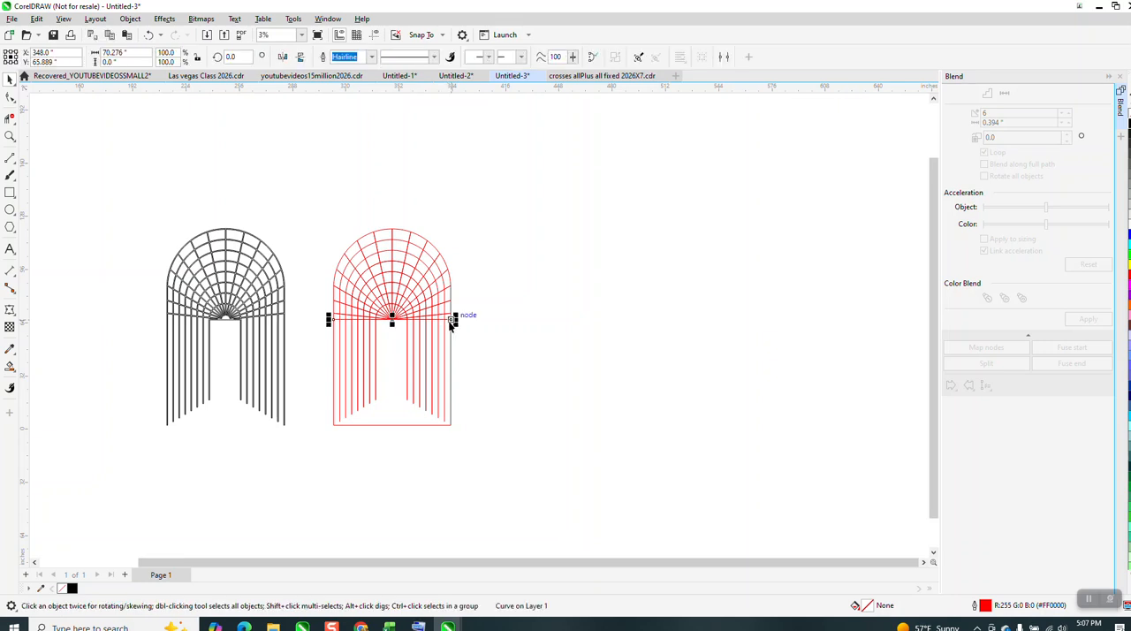
pyautogui.click(428, 424)
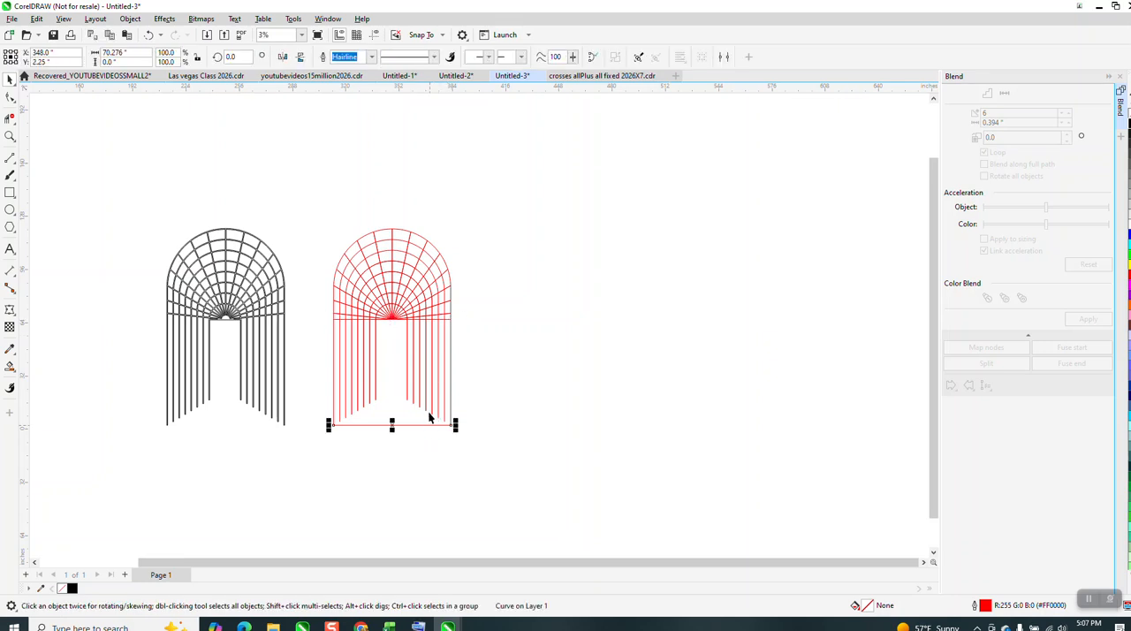
pyautogui.click(450, 320)
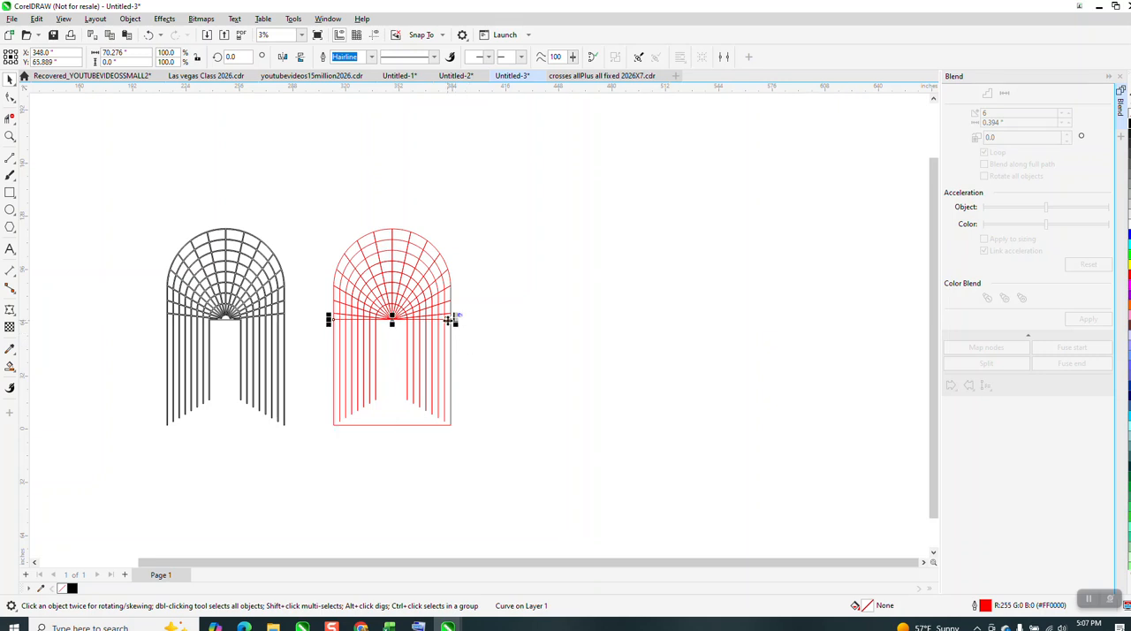
pyautogui.keyDown('shift'); pyautogui.click(441, 424); pyautogui.keyUp('shift')
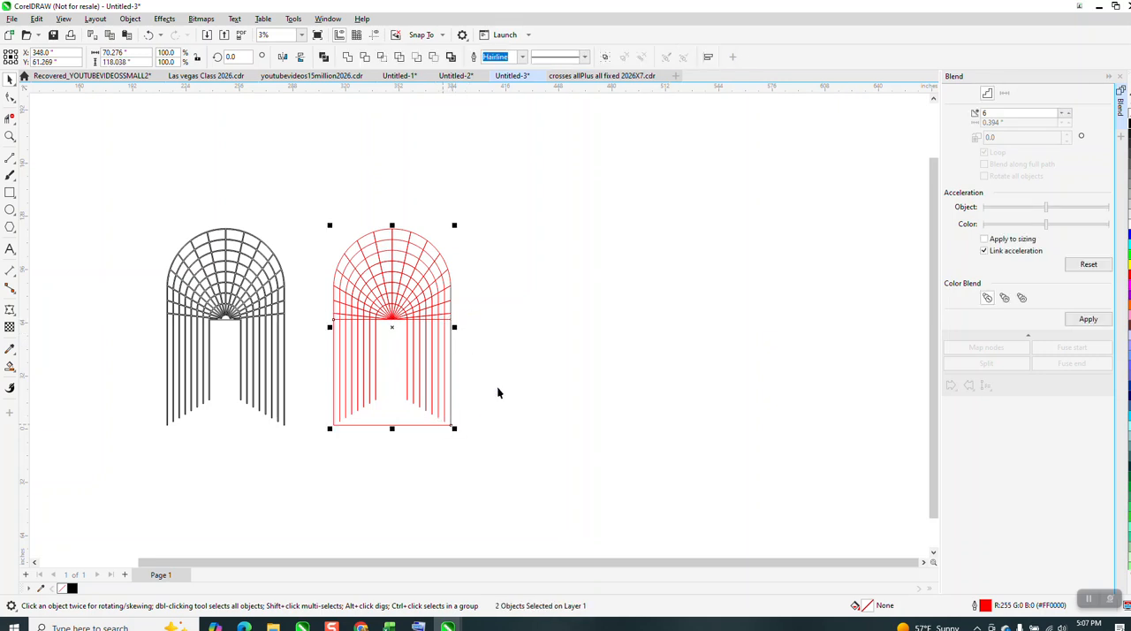
pyautogui.click(1087, 319)
pyautogui.click(149, 34)
# Move the bottom and upper horizontal lines 100 inches sideways into the empty space beside the red archway.
pyautogui.click(10, 136)
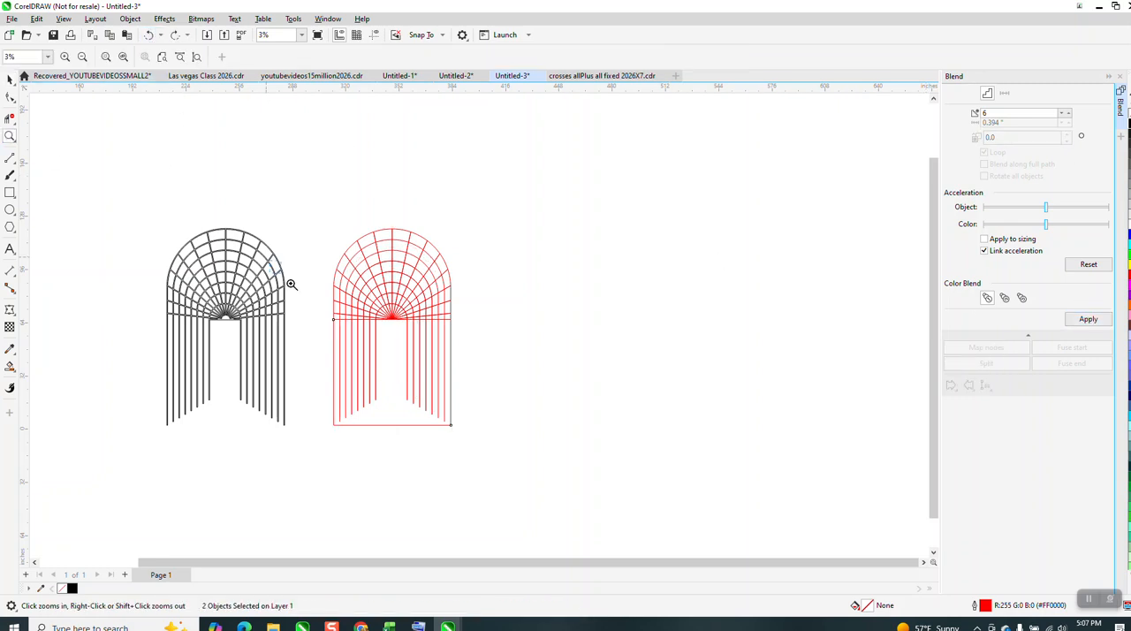
pyautogui.moveTo(273, 257); pyautogui.dragTo(567, 391)
pyautogui.click(11, 98)
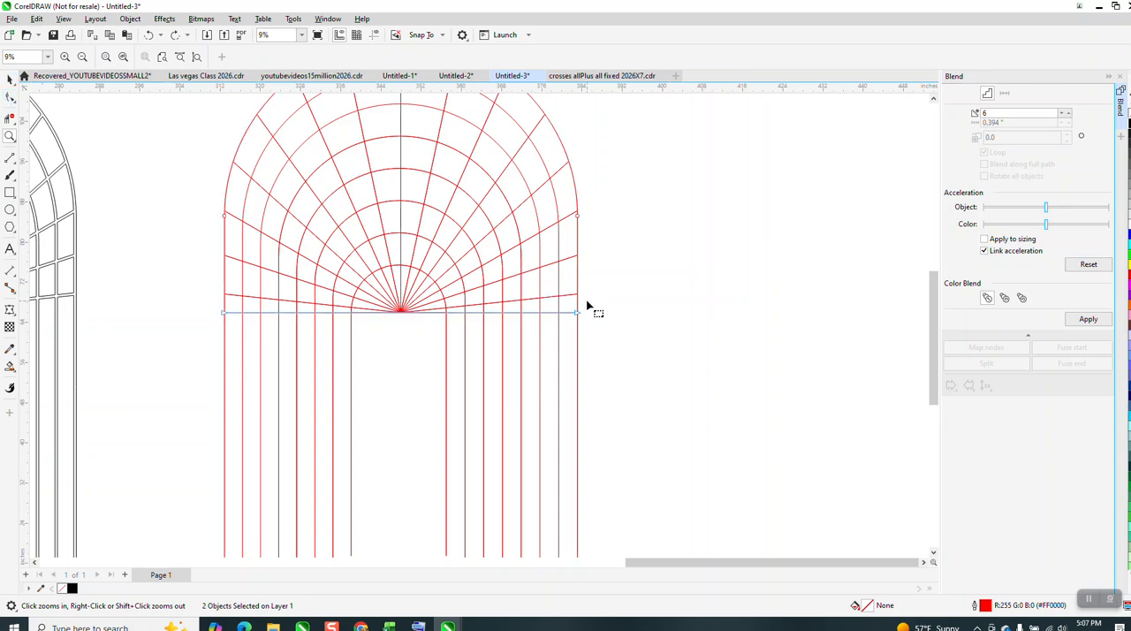
pyautogui.scroll(-3, 374, 285)
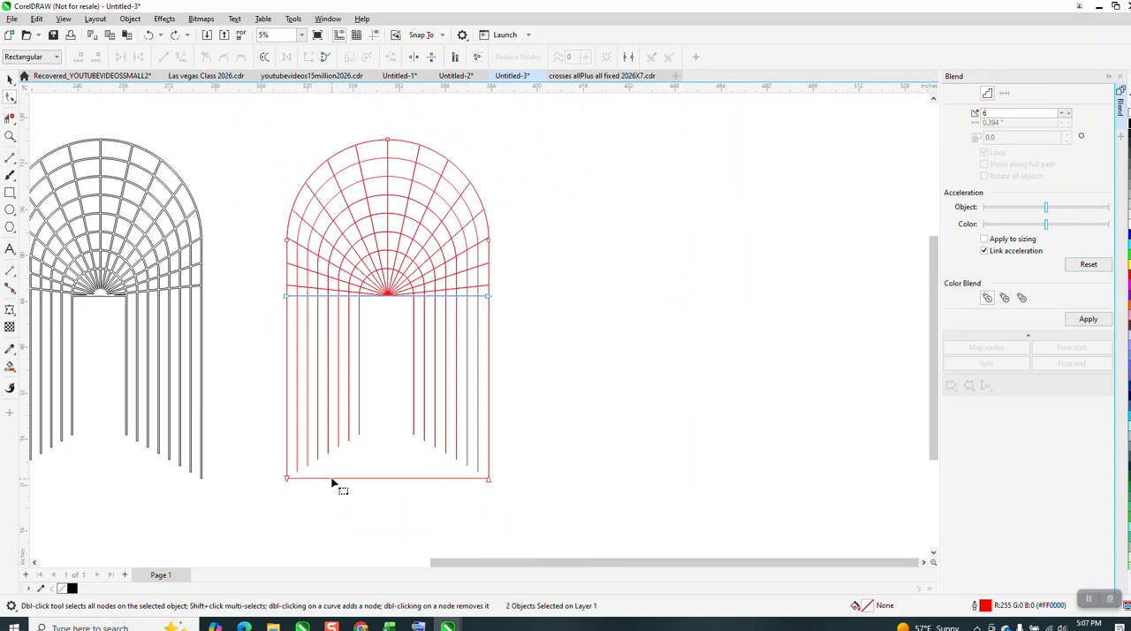
pyautogui.click(333, 481)
pyautogui.click(292, 303)
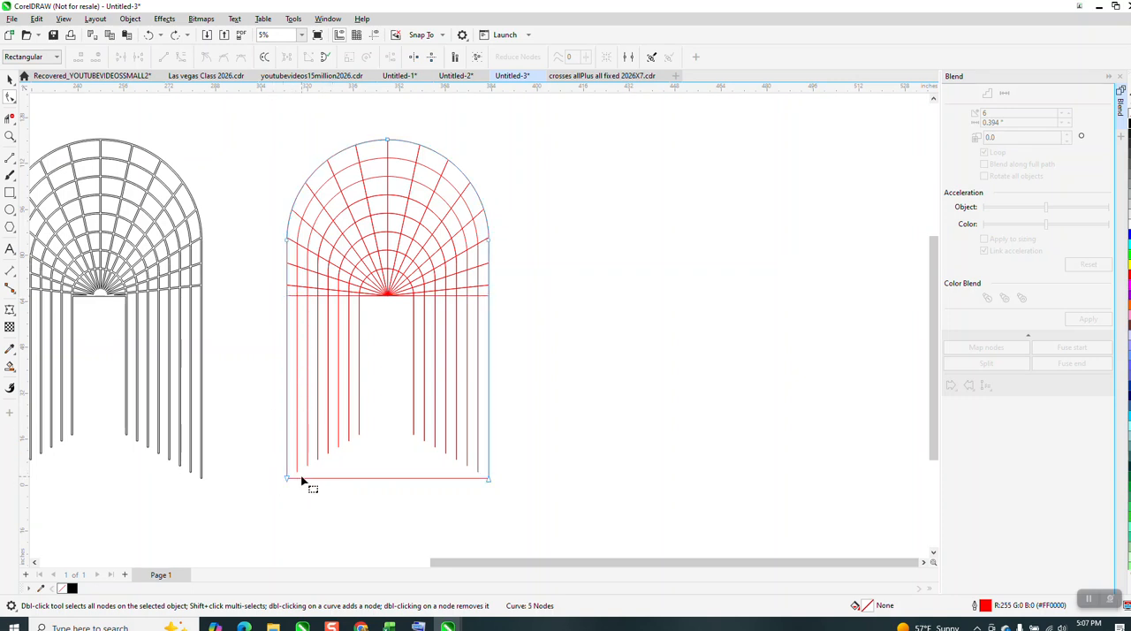
pyautogui.click(323, 479)
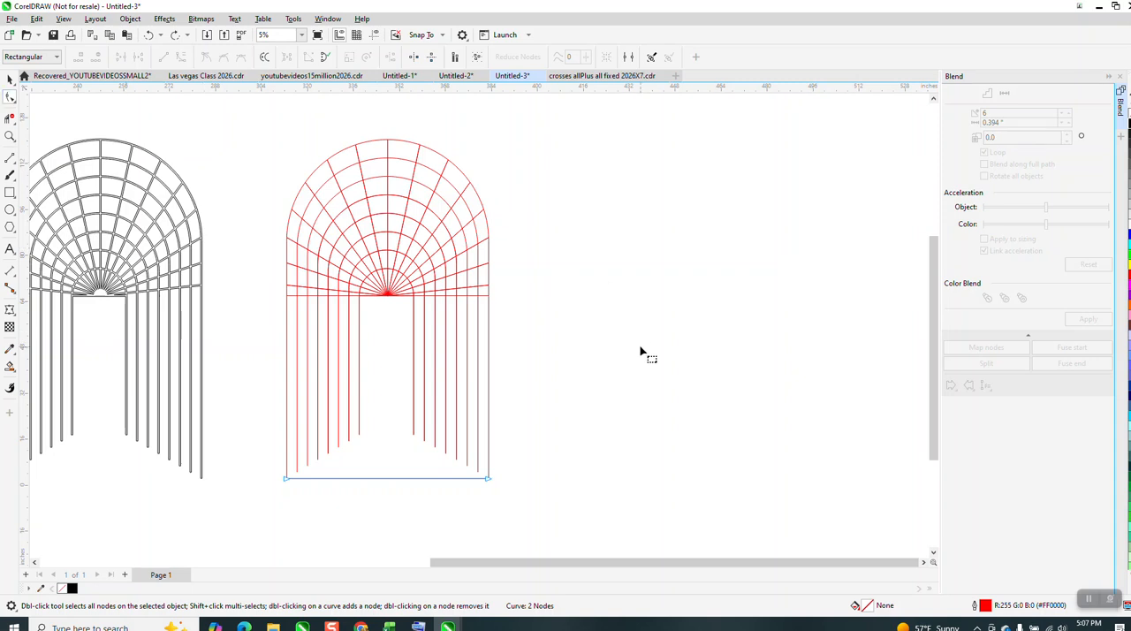
pyautogui.click(9, 79)
pyautogui.scroll(-1, 288, 380)
pyautogui.press('Right')
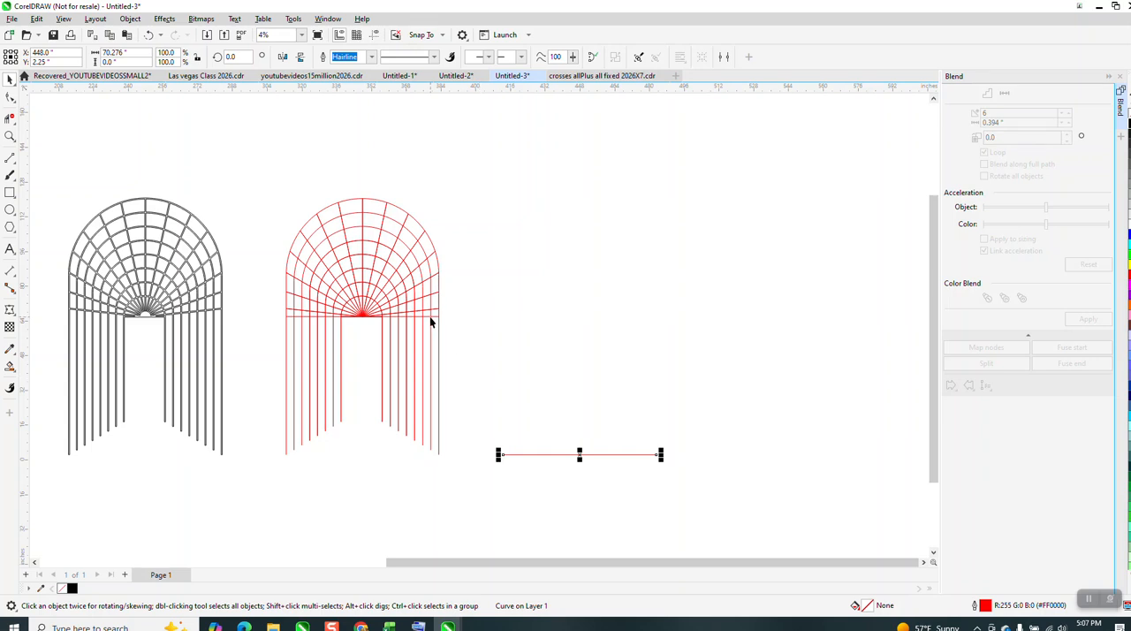
pyautogui.click(433, 316)
pyautogui.press('Right')
# Blend the two horizontal lines beside the archway using 8 steps.
pyautogui.moveTo(463, 272); pyautogui.dragTo(676, 487)
pyautogui.click(1085, 320)
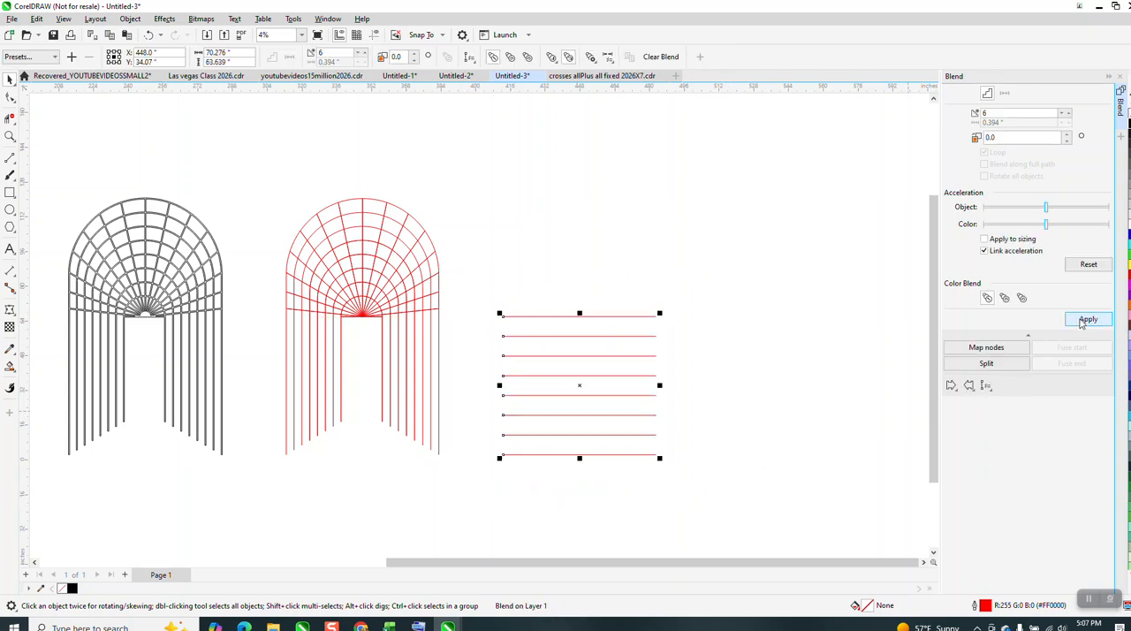
pyautogui.click(148, 35)
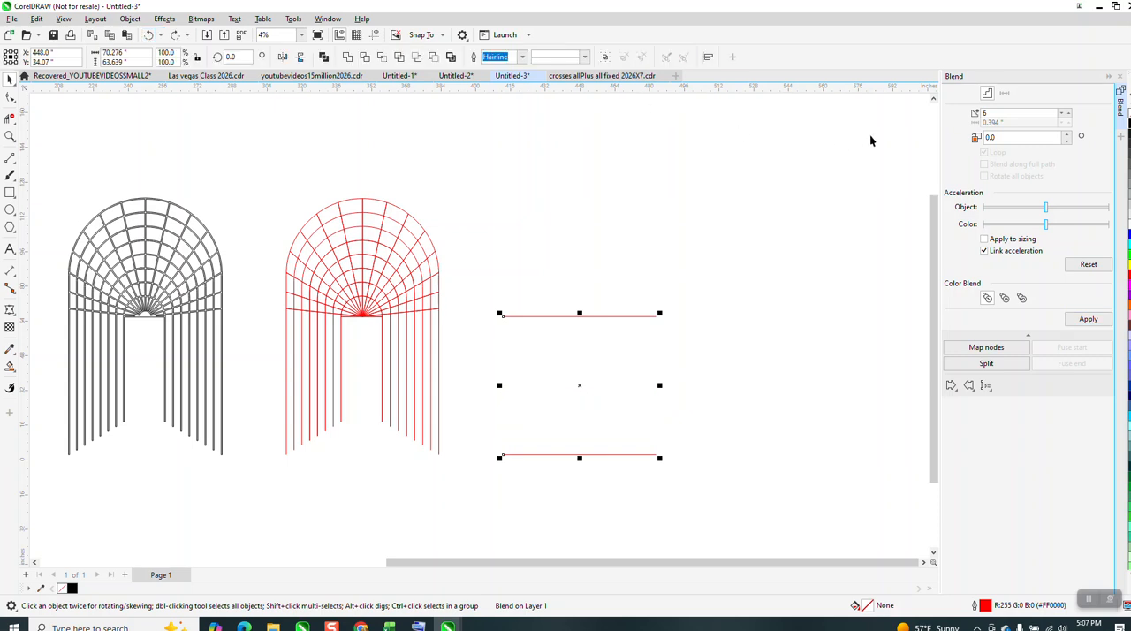
pyautogui.click(1068, 114)
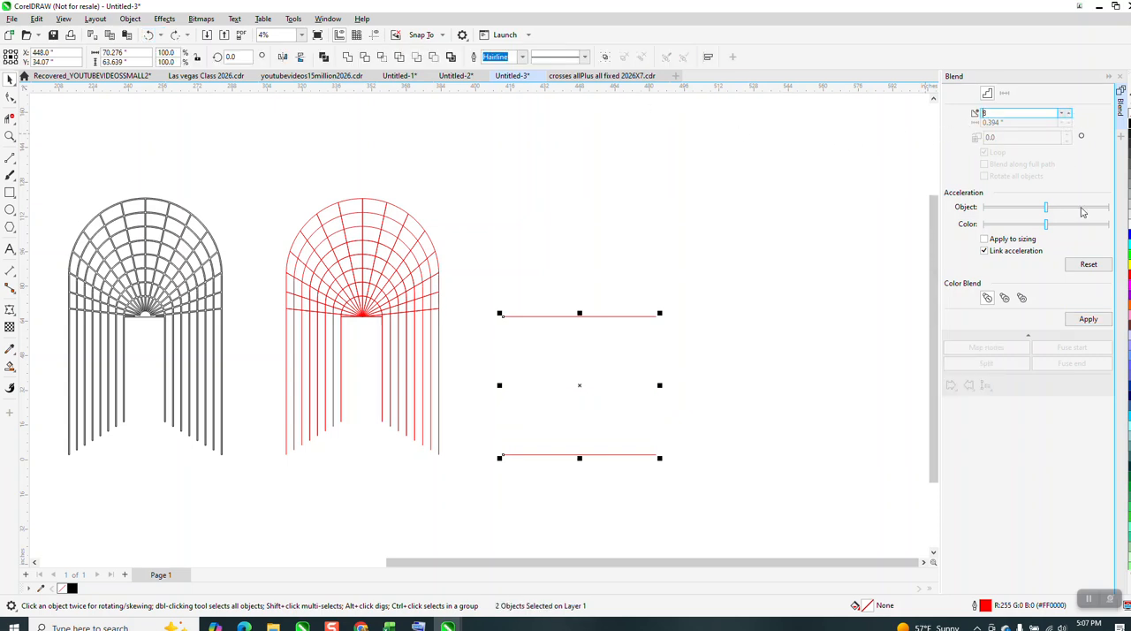
pyautogui.click(1088, 319)
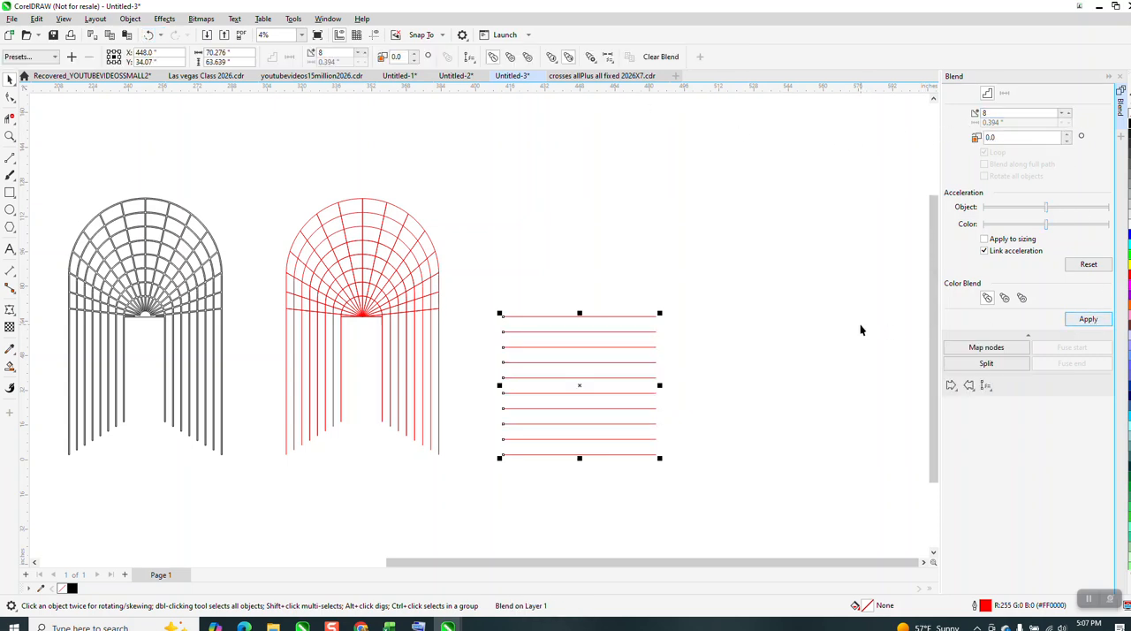
# Break the line blend apart and ungroup everything into separate horizontal lines.
pyautogui.scroll(-1, 583, 341)
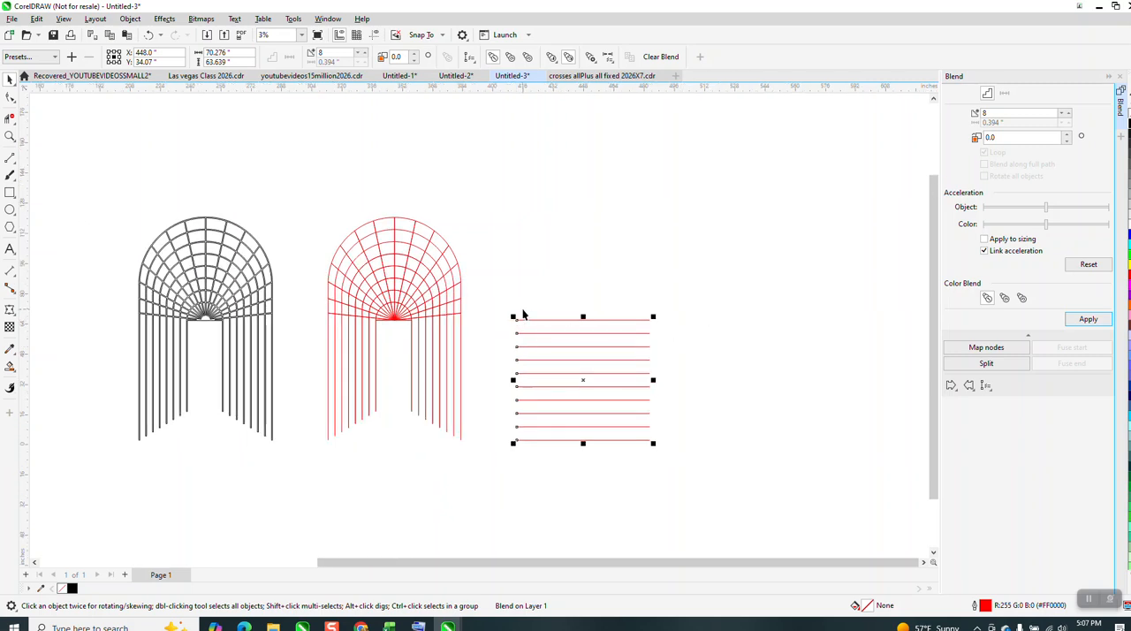
pyautogui.click(131, 20)
pyautogui.click(236, 295)
pyautogui.moveTo(511, 293); pyautogui.dragTo(702, 441)
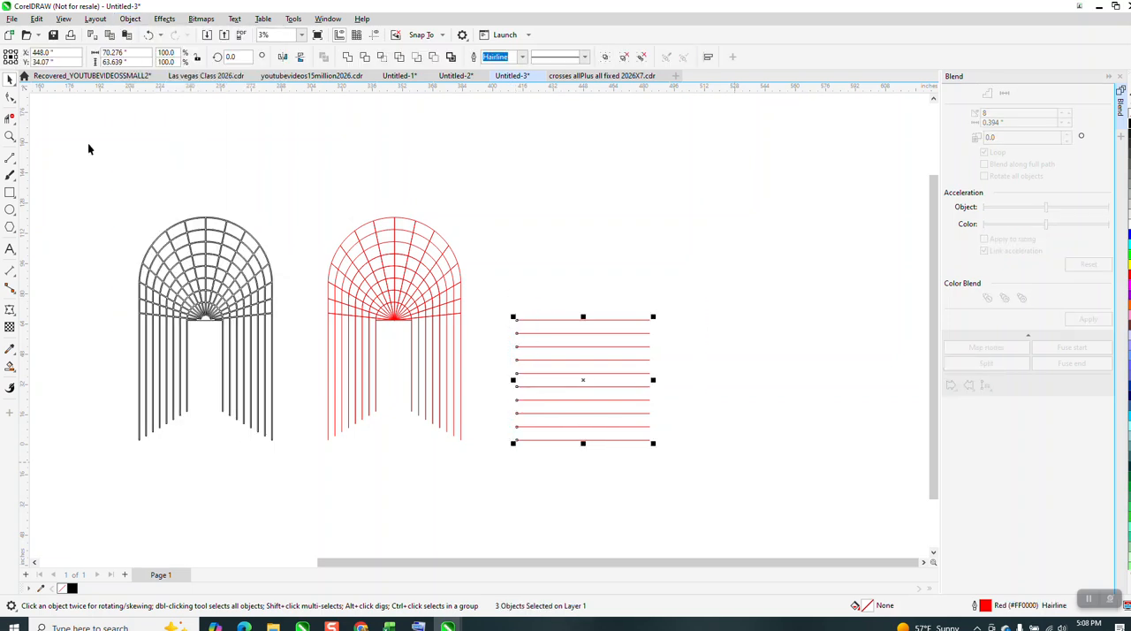
pyautogui.click(131, 19)
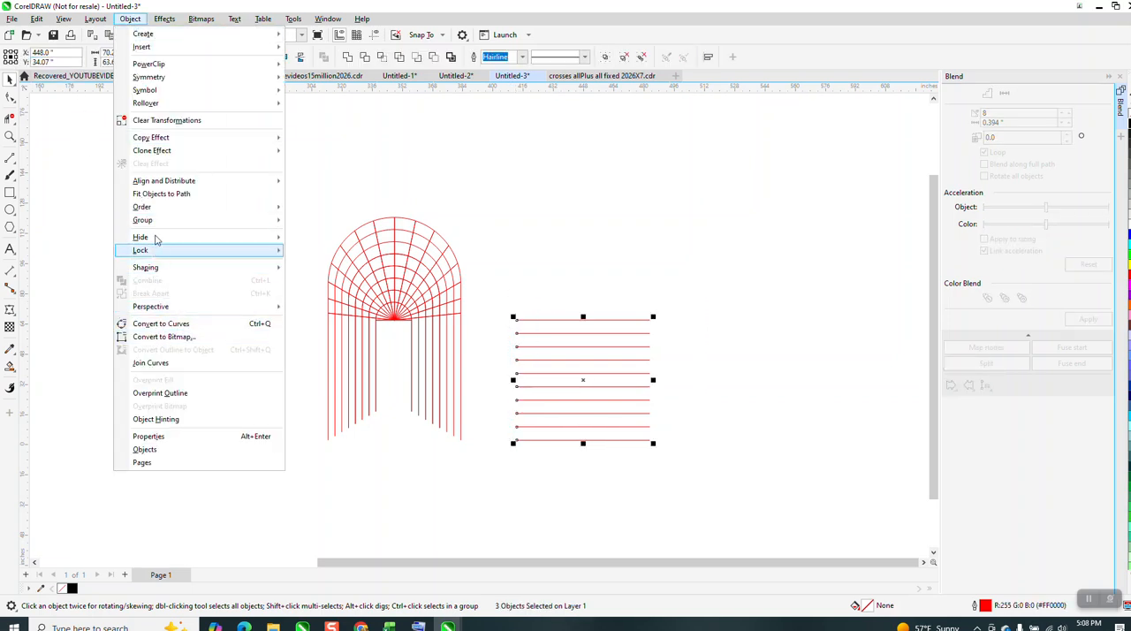
pyautogui.moveTo(159, 221)
pyautogui.click(314, 248)
# Move all the horizontal lines 100 inches back over the archway's legs and check them against the leg ends.
pyautogui.moveTo(497, 284); pyautogui.dragTo(731, 456)
pyautogui.press('Left')
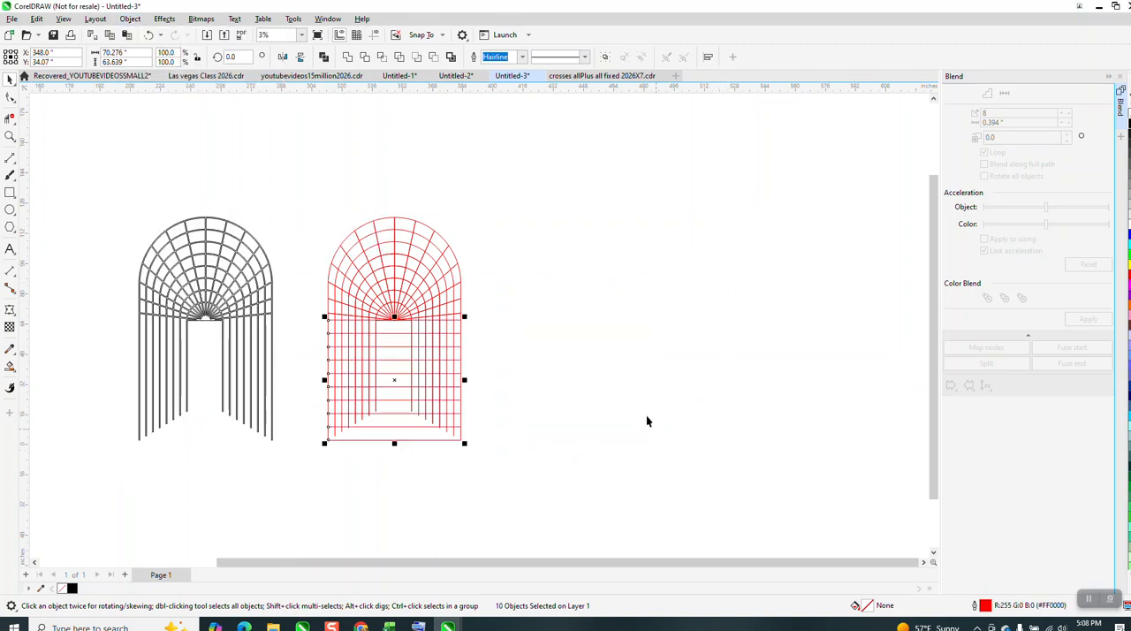
pyautogui.click(10, 135)
pyautogui.moveTo(313, 371); pyautogui.dragTo(524, 474)
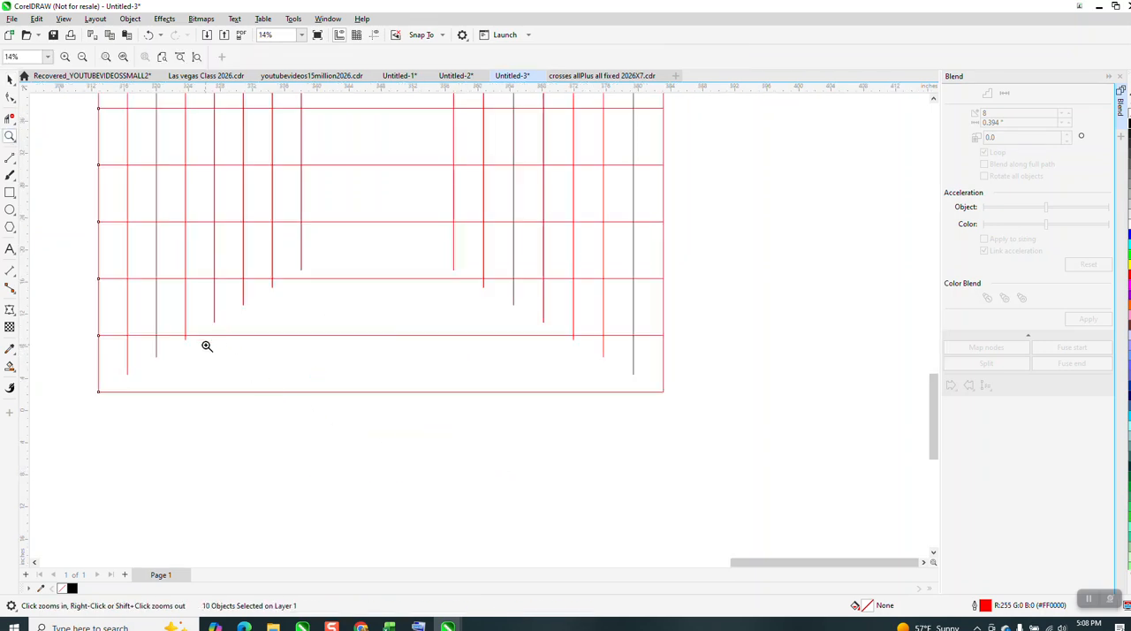
# Undo the move of the horizontal lines and delete all ten of them.
pyautogui.scroll(-4, 205, 341)
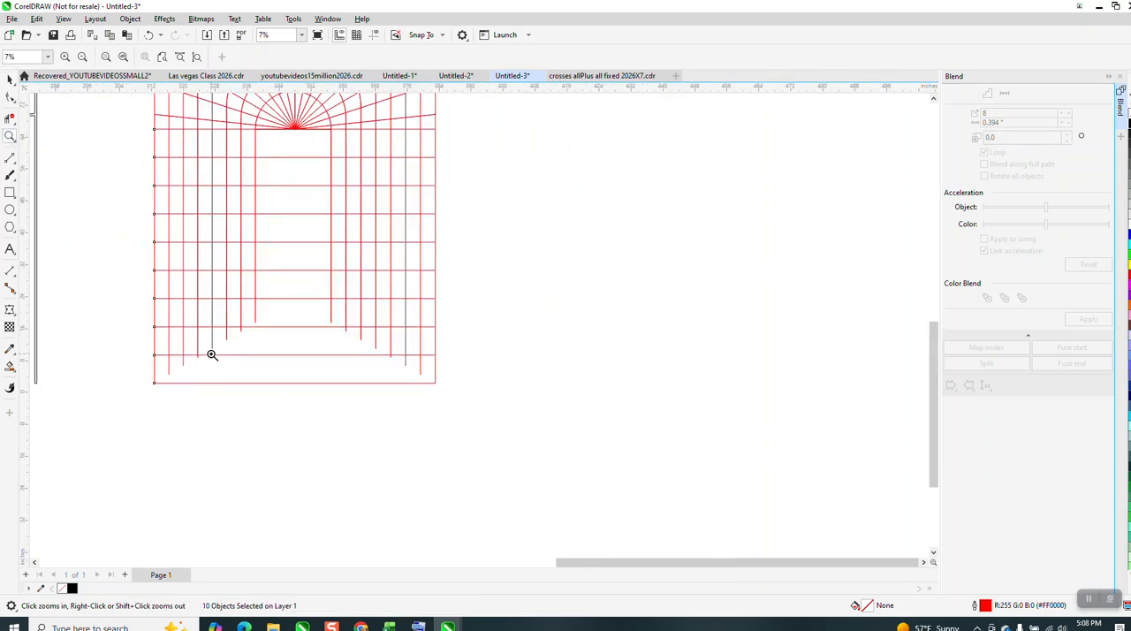
pyautogui.click(148, 34)
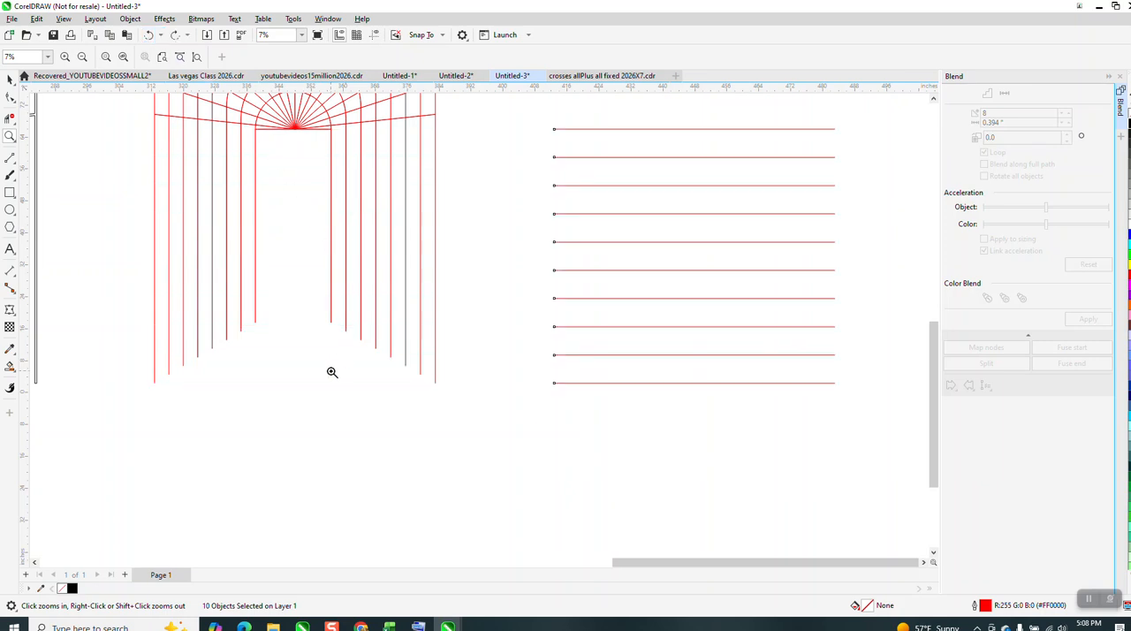
pyautogui.scroll(-2, 343, 337)
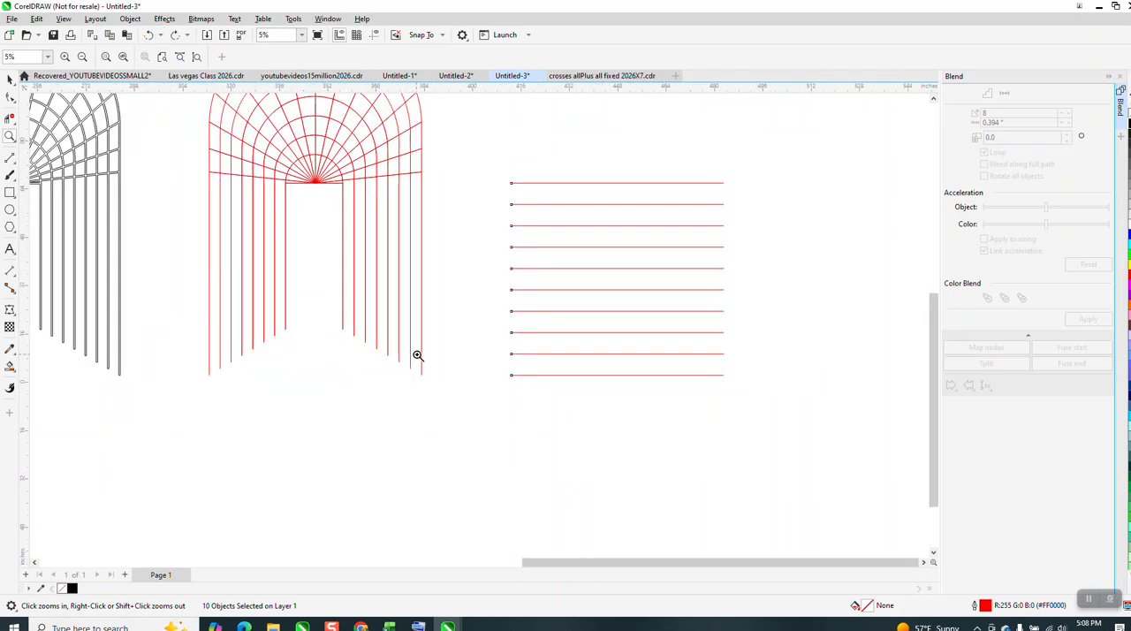
pyautogui.press('Delete')
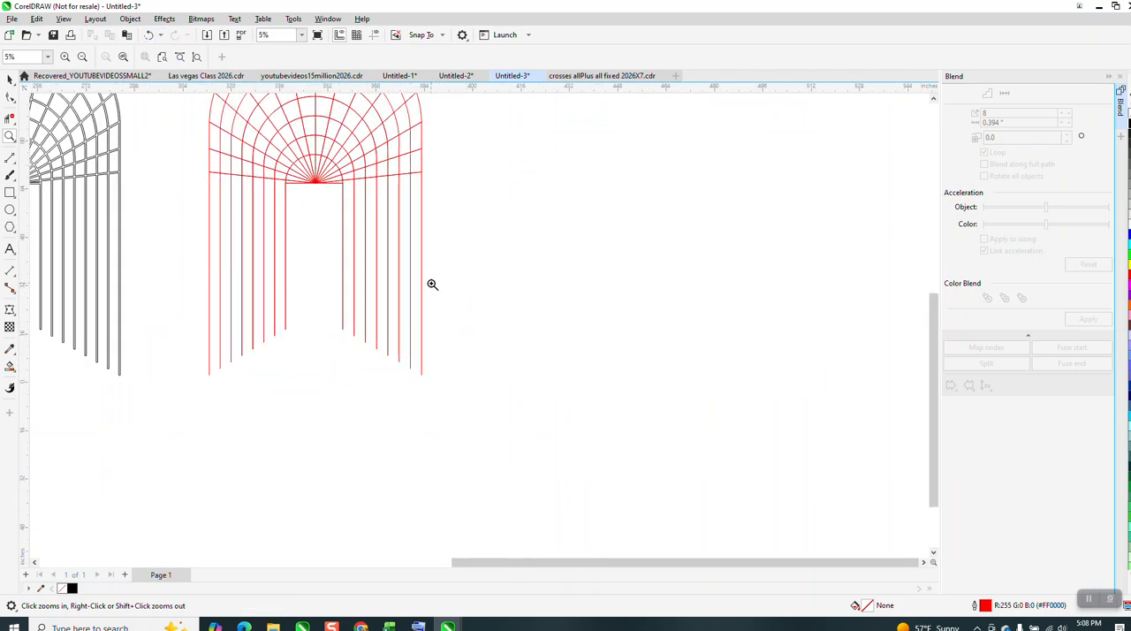
# Draw horizontal two-point lines joining the lower ends of each matching pair of legs, from the outermost arch to the innermost.
pyautogui.click(13, 159)
pyautogui.click(11, 137)
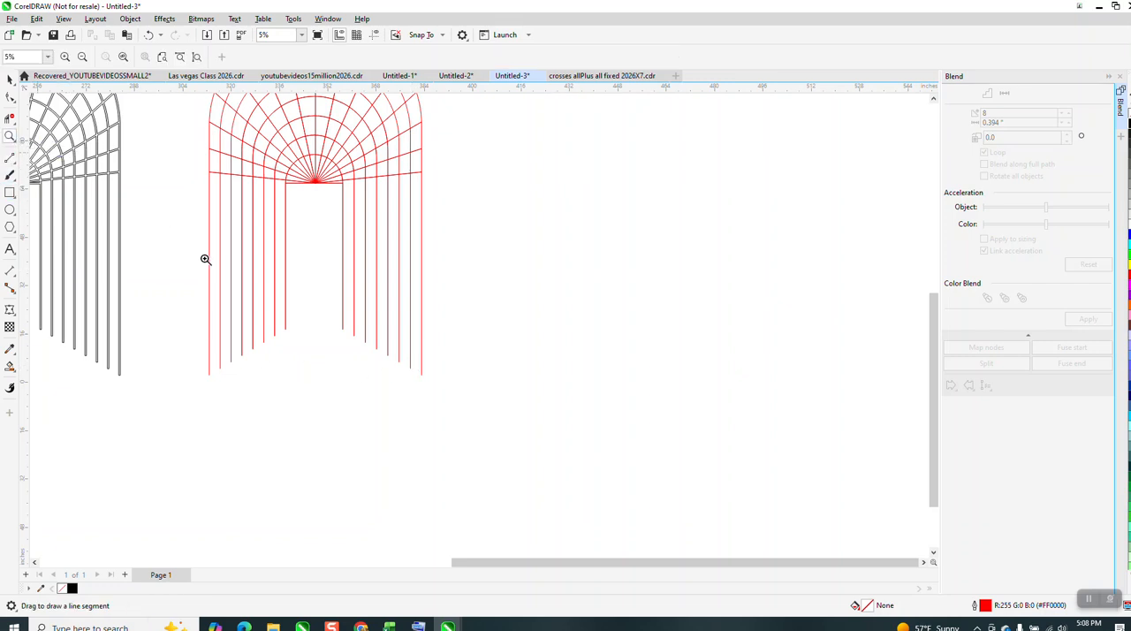
pyautogui.moveTo(210, 333); pyautogui.dragTo(472, 404)
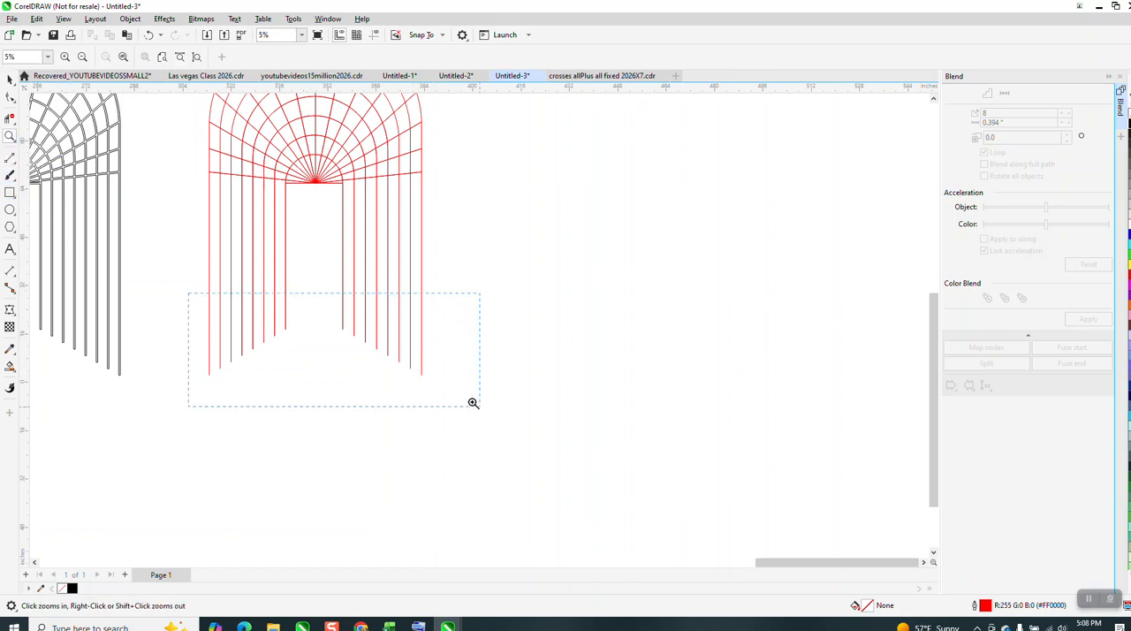
pyautogui.click(13, 159)
pyautogui.click(40, 171)
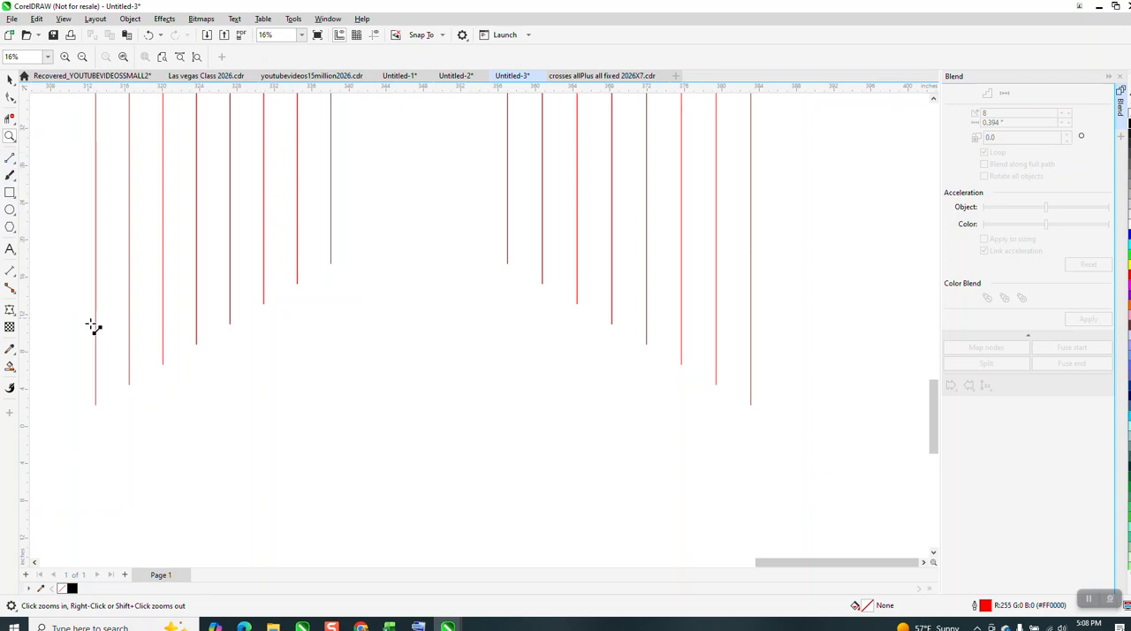
pyautogui.moveTo(96, 405)
pyautogui.mouseDown()
pyautogui.moveTo(499, 422)
pyautogui.moveTo(751, 405)
pyautogui.moveTo(129, 384)
pyautogui.moveTo(681, 368)
pyautogui.moveTo(605, 351)
pyautogui.moveTo(196, 343)
pyautogui.mouseUp()
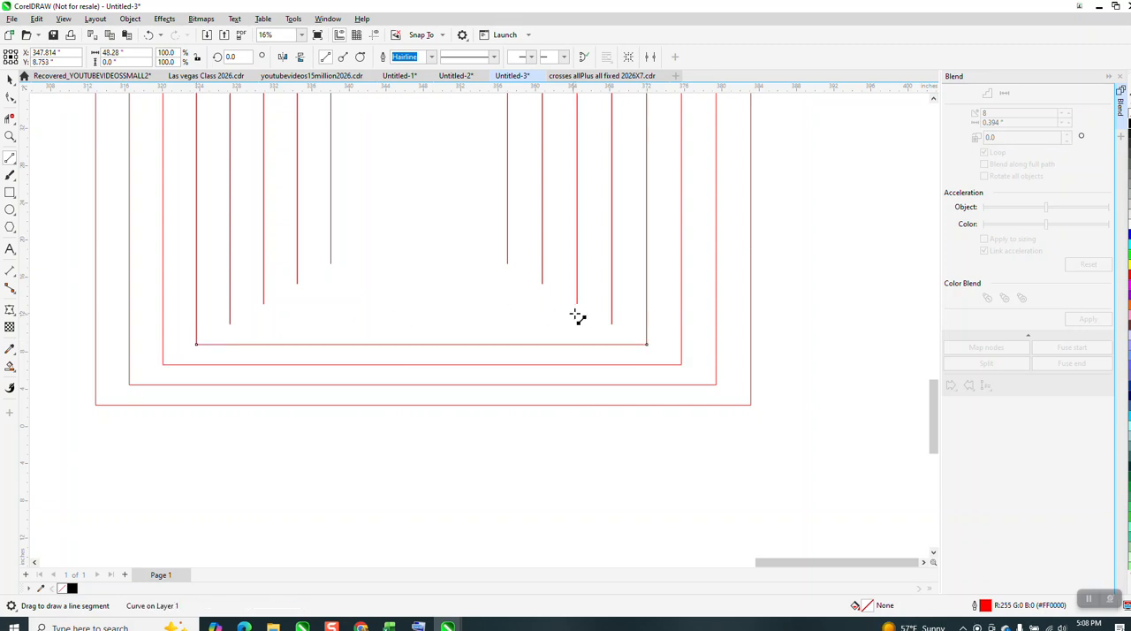
pyautogui.moveTo(612, 324); pyautogui.dragTo(508, 264)
pyautogui.scroll(-1, 406, 402)
pyautogui.scroll(-1, 411, 415)
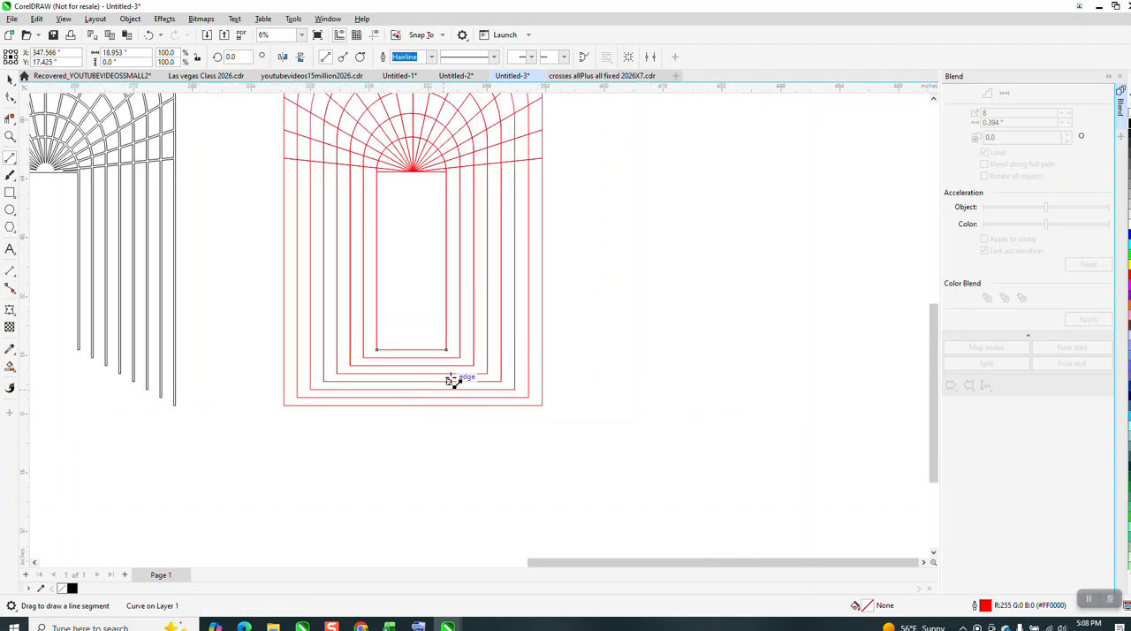
# Dimension the vertical gap between the two innermost bottom lines of the red archway.
pyautogui.click(10, 119)
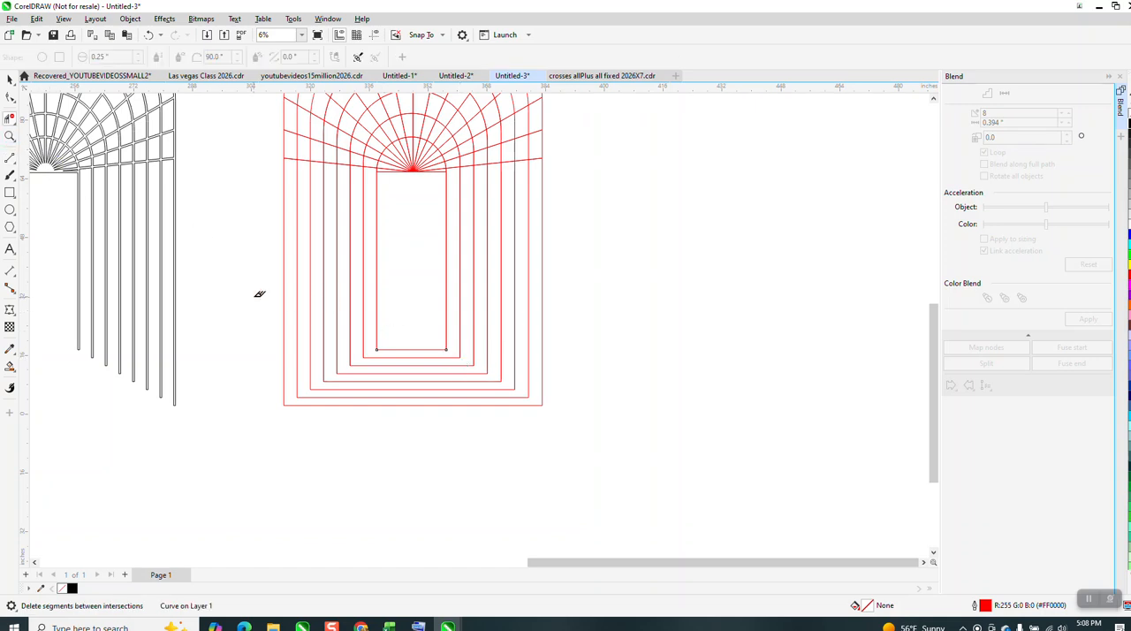
pyautogui.press('z')
pyautogui.moveTo(204, 286)
pyautogui.mouseDown()
pyautogui.moveTo(492, 416)
pyautogui.moveTo(672, 457)
pyautogui.mouseUp()
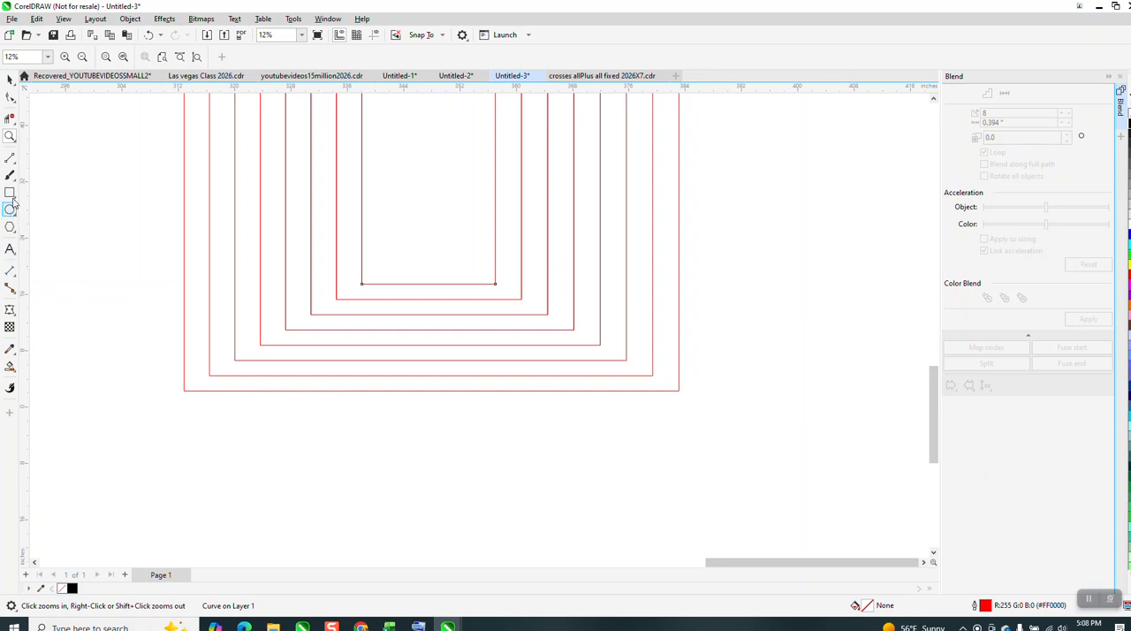
pyautogui.click(15, 275)
pyautogui.click(62, 283)
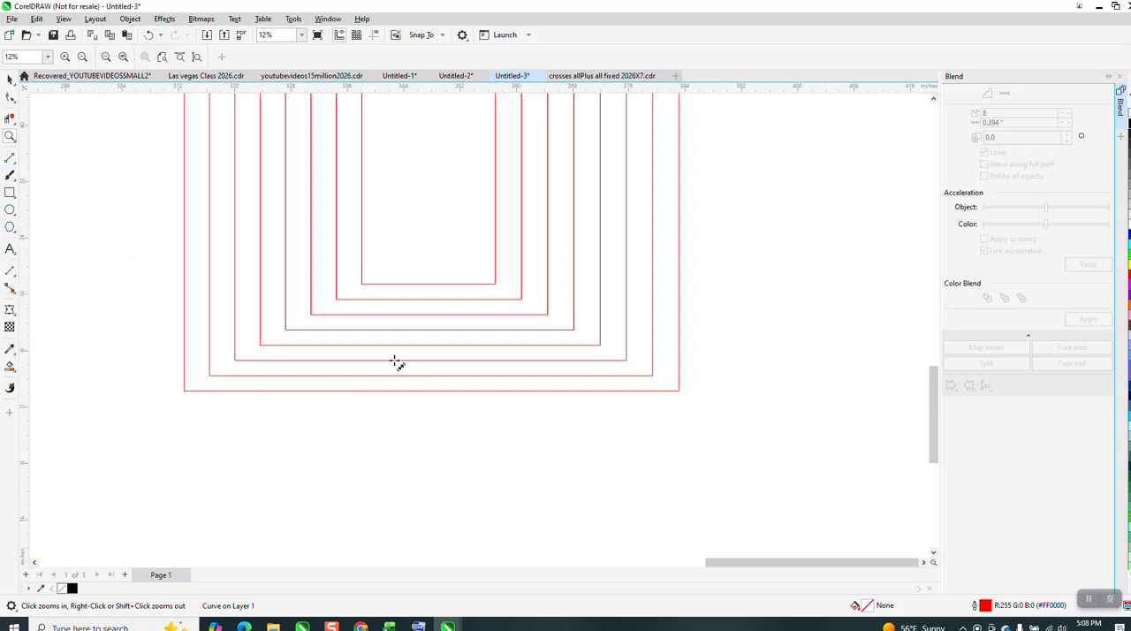
pyautogui.click(428, 285)
pyautogui.moveTo(428, 299)
pyautogui.mouseDown()
pyautogui.moveTo(428, 285)
pyautogui.moveTo(489, 319)
pyautogui.mouseUp()
pyautogui.click(12, 138)
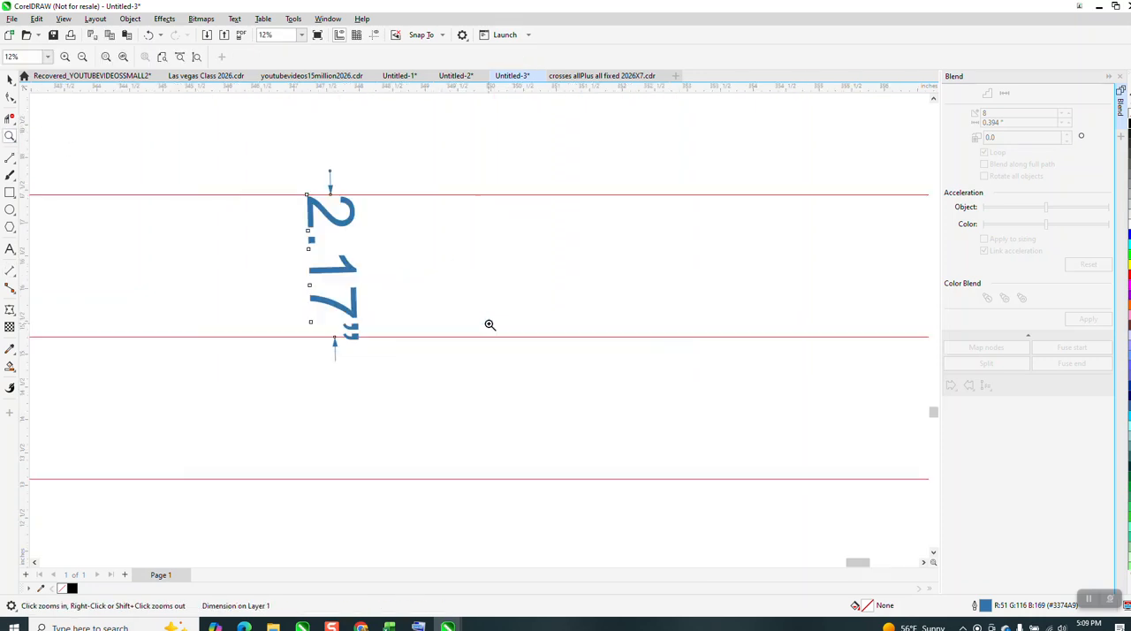
# Delete the vertical dimension between the two innermost bottom lines of the red archway.
pyautogui.scroll(-2, 478, 322)
pyautogui.click(10, 81)
pyautogui.scroll(-4, 350, 341)
pyautogui.scroll(-3, 348, 391)
pyautogui.click(369, 373)
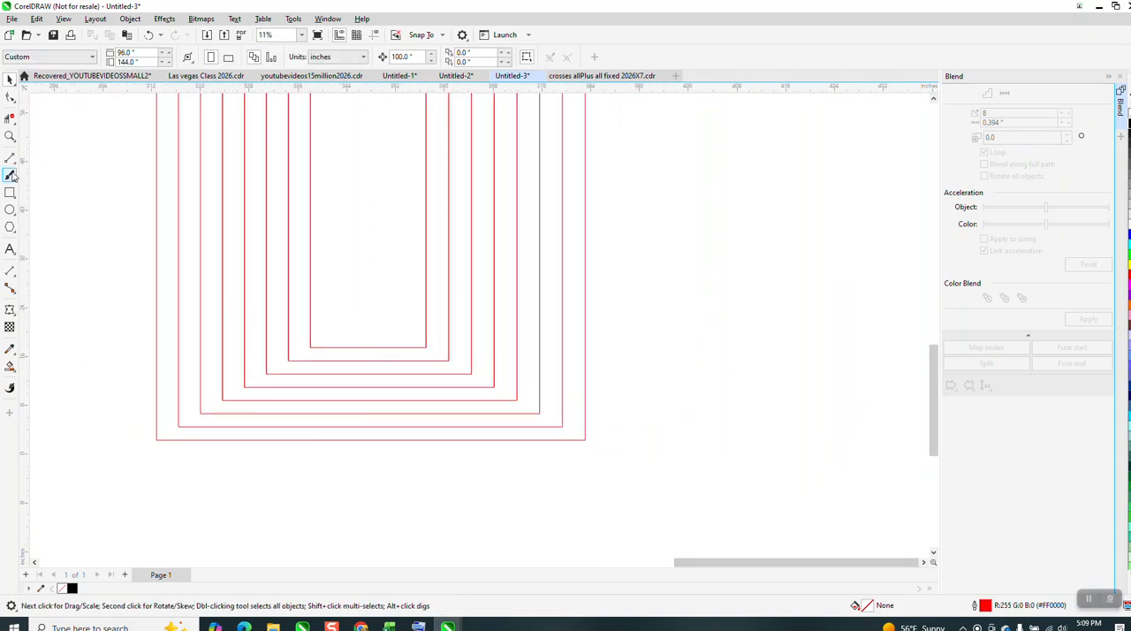
# Examine the lower part of the reference photo and compare it with the red archway's bottom lines and legs.
pyautogui.scroll(-2, 150, 283)
pyautogui.scroll(-5, 378, 355)
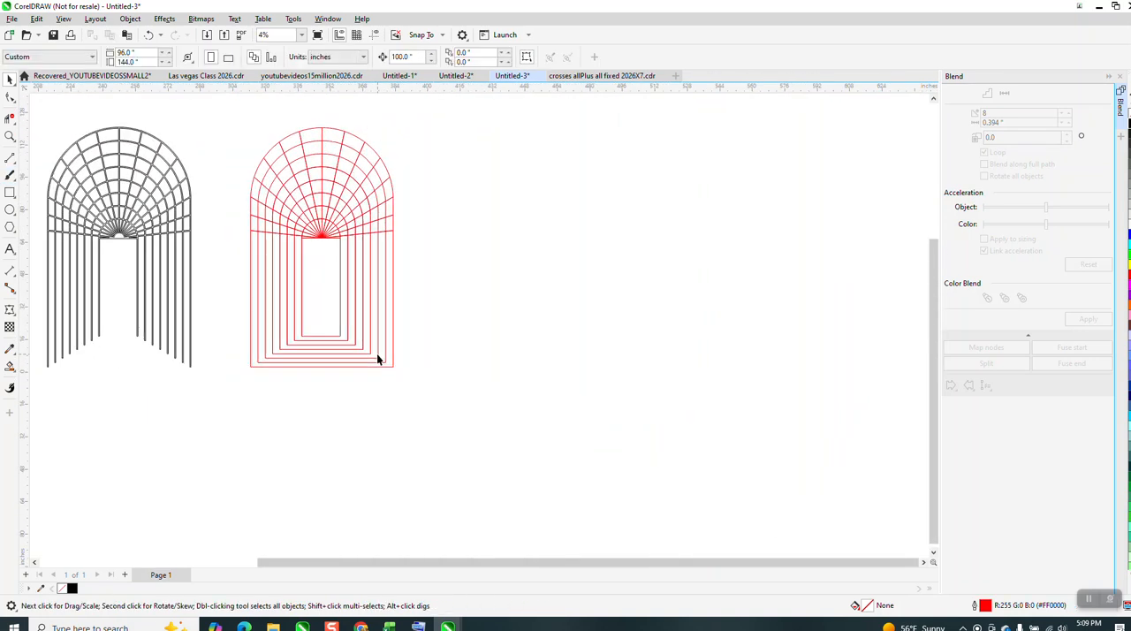
pyautogui.scroll(-1, 379, 360)
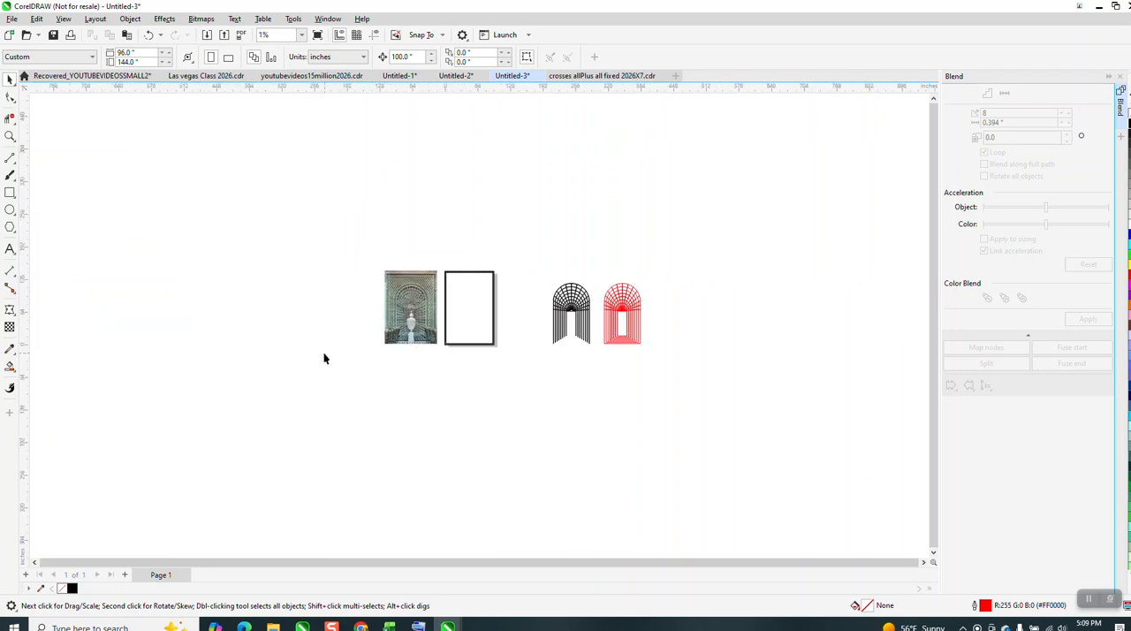
pyautogui.click(10, 135)
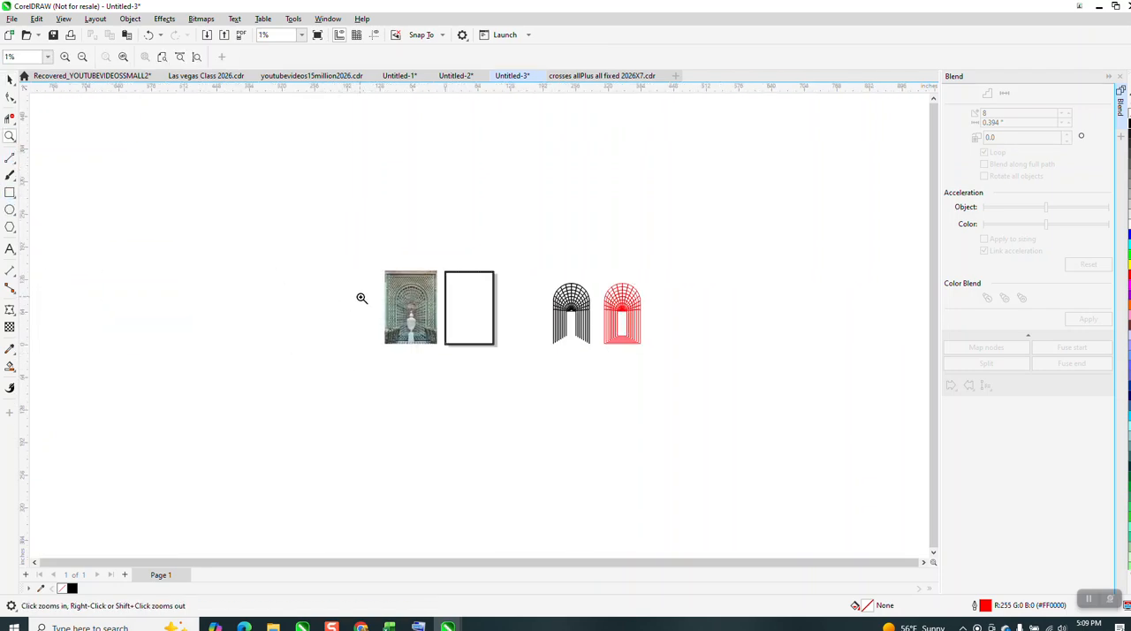
pyautogui.moveTo(360, 298); pyautogui.dragTo(486, 376)
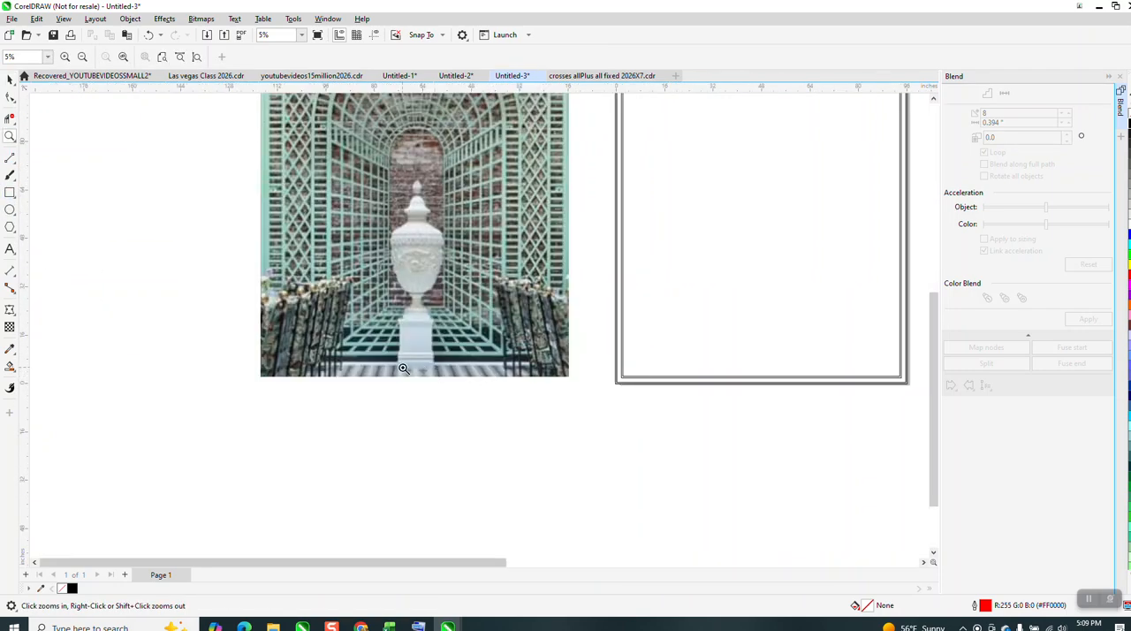
pyautogui.scroll(-5, 403, 367)
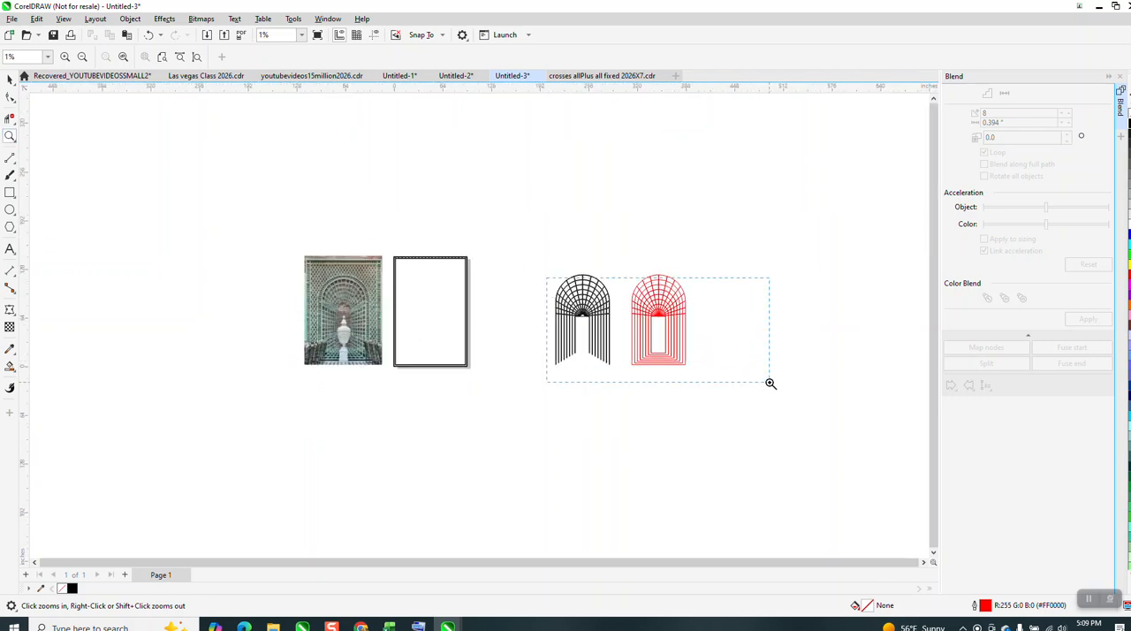
pyautogui.moveTo(770, 382); pyautogui.dragTo(754, 383)
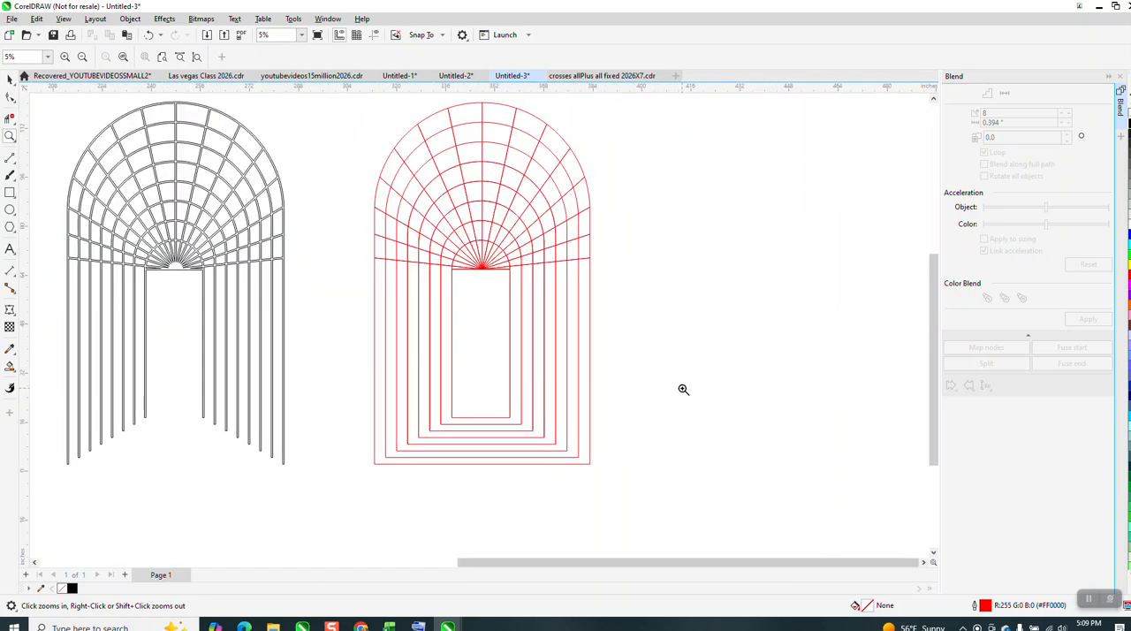
# Draw a horizontal two-point line about 99 inches long and snap its centre to the middle of the innermost bottom line.
pyautogui.click(9, 158)
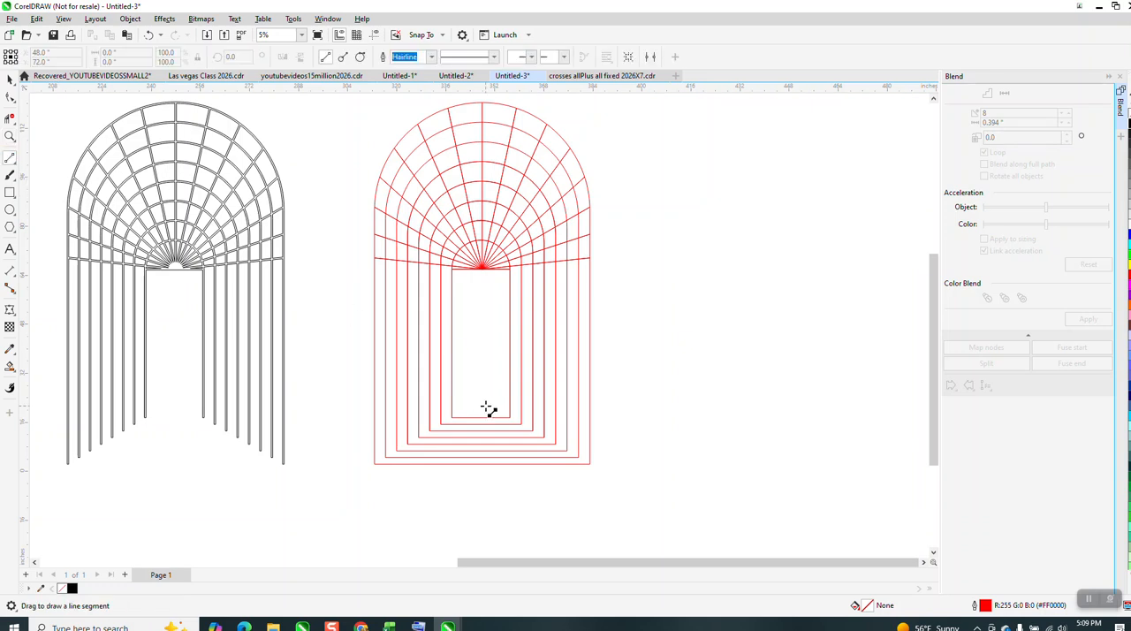
pyautogui.moveTo(724, 399); pyautogui.dragTo(414, 398)
pyautogui.press('space')
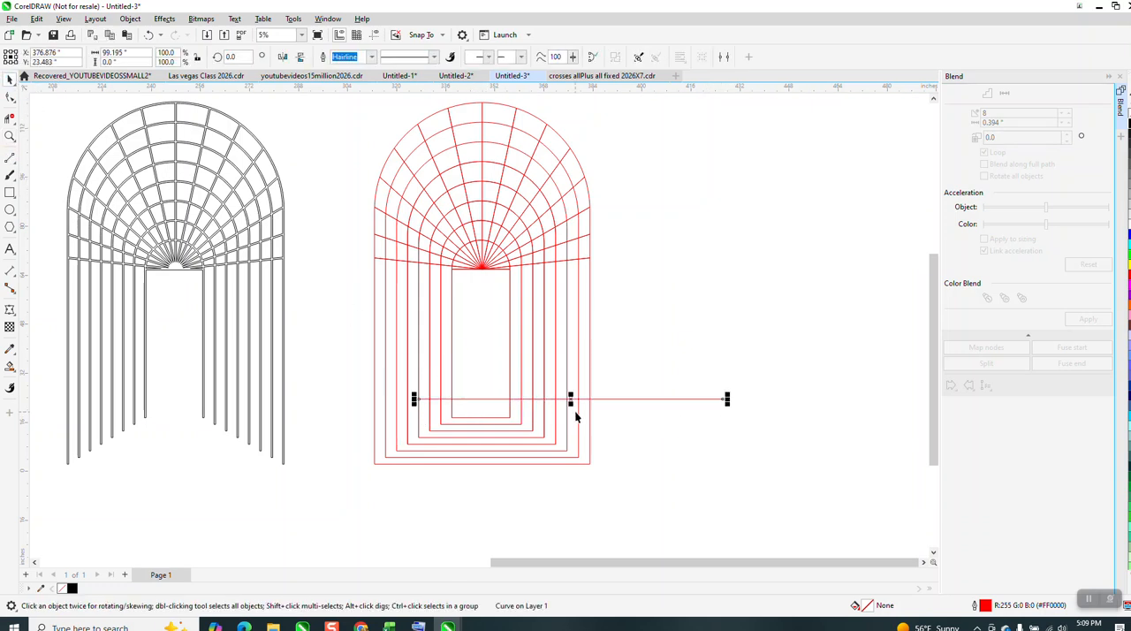
pyautogui.moveTo(571, 400); pyautogui.dragTo(485, 417)
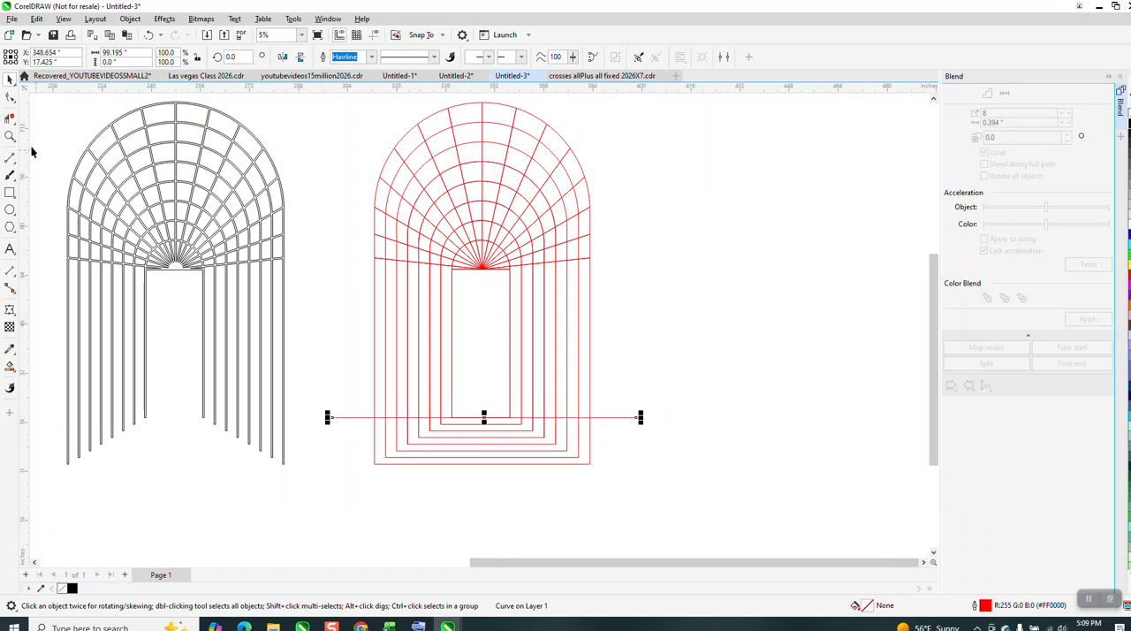
# Trim off both ends of the horizontal line that stick out beyond the outermost legs.
pyautogui.click(9, 119)
pyautogui.click(348, 417)
pyautogui.click(614, 416)
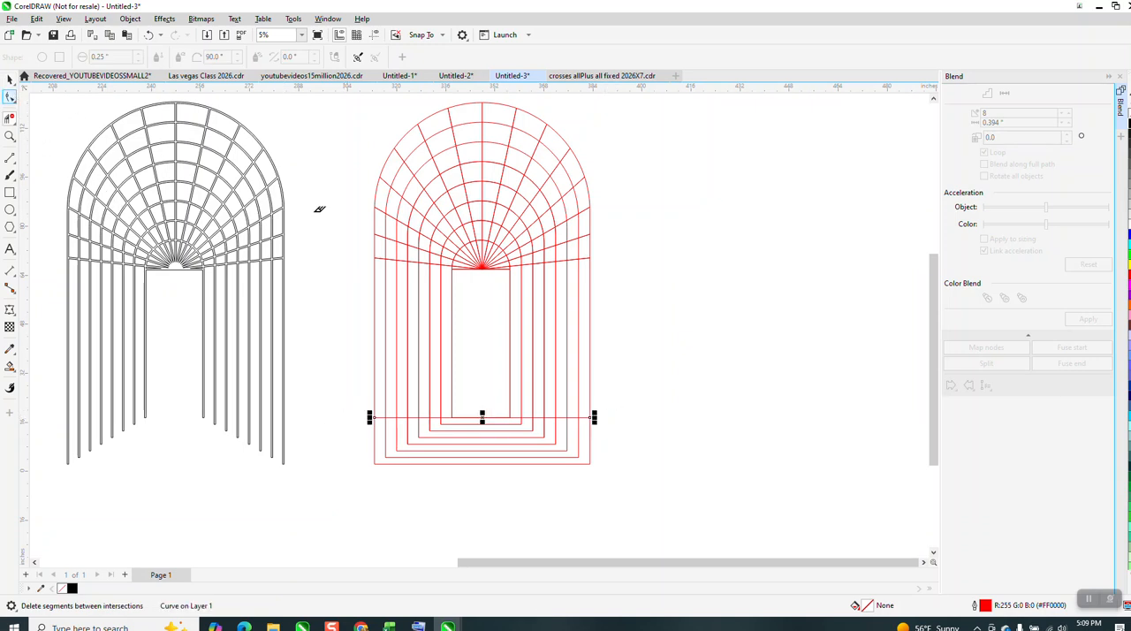
pyautogui.click(10, 78)
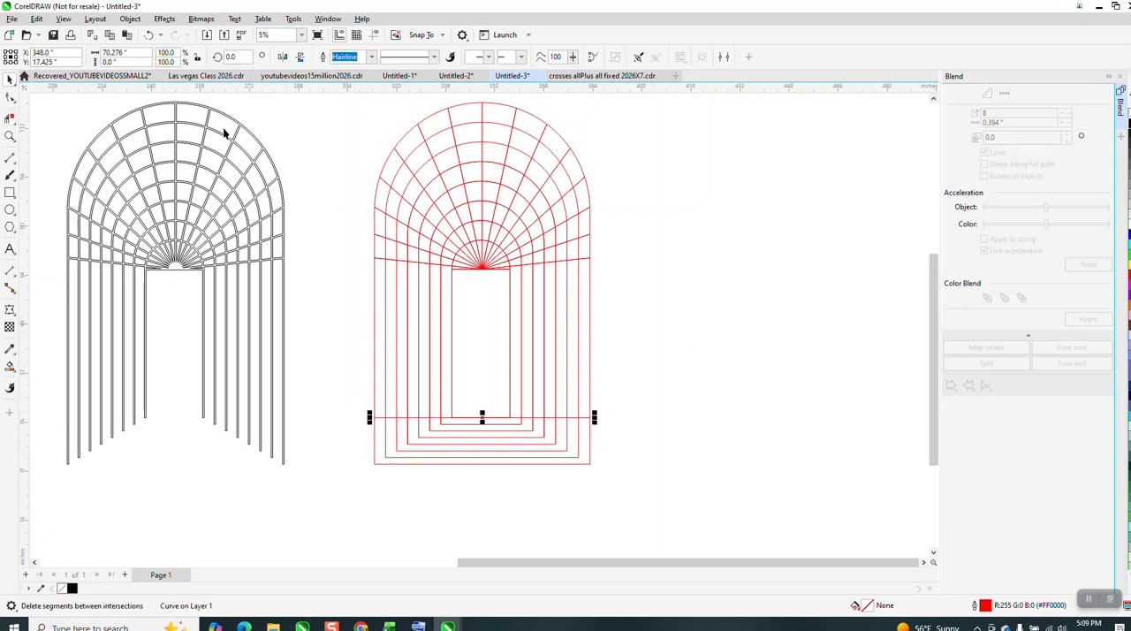
pyautogui.click(287, 130)
# Set the nudge distance to 2.17 inches, try a copy of the horizontal line that far above, and delete it.
pyautogui.click(402, 57)
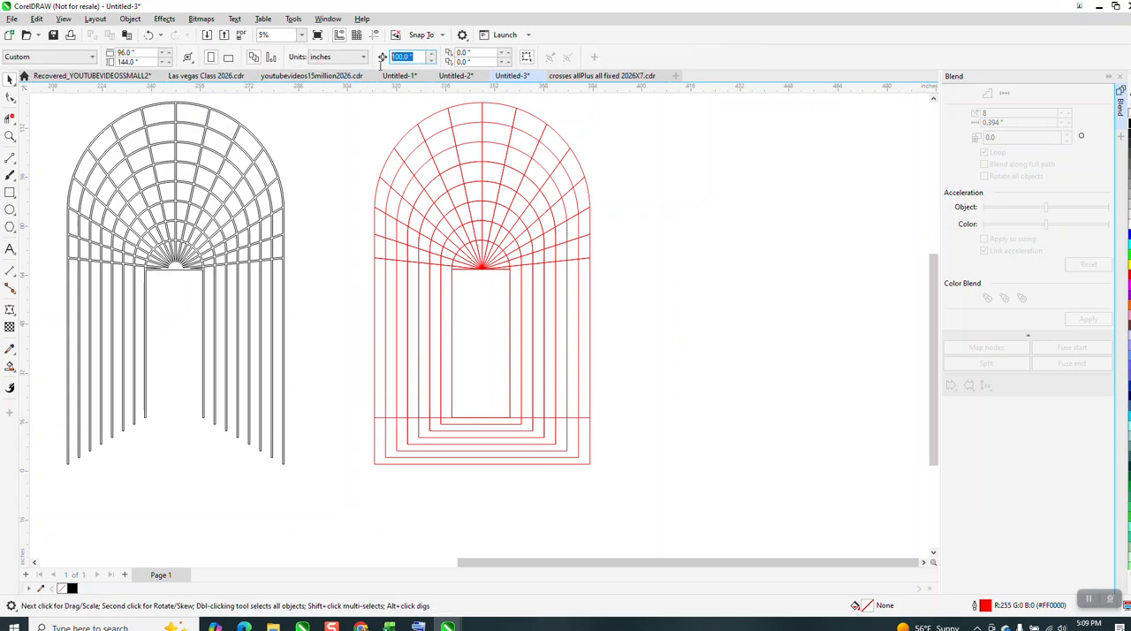
pyautogui.write('2.17')
pyautogui.click(582, 418)
pyautogui.press('KP_Add')
pyautogui.press('Up')
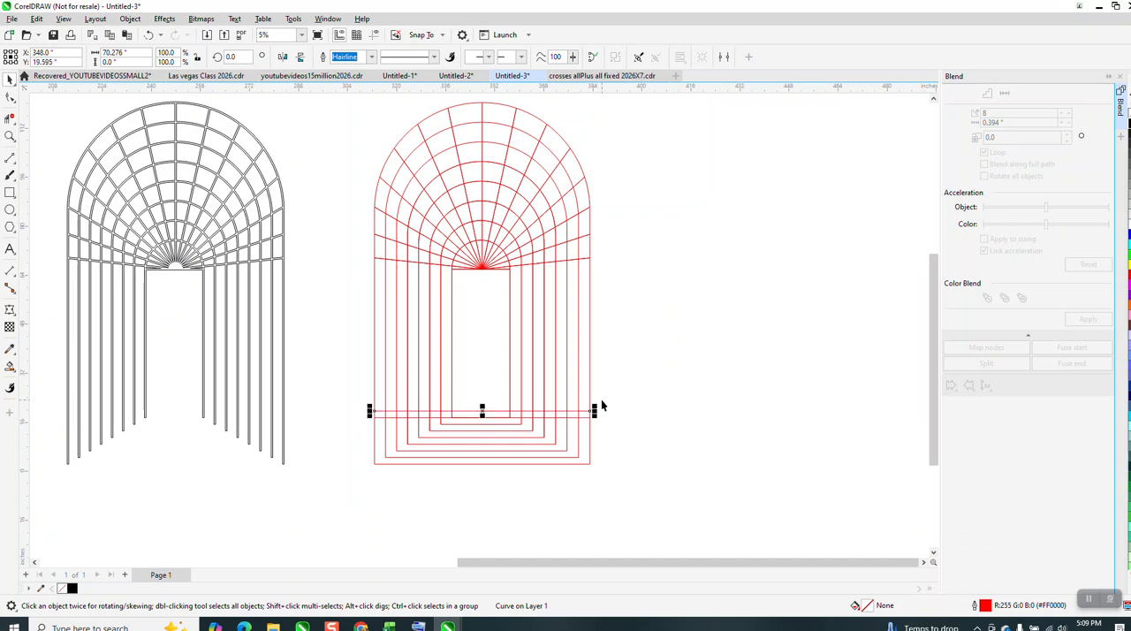
pyautogui.press('Delete')
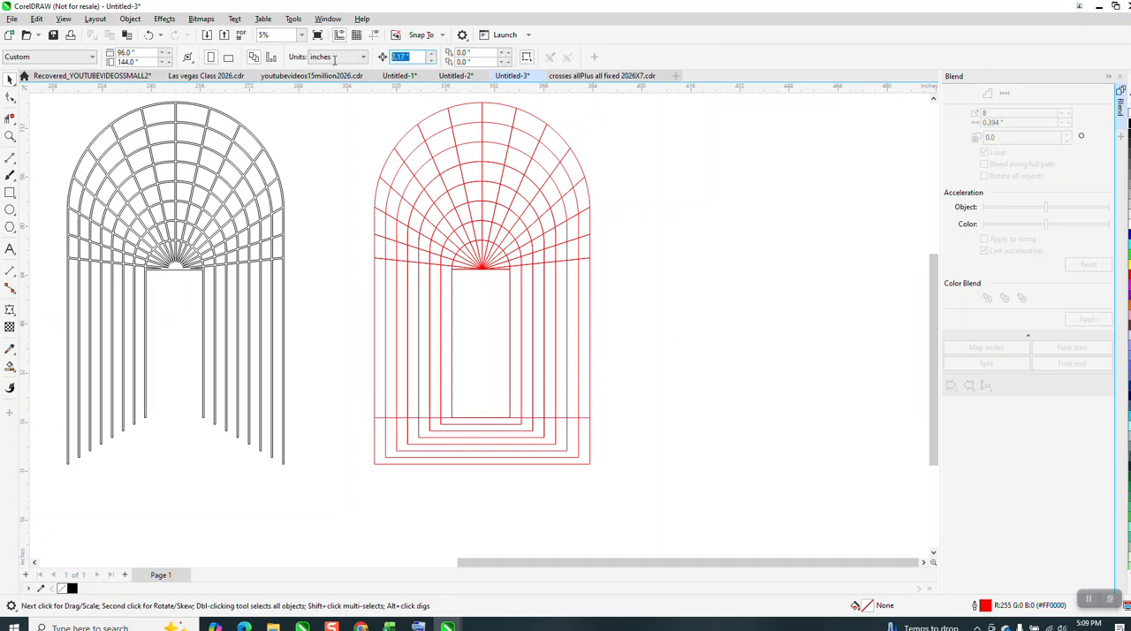
# Set the nudge distance to 5 inches and repeat copies of the horizontal line upward at that spacing until nine fill the leg area.
pyautogui.write('5')
pyautogui.press('Return')
pyautogui.click(584, 416)
pyautogui.press('Up')
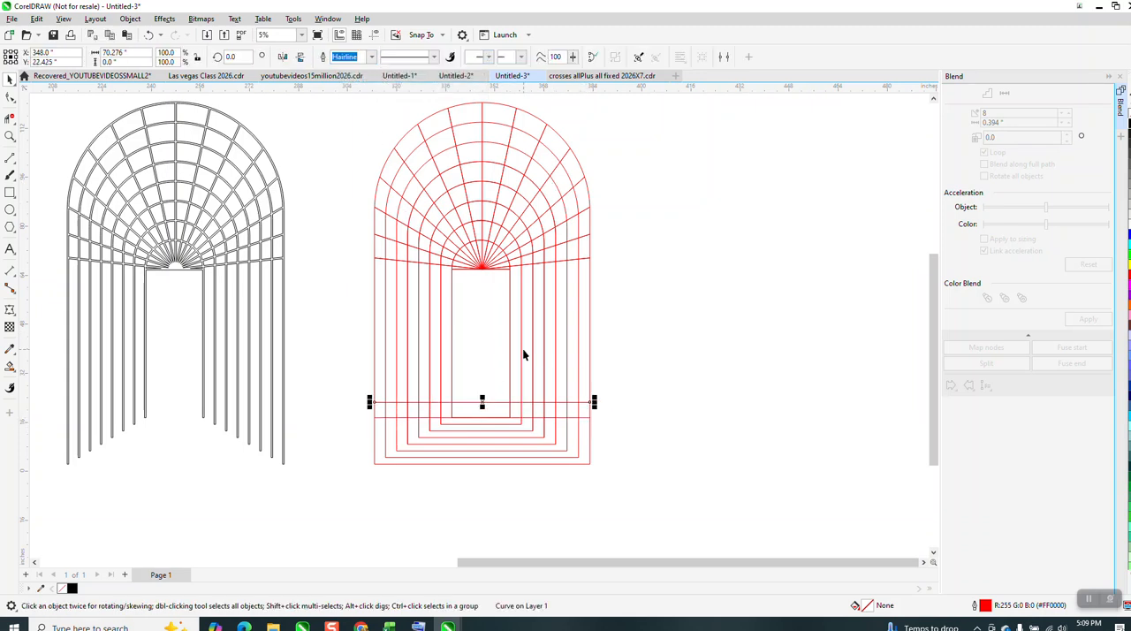
pyautogui.hotkey('ctrl', 'd')
pyautogui.hotkey('ctrl', 'd')
pyautogui.hotkey('ctrl', 'd')
pyautogui.hotkey('ctrl', 'd')
pyautogui.hotkey('ctrl', 'd')
pyautogui.hotkey('ctrl', 'd')
pyautogui.hotkey('ctrl', 'd')
pyautogui.hotkey('ctrl', 'd')
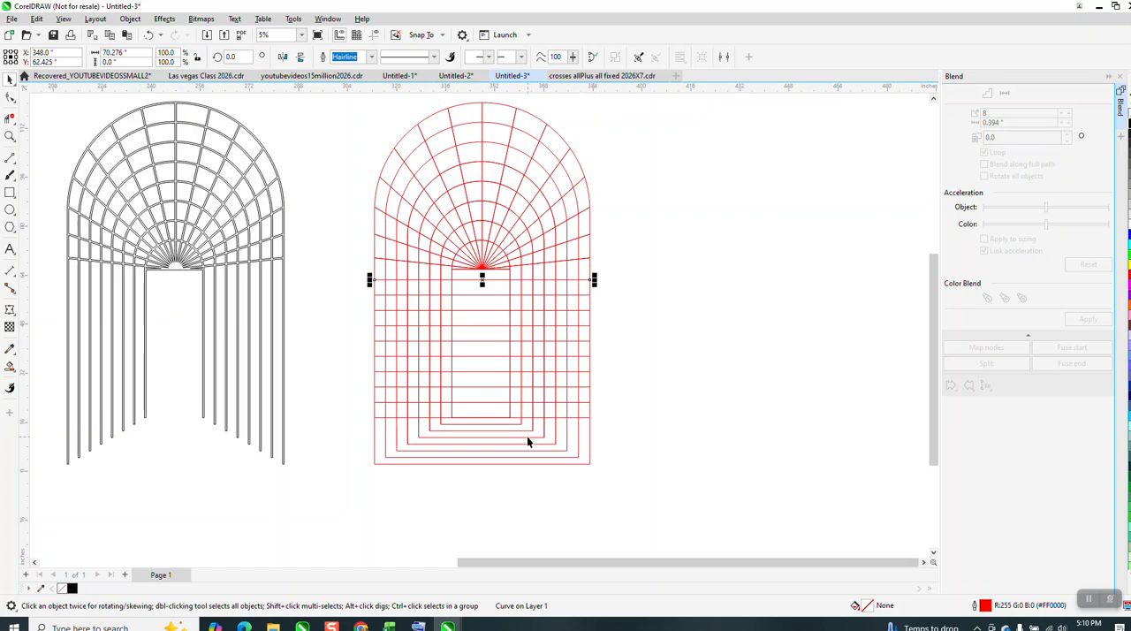
# Draw two diagonal two-point lines joining the innermost bottom corners to the outermost bottom corners on both sides.
pyautogui.click(12, 160)
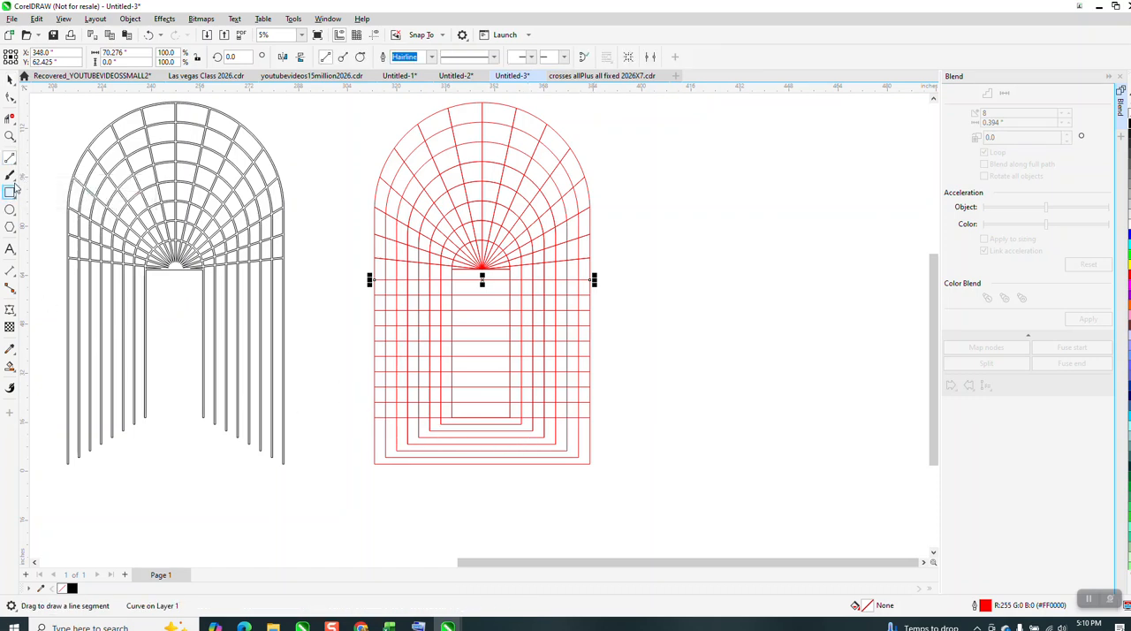
pyautogui.click(10, 136)
pyautogui.moveTo(332, 371); pyautogui.dragTo(724, 530)
pyautogui.click(17, 166)
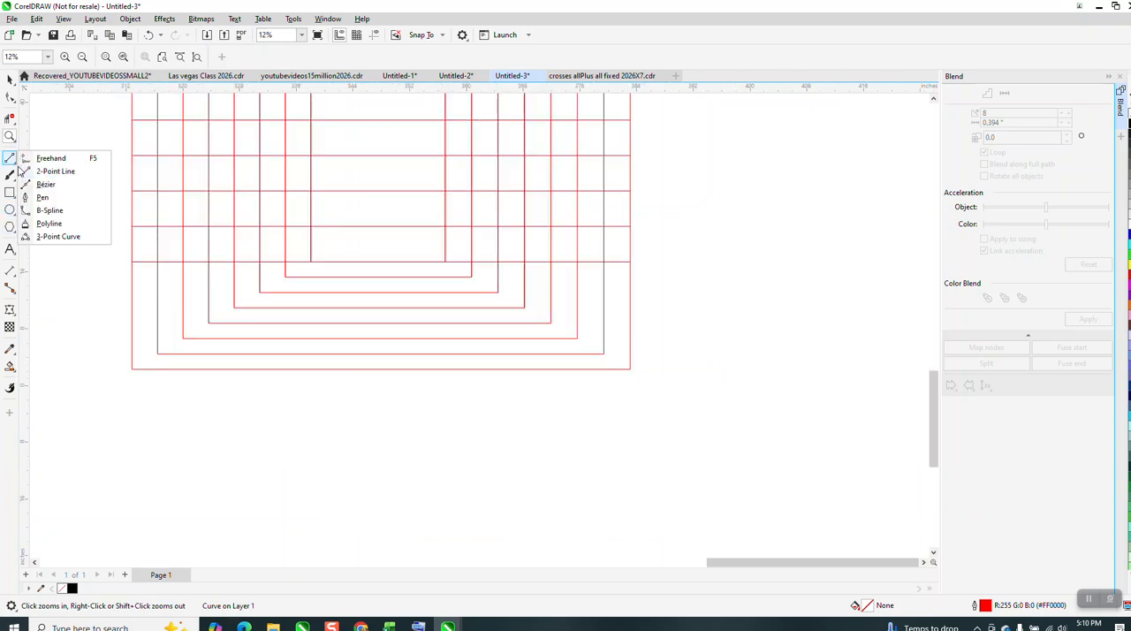
pyautogui.click(64, 170)
pyautogui.moveTo(311, 261)
pyautogui.mouseDown()
pyautogui.moveTo(182, 328)
pyautogui.moveTo(132, 368)
pyautogui.mouseUp()
pyautogui.moveTo(445, 261); pyautogui.dragTo(630, 369)
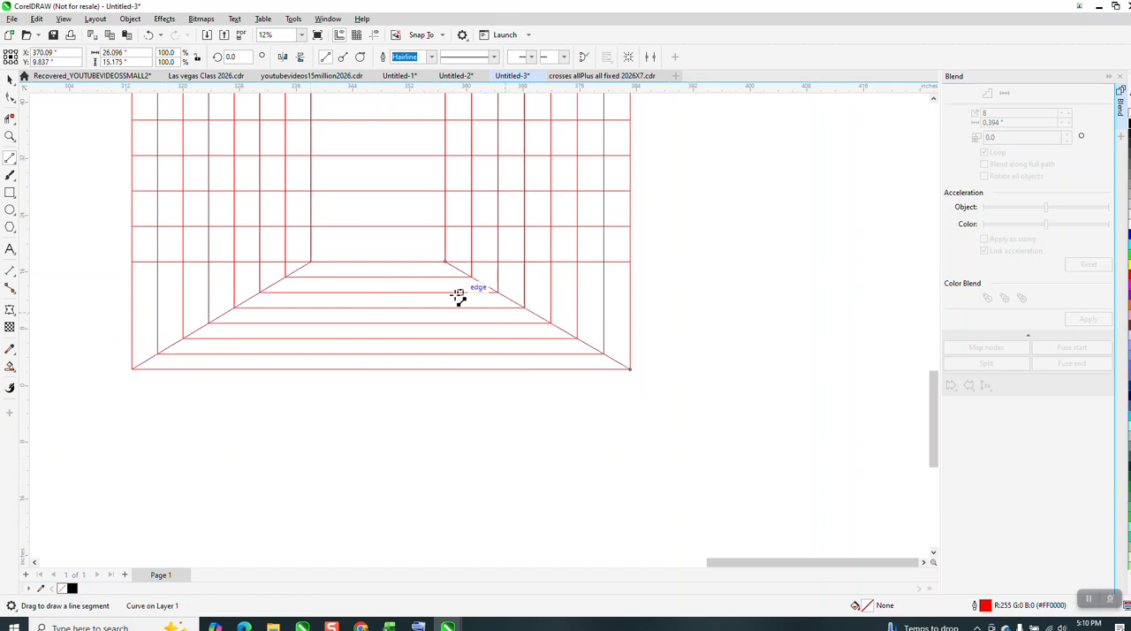
# Try to delete the crossbar segments inside the central opening with virtual segment delete, and undo the deletion.
pyautogui.scroll(-1, 459, 340)
pyautogui.scroll(-1, 411, 332)
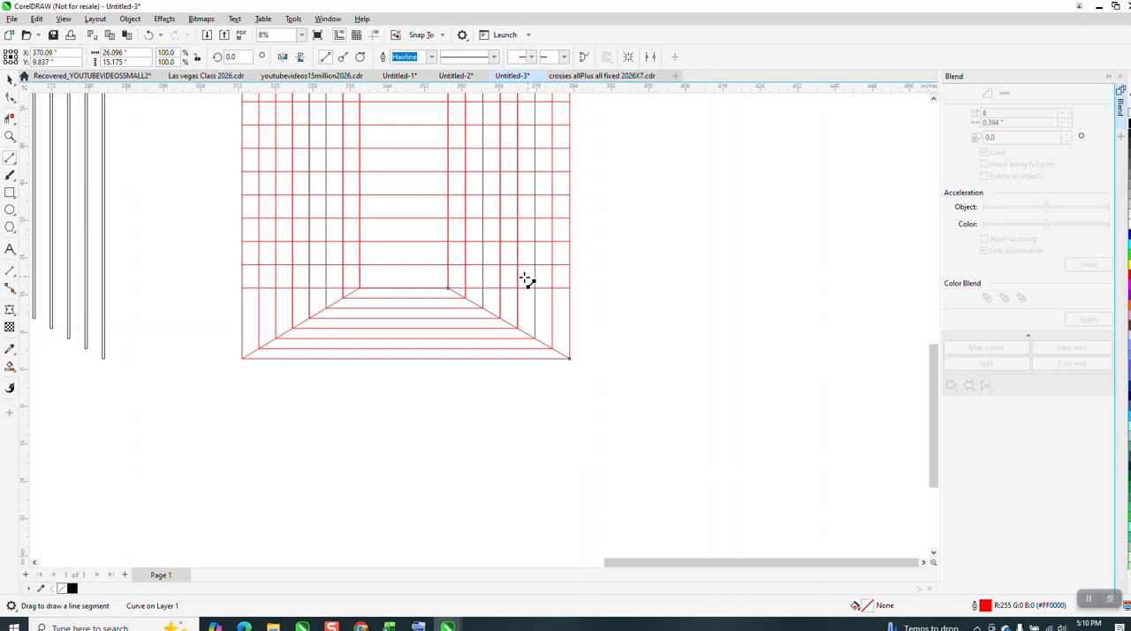
pyautogui.scroll(-3, 391, 305)
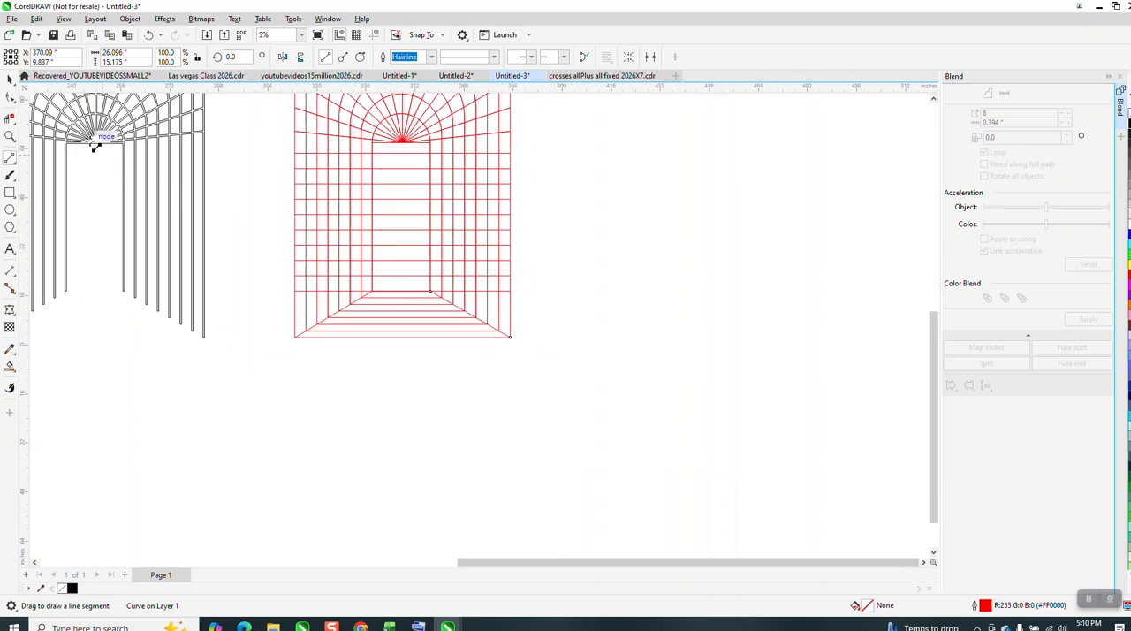
pyautogui.click(10, 118)
pyautogui.moveTo(399, 147); pyautogui.dragTo(406, 282)
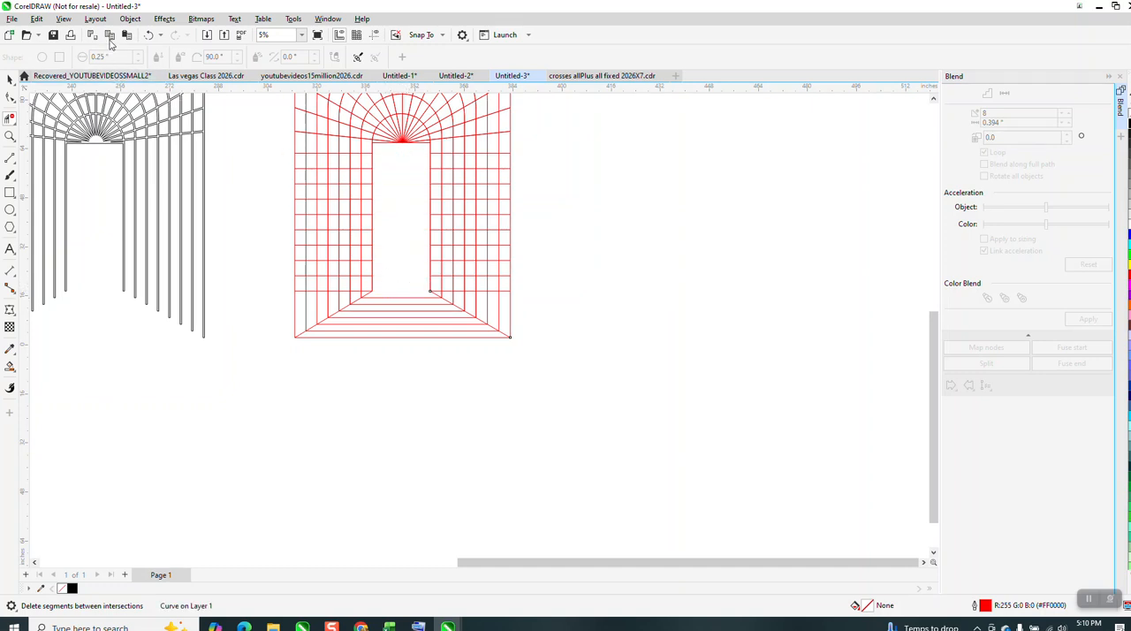
pyautogui.click(148, 36)
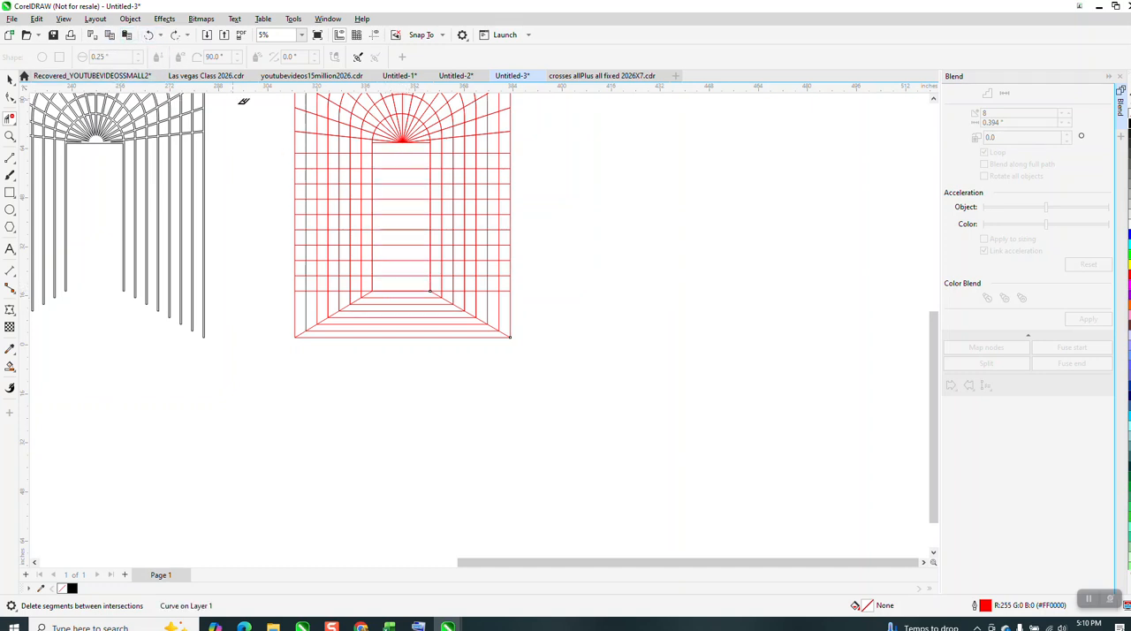
# Delete the crossbar segments inside the central opening, keeping the innermost bottom line.
pyautogui.click(403, 267)
pyautogui.moveTo(402, 265); pyautogui.dragTo(403, 152)
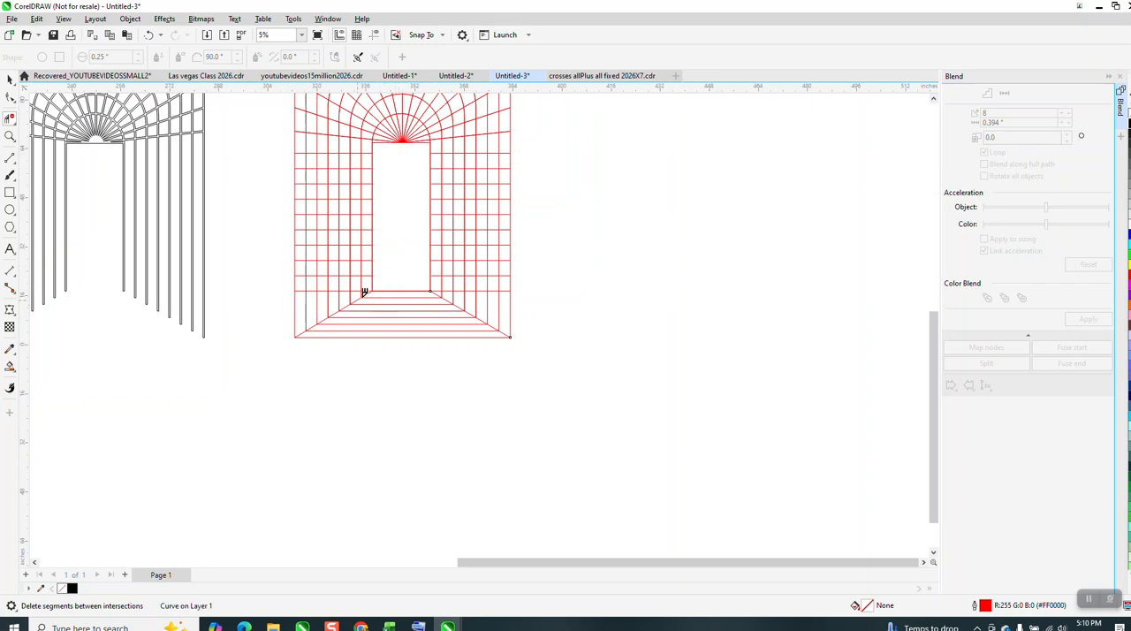
pyautogui.scroll(-1, 294, 287)
pyautogui.click(10, 79)
# Weld all the lines of the red archway into one curve and set its outline width to 0.5 in.
pyautogui.scroll(-2, 380, 284)
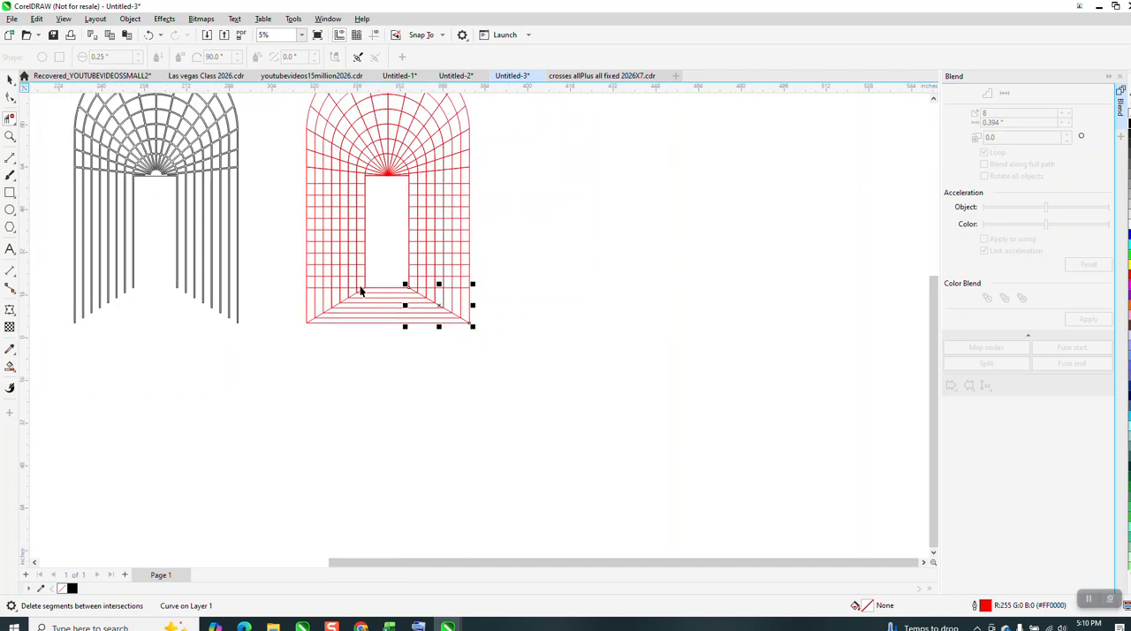
pyautogui.click(429, 155)
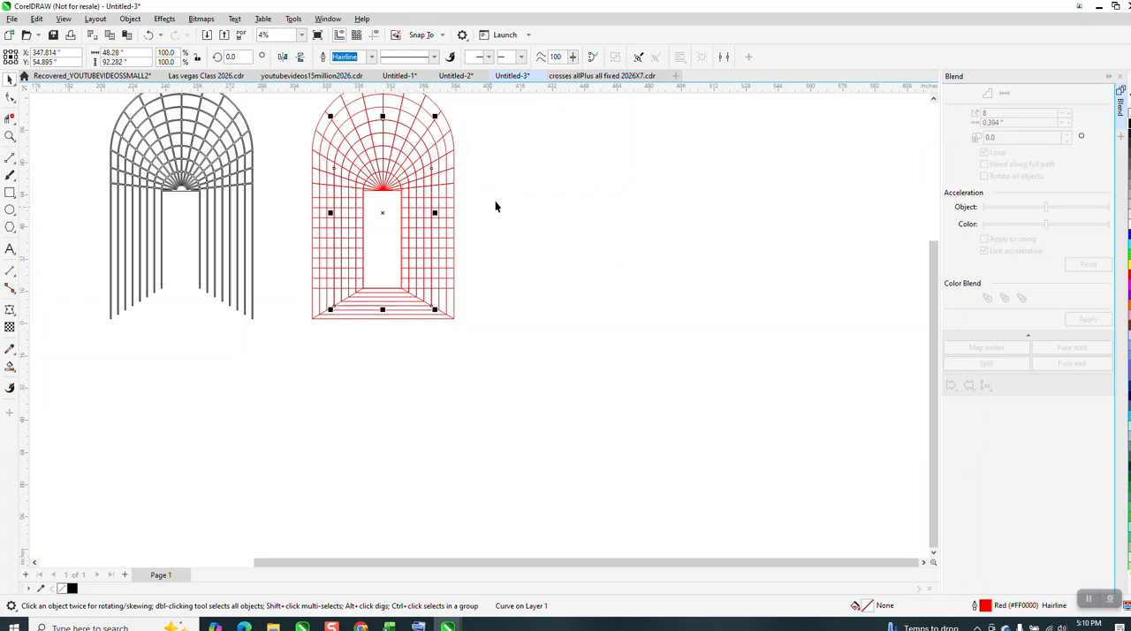
pyautogui.scroll(-1, 484, 212)
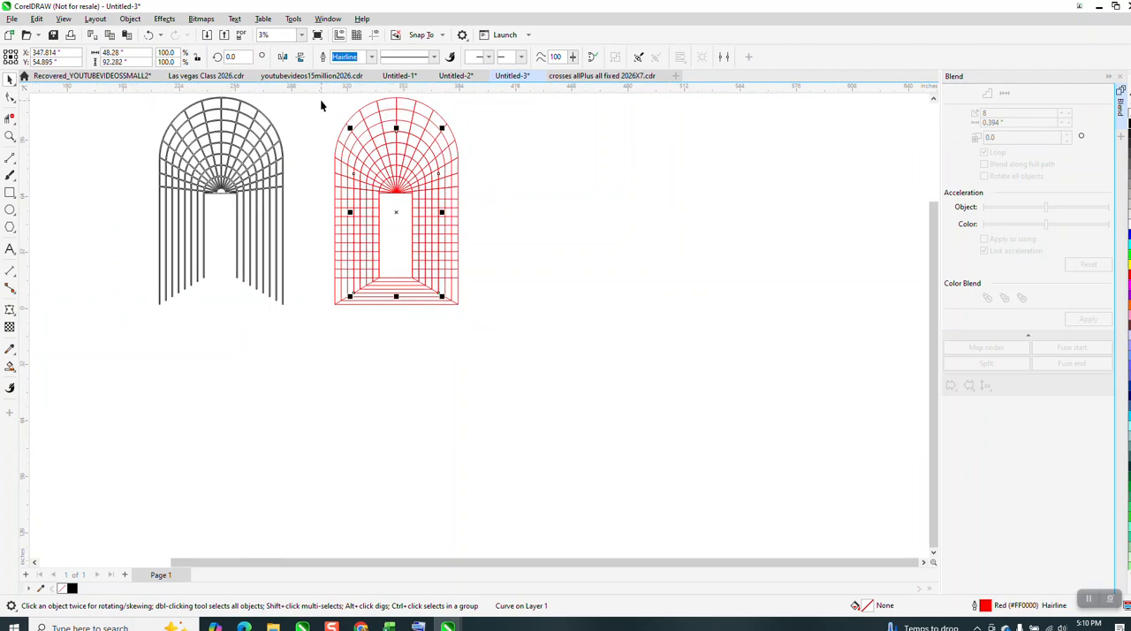
pyautogui.moveTo(319, 101); pyautogui.dragTo(528, 330)
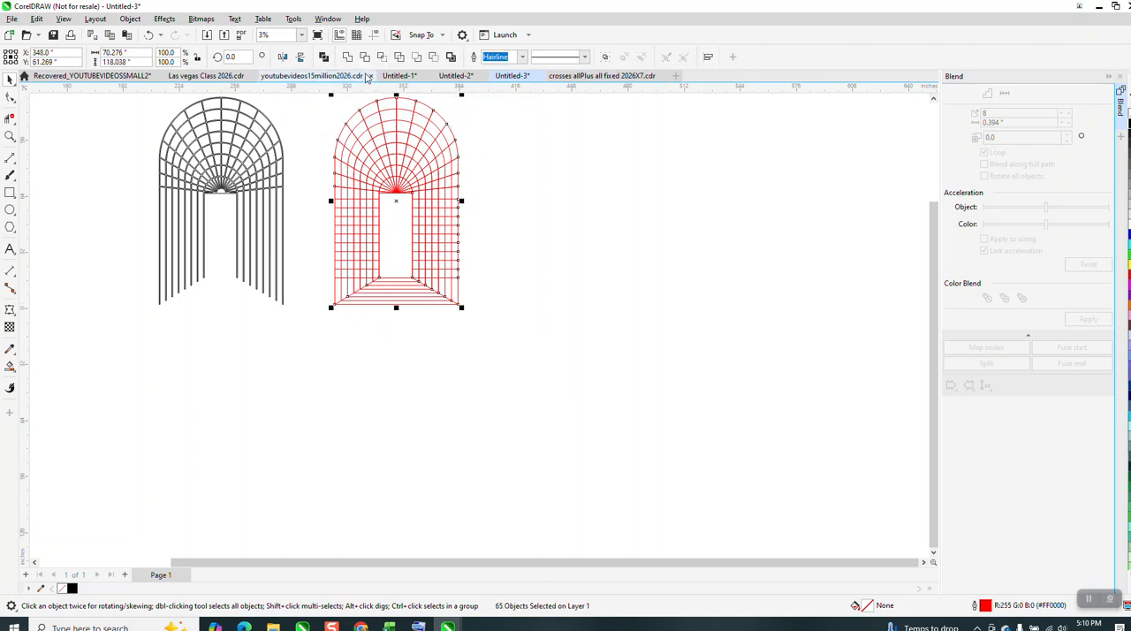
pyautogui.click(347, 58)
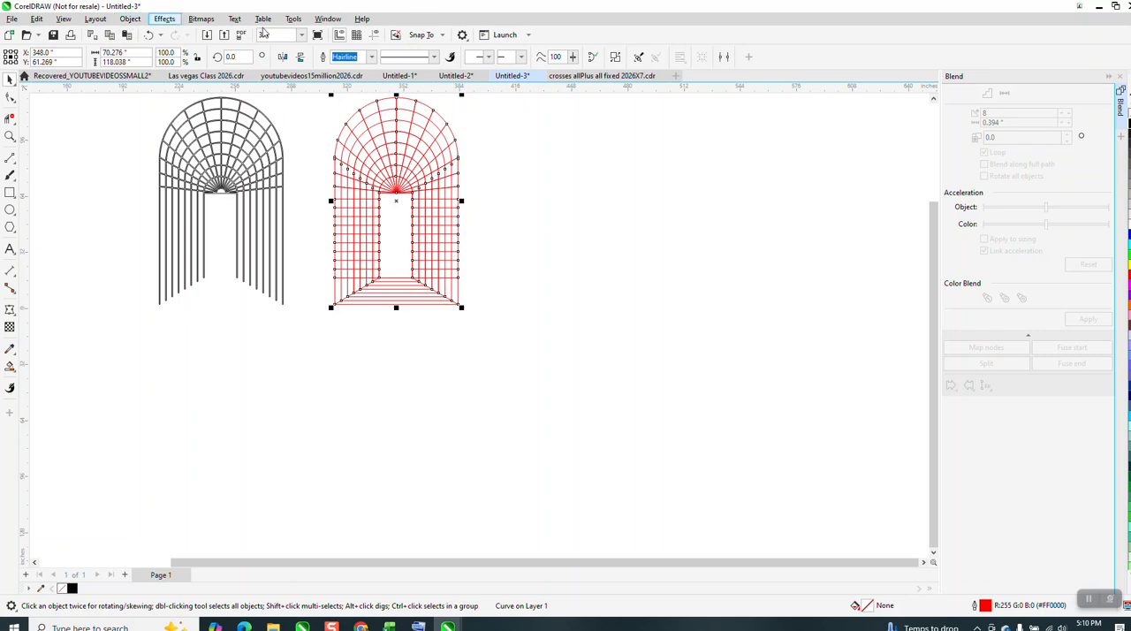
pyautogui.click(372, 59)
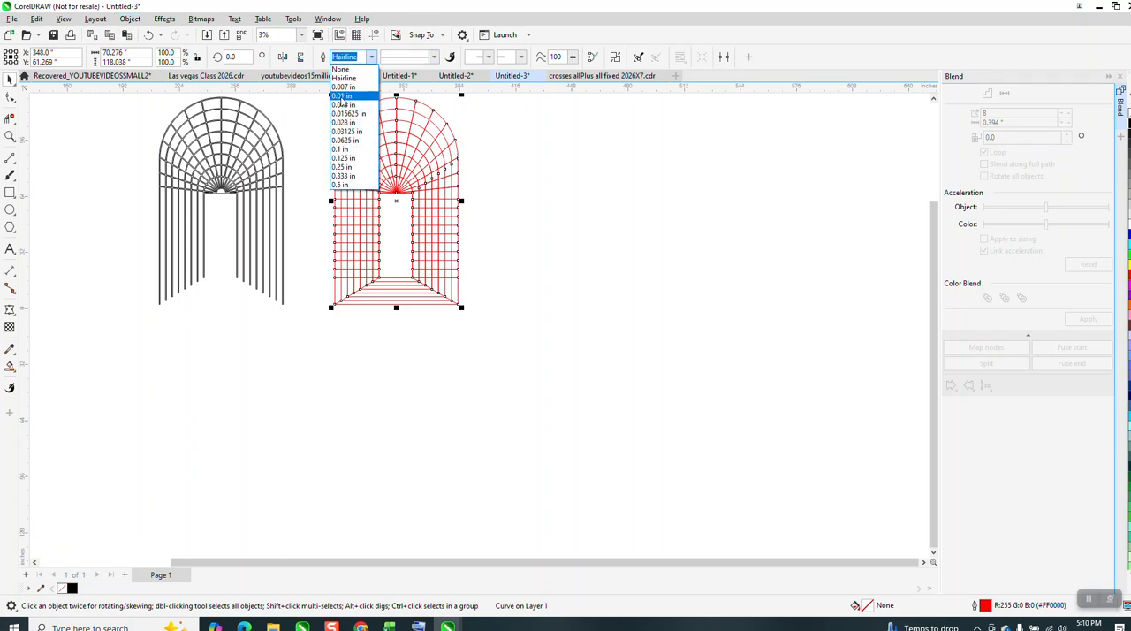
pyautogui.click(335, 182)
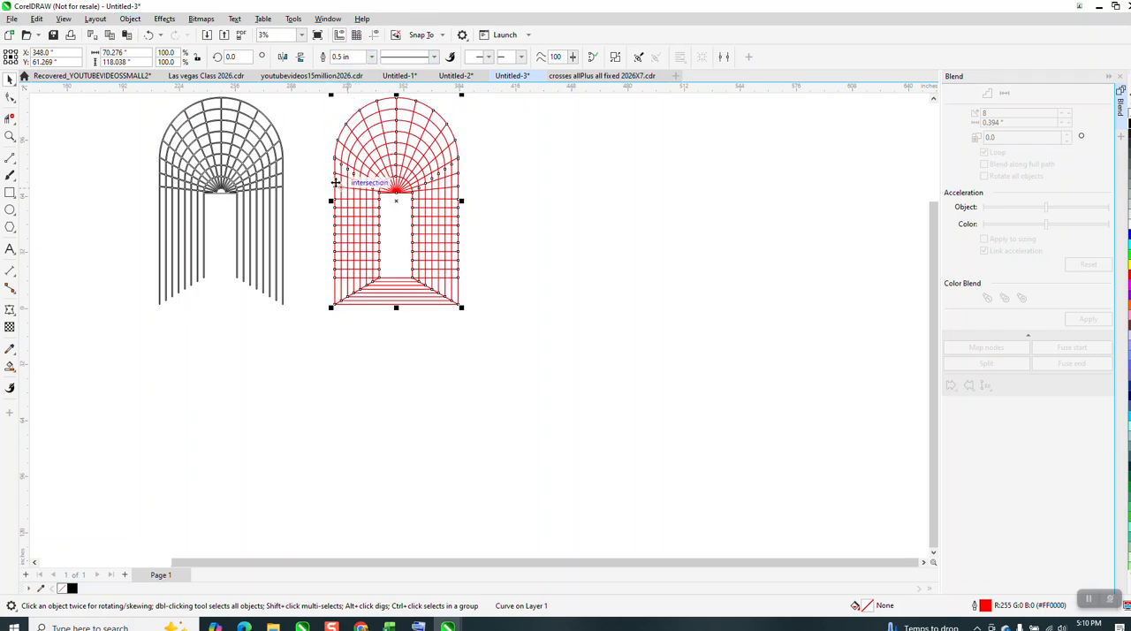
# Convert the archway's outline to an object and give it a black hairline outline with no fill.
pyautogui.click(130, 19)
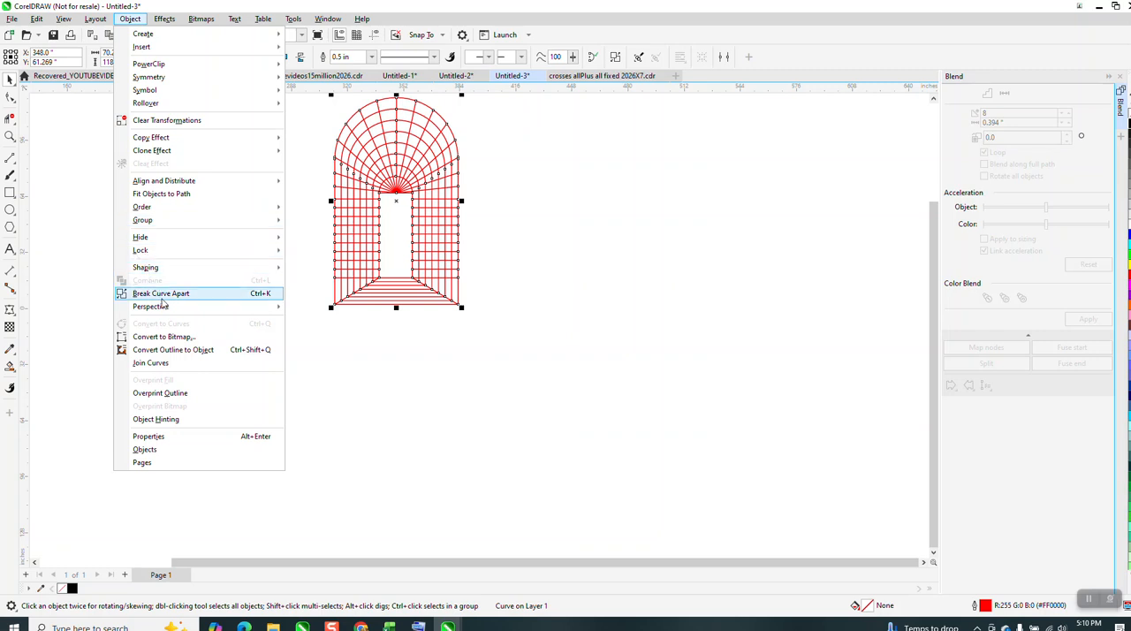
pyautogui.click(178, 349)
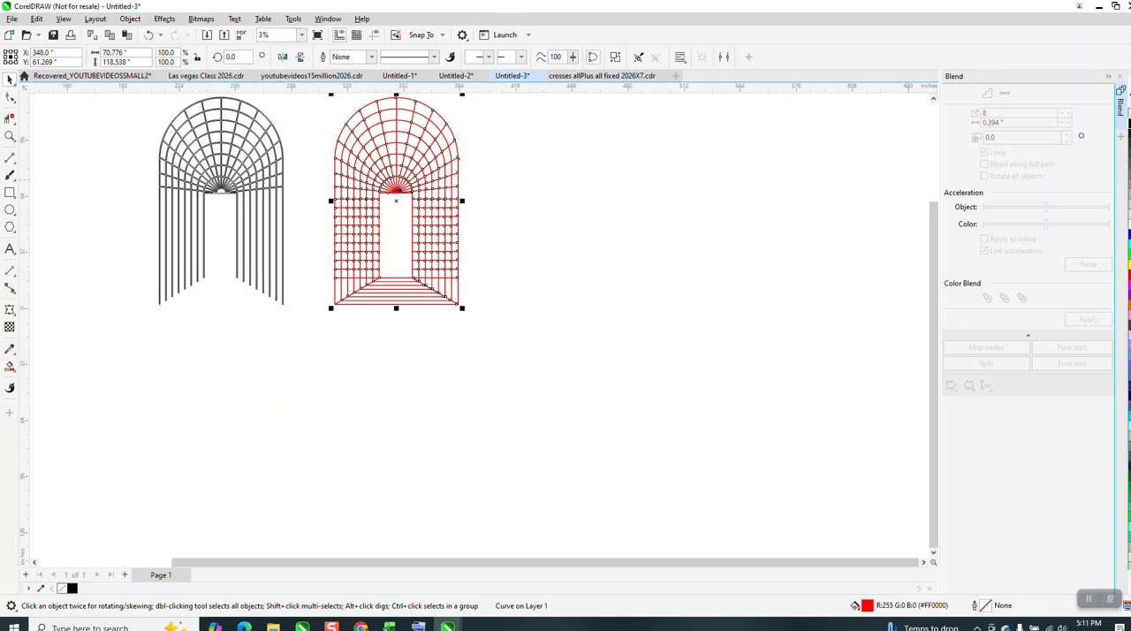
pyautogui.hotkey('ctrl', 'z')
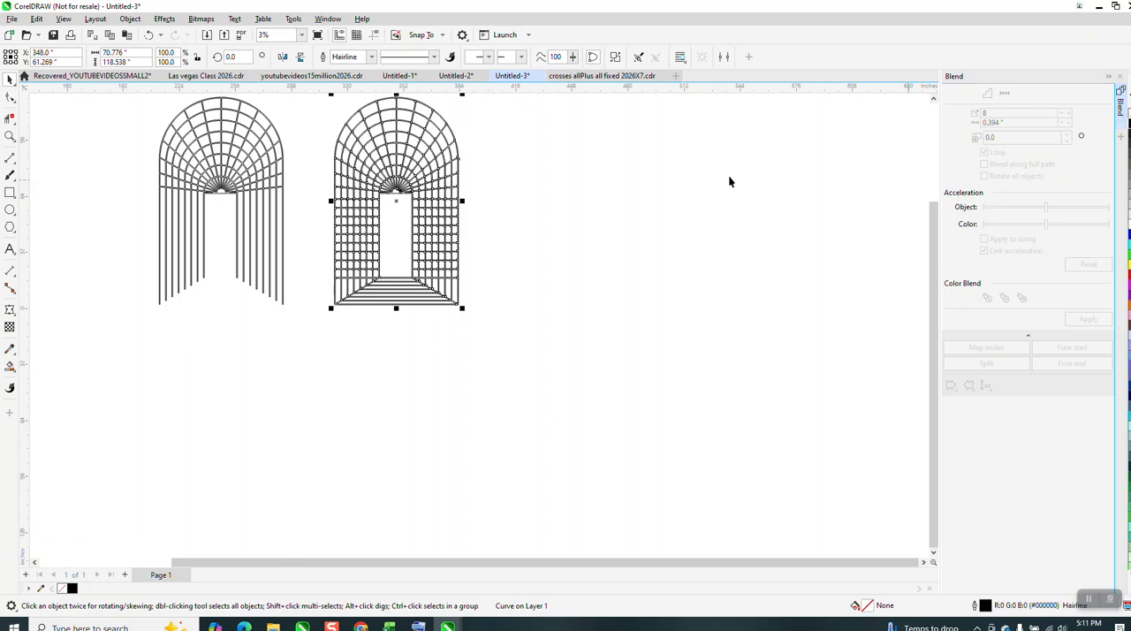
# Compare the outlined archway's side grids and floor lines with the trellis in the reference photo.
pyautogui.click(9, 136)
pyautogui.moveTo(339, 184); pyautogui.dragTo(517, 300)
pyautogui.scroll(-2, 559, 307)
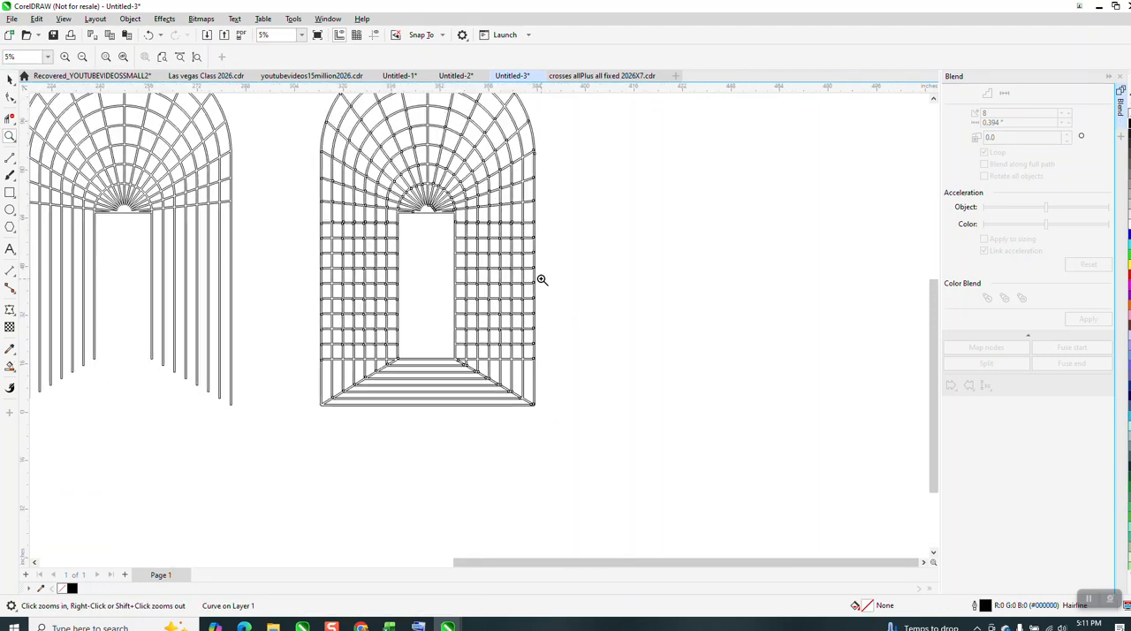
pyautogui.scroll(-1, 541, 280)
pyautogui.scroll(-4, 539, 277)
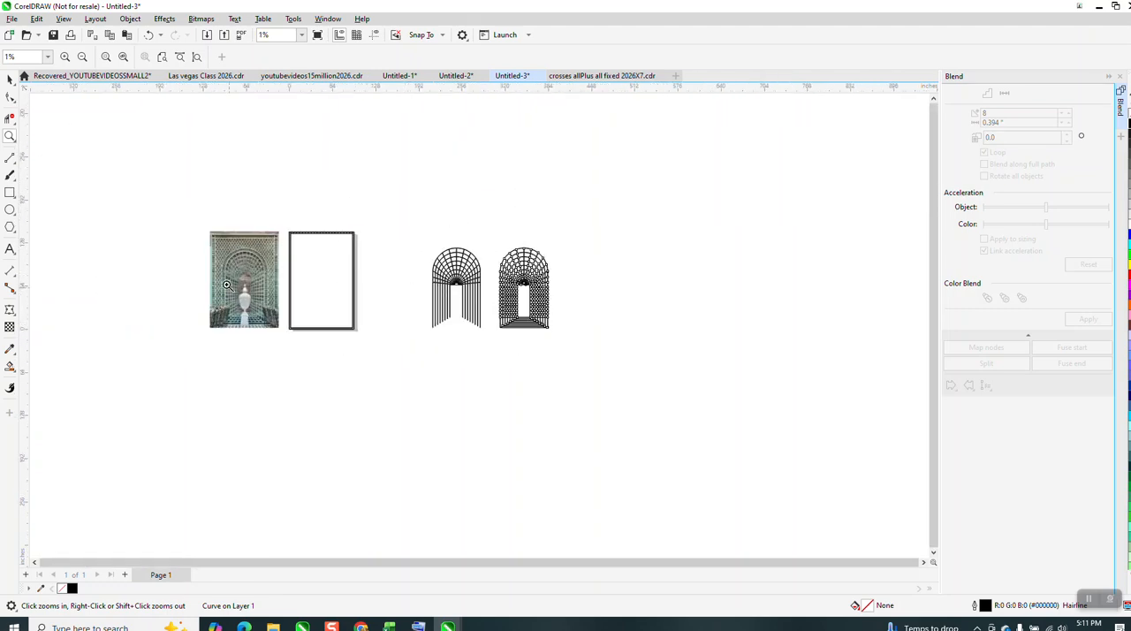
pyautogui.moveTo(297, 315); pyautogui.dragTo(298, 316)
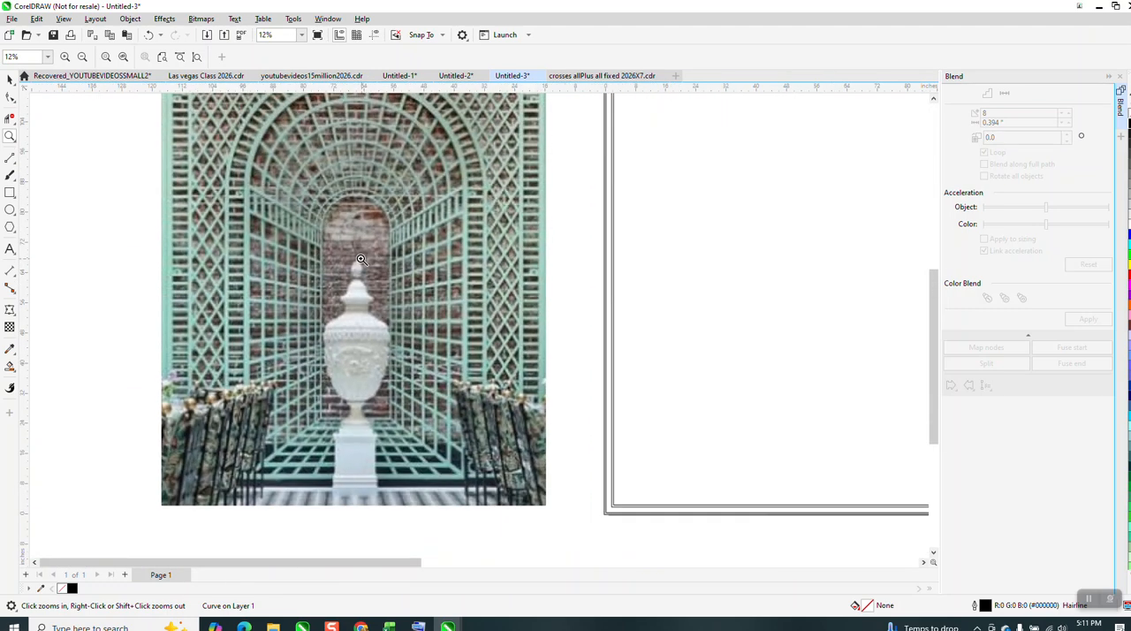
pyautogui.scroll(-3, 359, 258)
pyautogui.scroll(-2, 359, 258)
pyautogui.moveTo(747, 235); pyautogui.dragTo(861, 337)
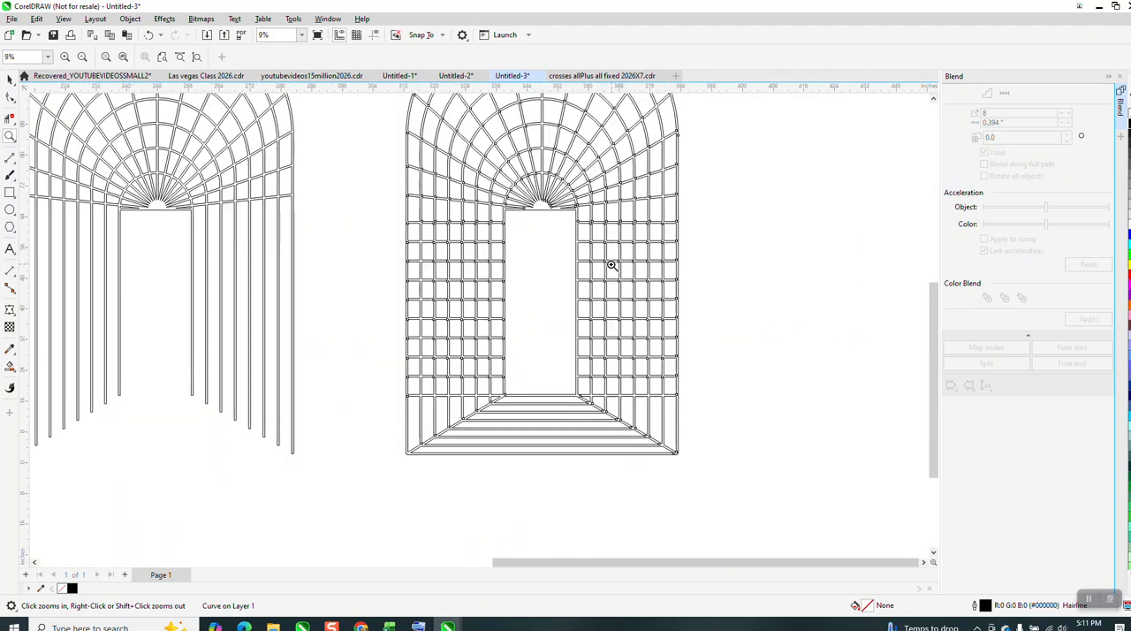
pyautogui.scroll(-4, 611, 265)
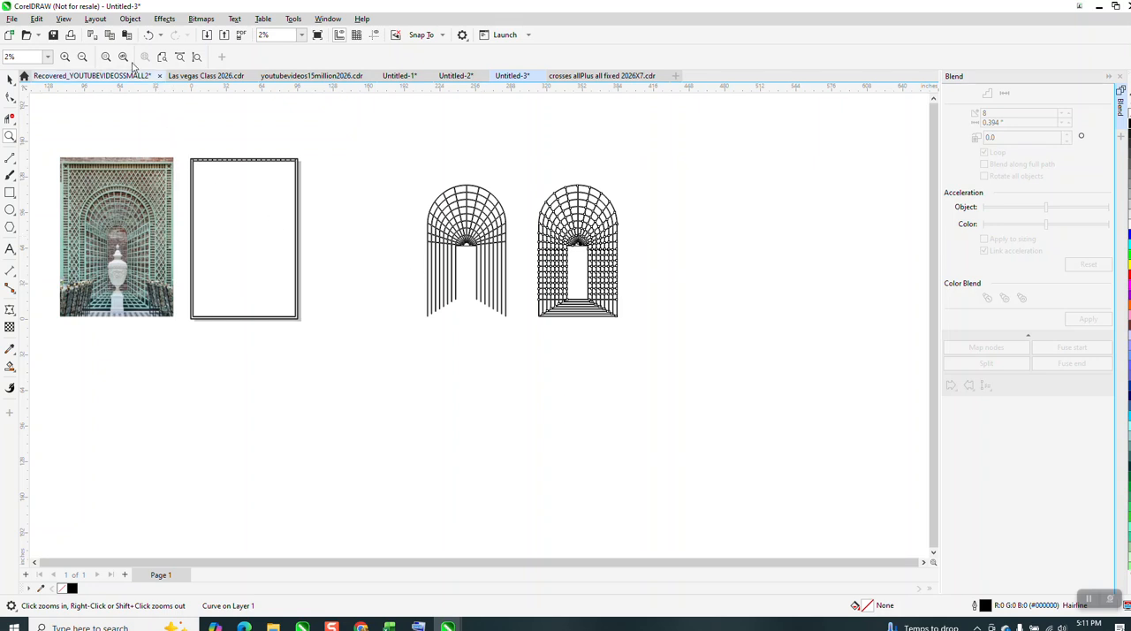
# Undo the archway's outline conversion, weld, segment deletions and diagonal floor lines, going back to the full-width red crossbars.
pyautogui.click(149, 36)
pyautogui.click(148, 36)
pyautogui.click(149, 35)
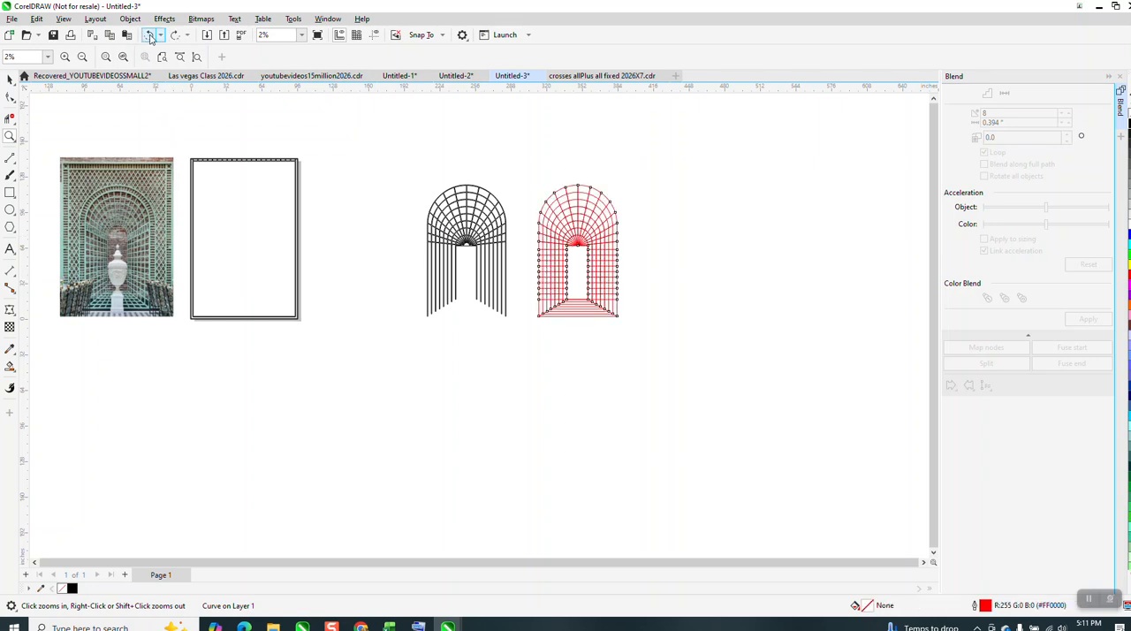
pyautogui.click(150, 38)
pyautogui.click(150, 38)
pyautogui.click(150, 39)
pyautogui.click(150, 39)
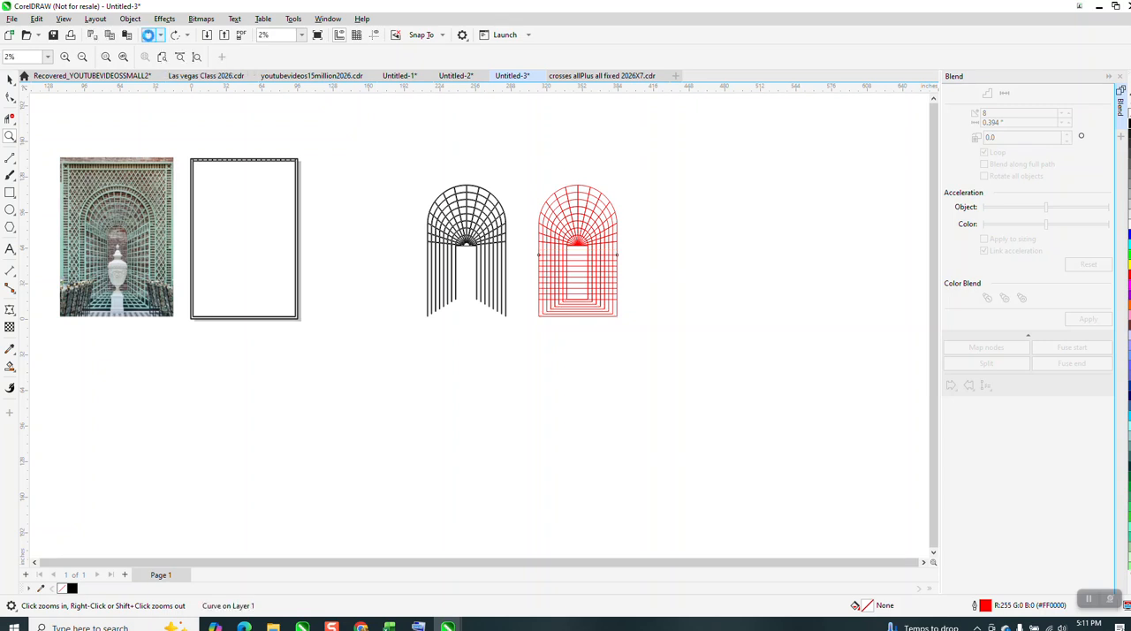
# Undo the horizontal crossbars of the red archway, leaving only the nested arches and radiating lines.
pyautogui.click(151, 39)
pyautogui.click(150, 39)
pyautogui.click(150, 39)
pyautogui.click(151, 39)
pyautogui.click(150, 39)
pyautogui.click(151, 39)
pyautogui.click(150, 39)
pyautogui.click(150, 39)
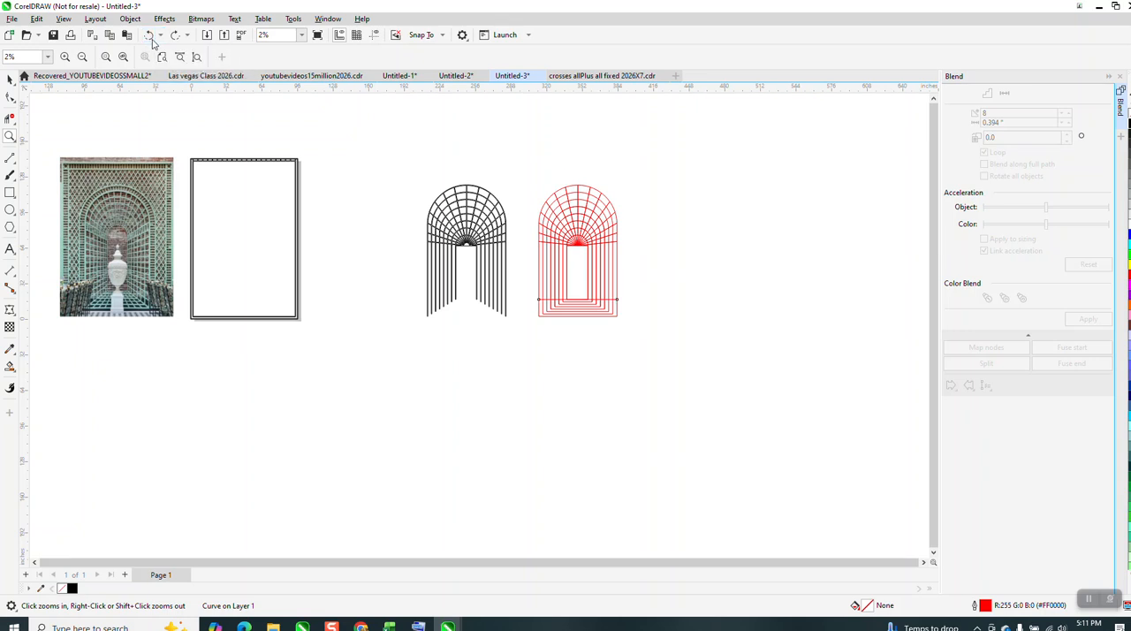
pyautogui.click(152, 40)
pyautogui.click(151, 39)
pyautogui.click(151, 39)
pyautogui.click(151, 39)
pyautogui.click(151, 39)
pyautogui.click(150, 39)
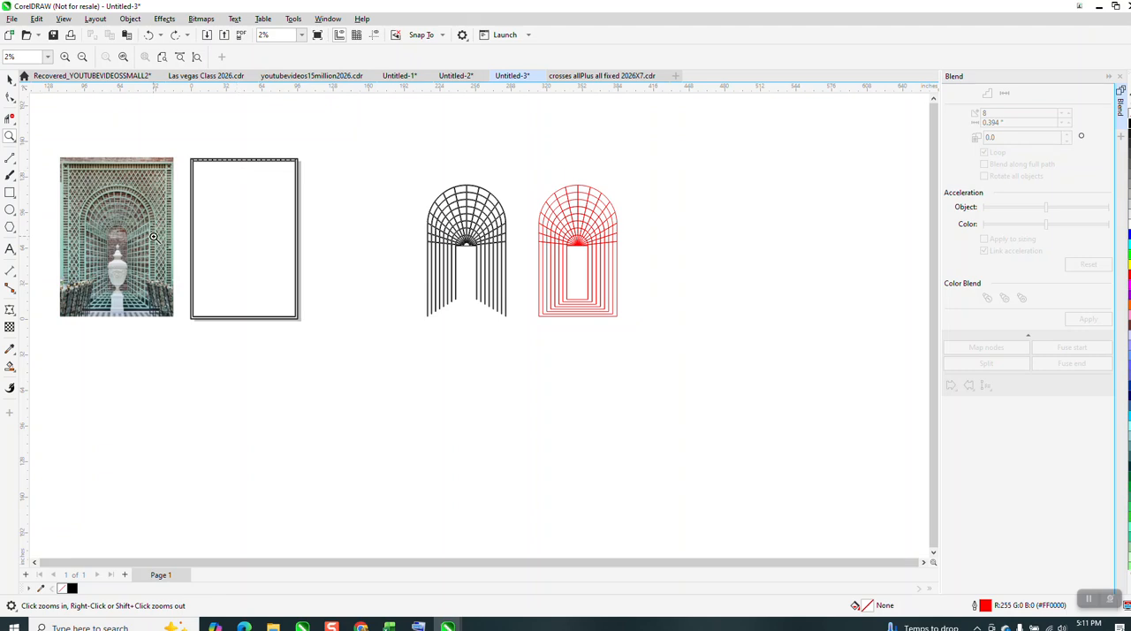
# Draw a straight diagonal line about 26.1 by 15.2 in from the outermost arch's lower-right corner to the innermost arch's lower-right corner.
pyautogui.moveTo(118, 207); pyautogui.dragTo(188, 258)
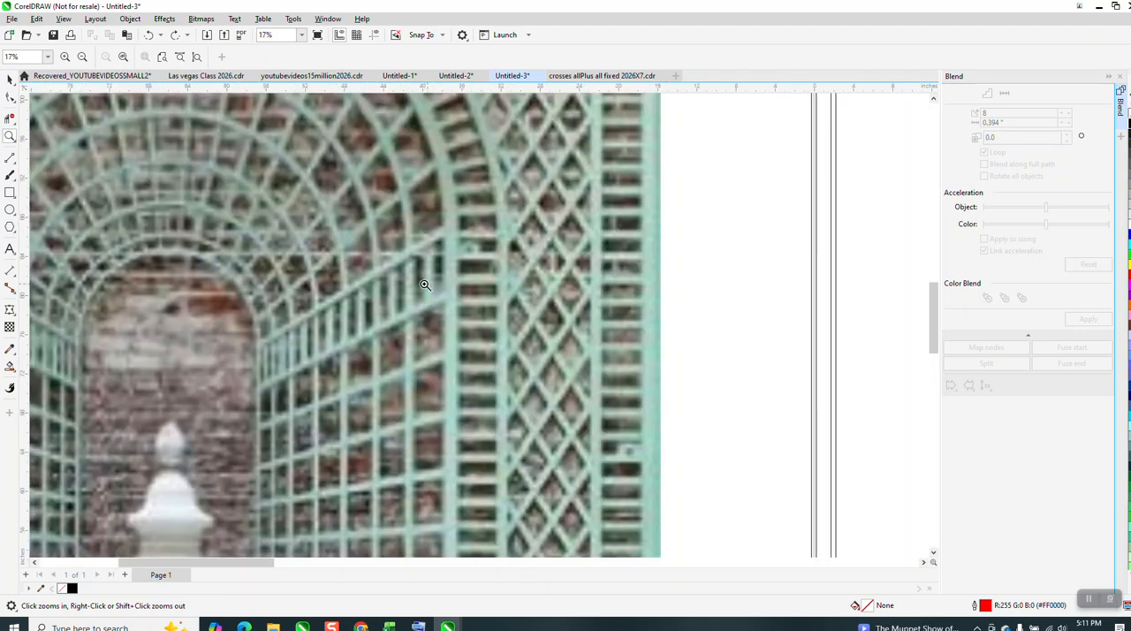
pyautogui.scroll(-6, 374, 283)
pyautogui.scroll(-1, 296, 224)
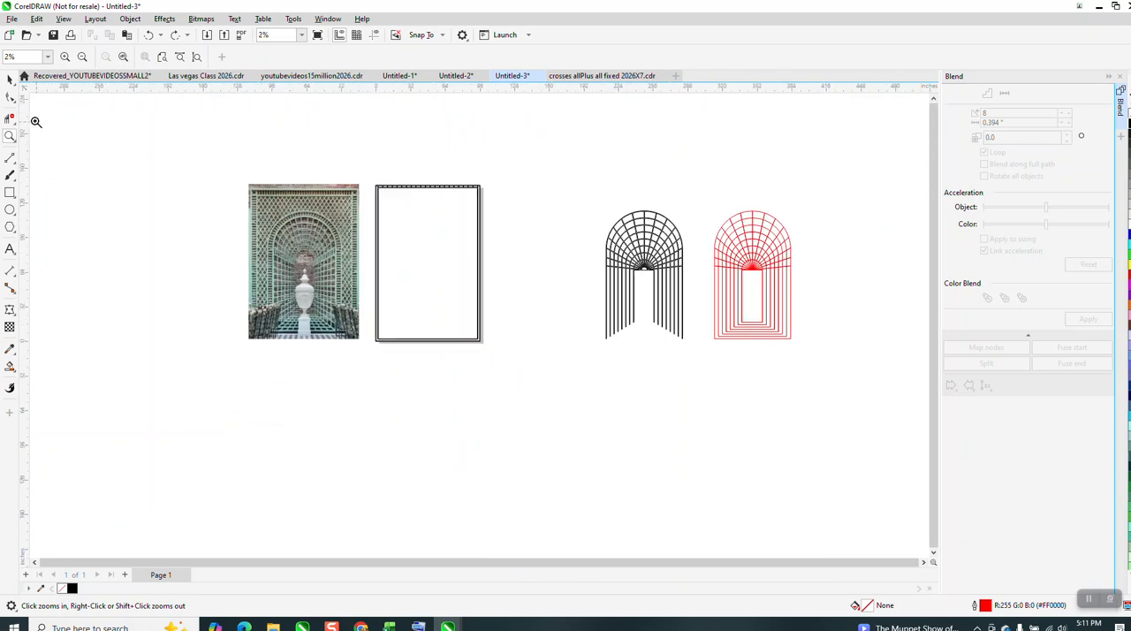
pyautogui.moveTo(676, 217); pyautogui.dragTo(848, 369)
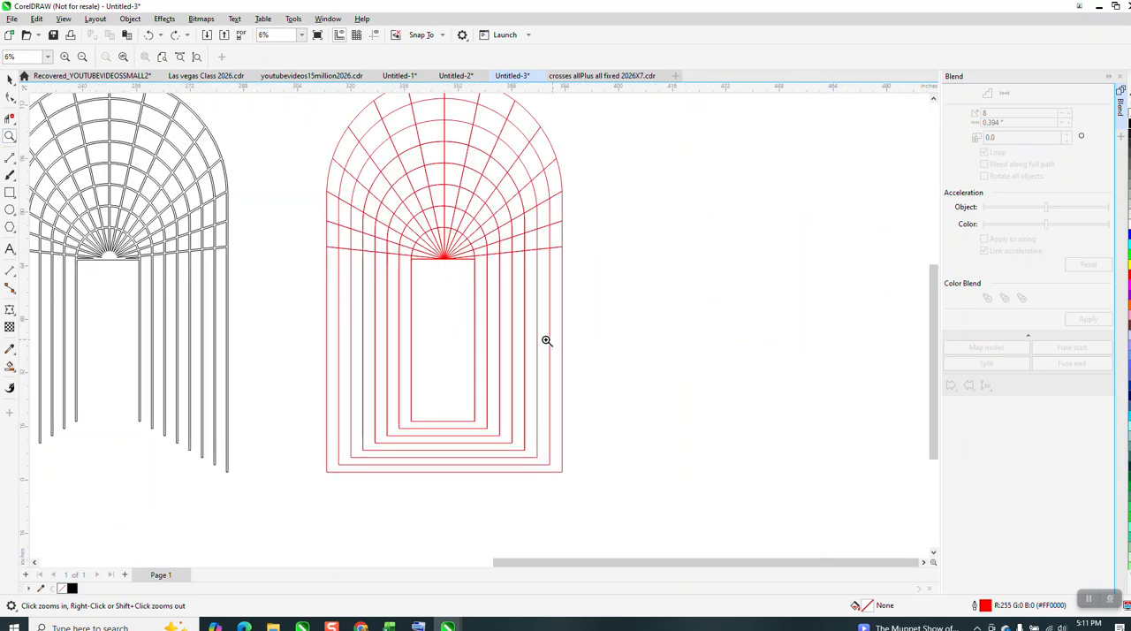
pyautogui.click(9, 157)
pyautogui.click(44, 172)
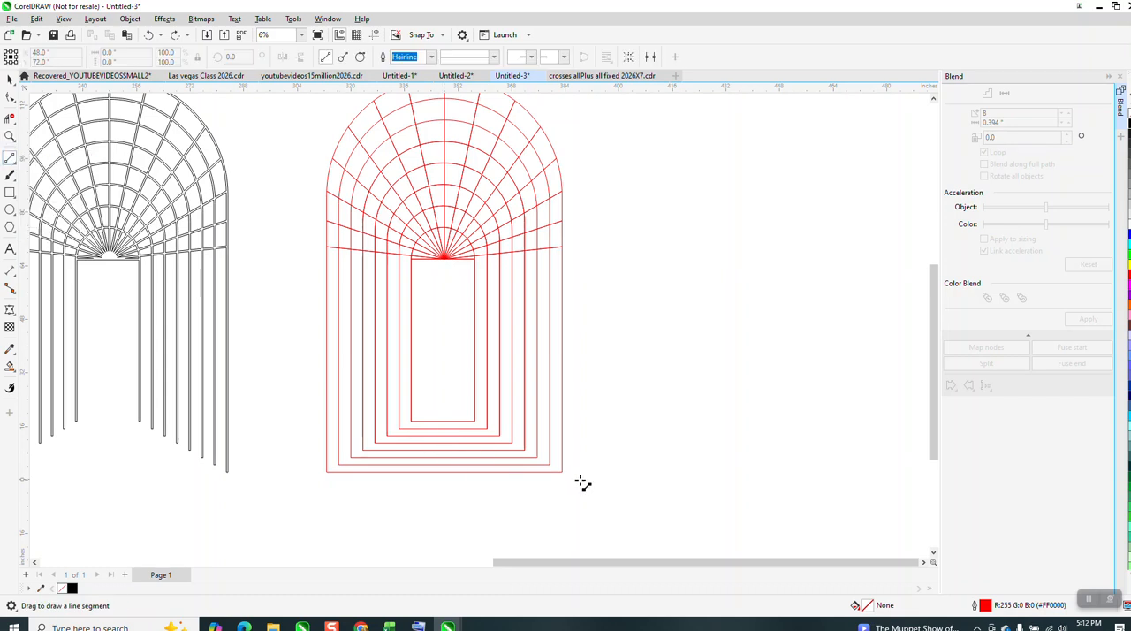
pyautogui.moveTo(562, 471); pyautogui.dragTo(475, 424)
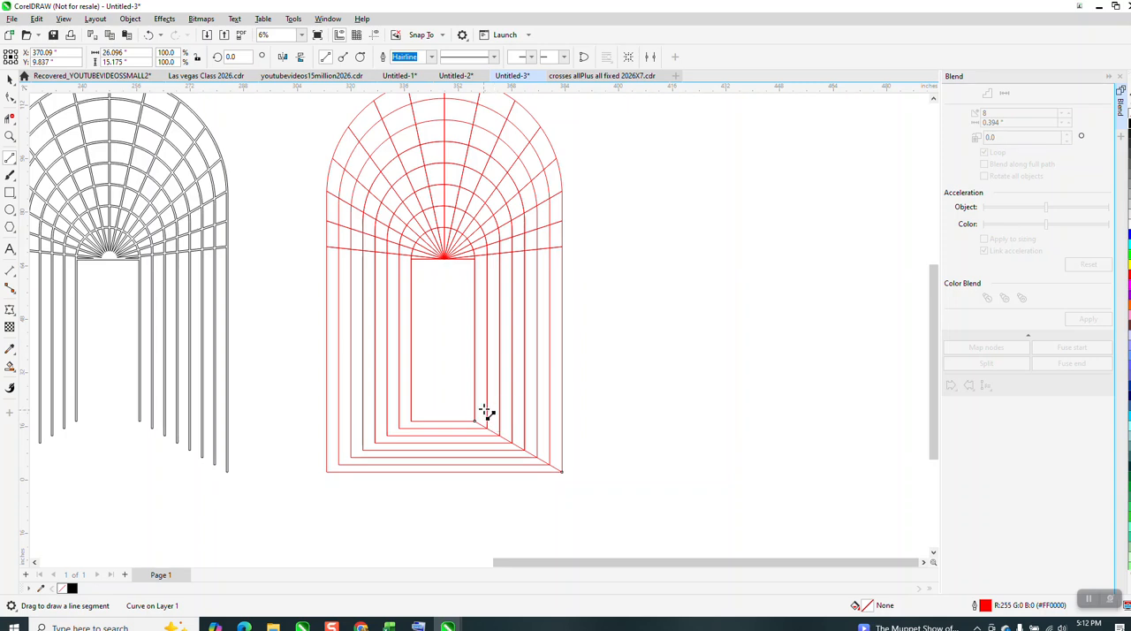
pyautogui.scroll(-1, 477, 380)
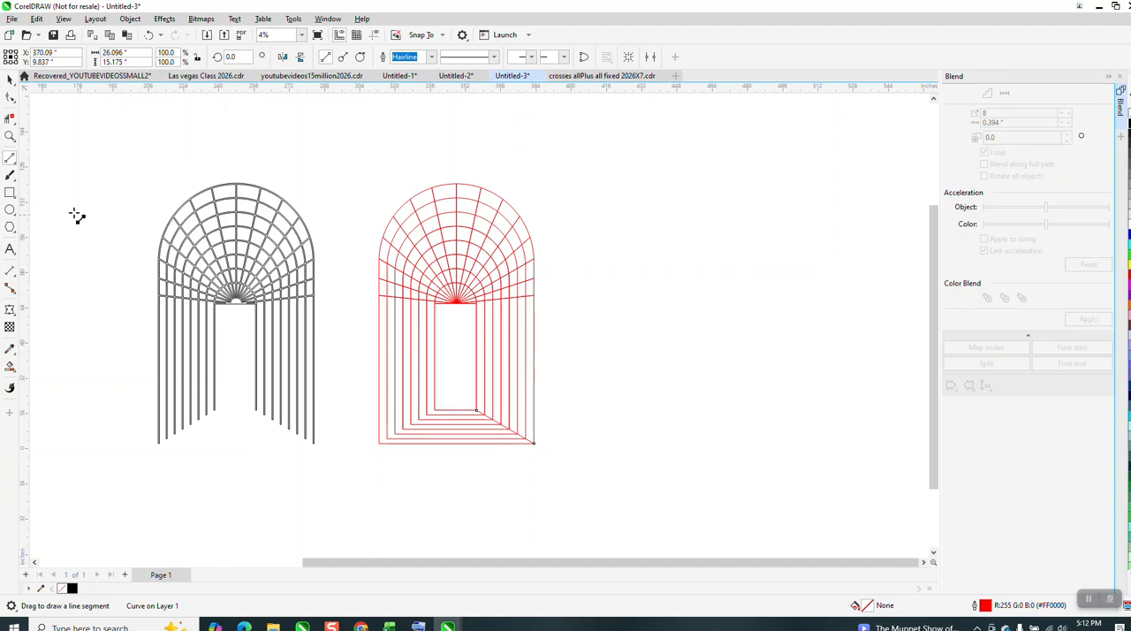
# Compare both archway versions with the side walls and floor of the trellis in the reference photo.
pyautogui.click(10, 136)
pyautogui.moveTo(125, 182); pyautogui.dragTo(256, 350)
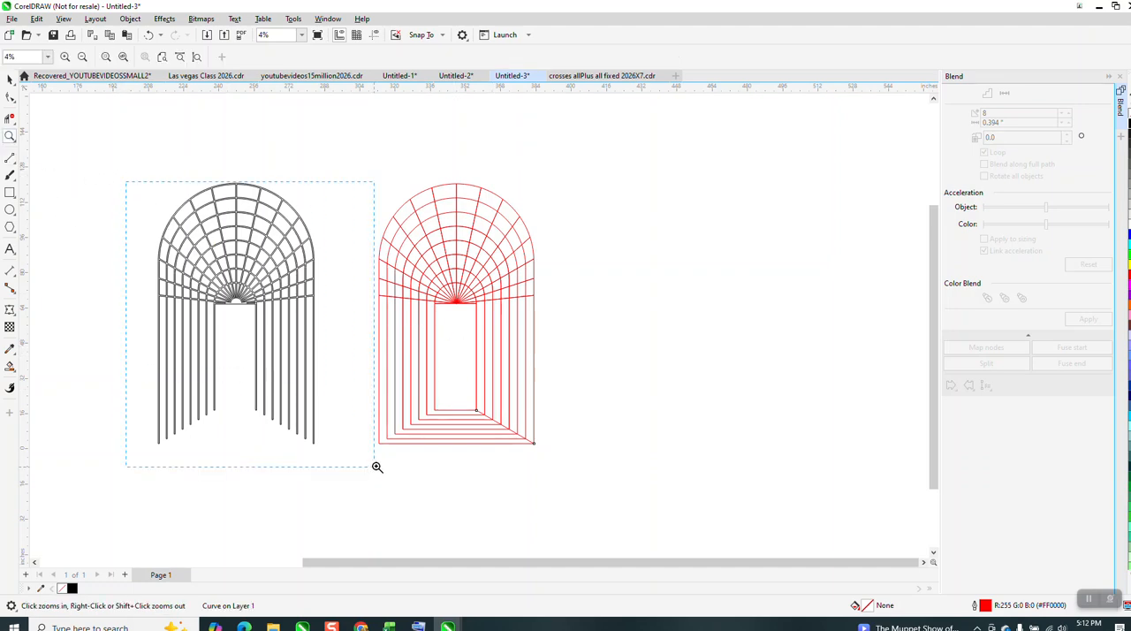
pyautogui.moveTo(375, 468); pyautogui.dragTo(375, 467)
pyautogui.scroll(-1, 412, 285)
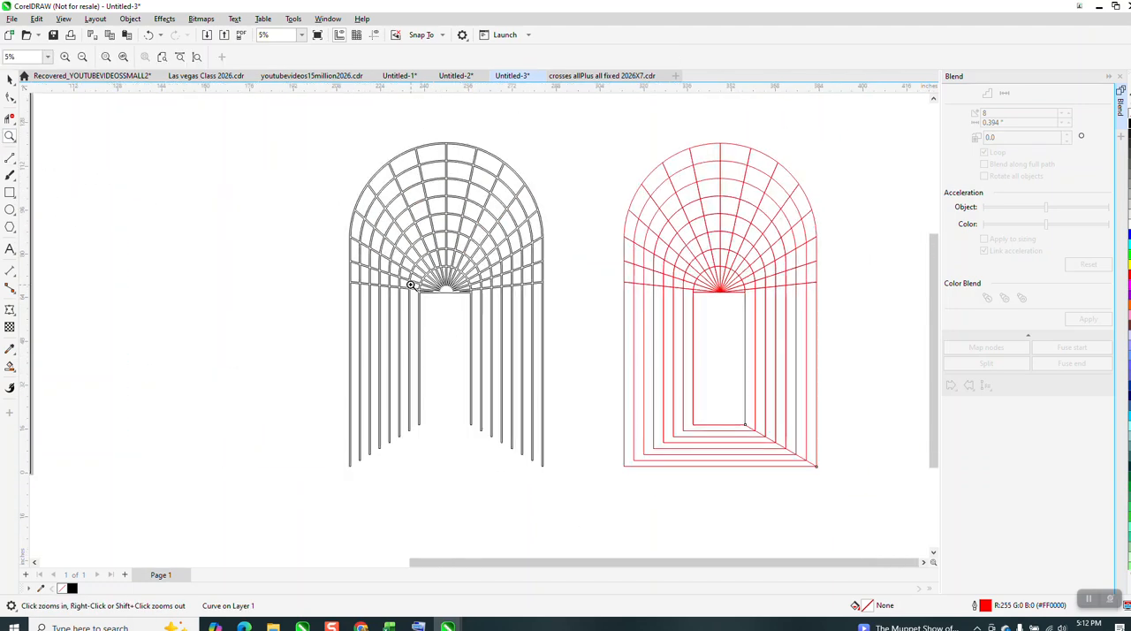
pyautogui.scroll(-2, 398, 246)
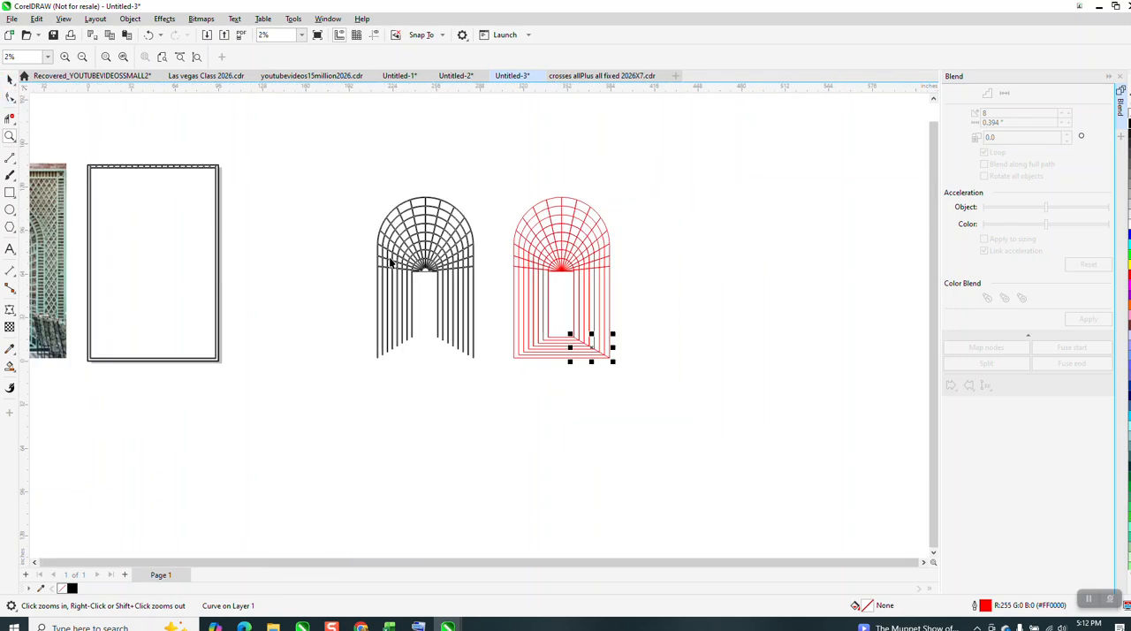
pyautogui.press('space')
pyautogui.scroll(-1, 500, 299)
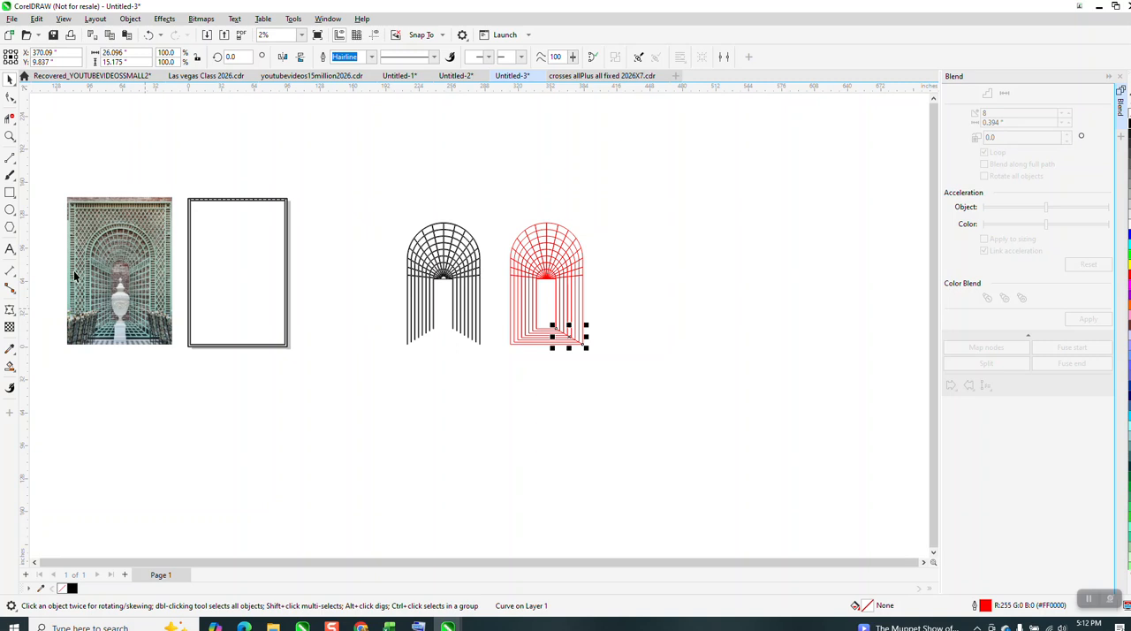
pyautogui.click(9, 135)
pyautogui.moveTo(83, 219); pyautogui.dragTo(216, 365)
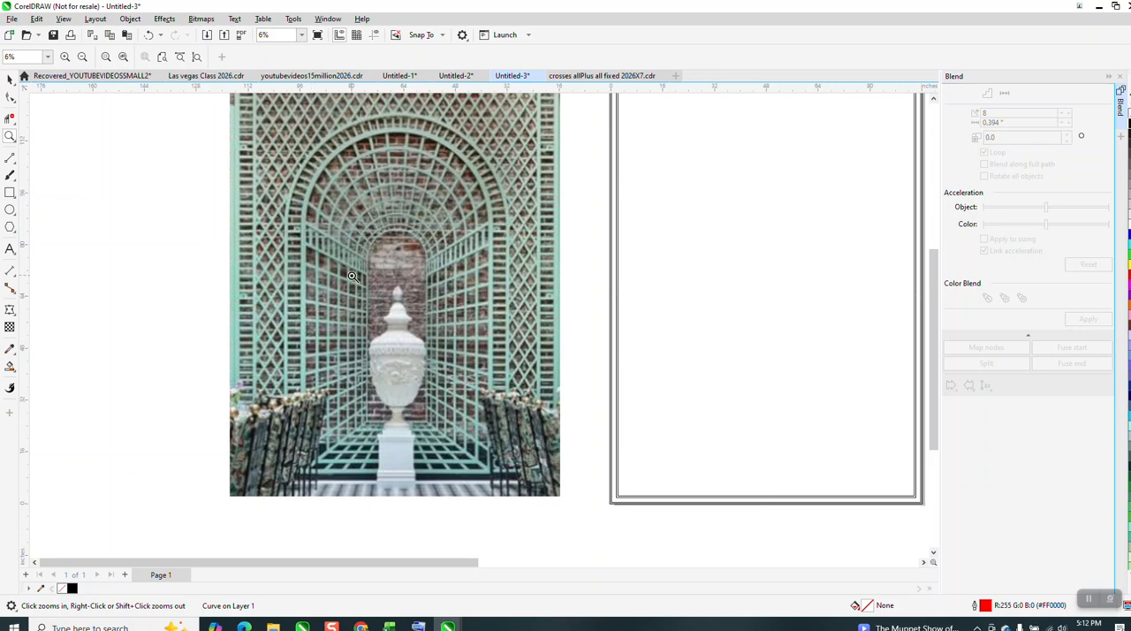
pyautogui.scroll(-4, 351, 275)
pyautogui.moveTo(724, 263); pyautogui.dragTo(827, 356)
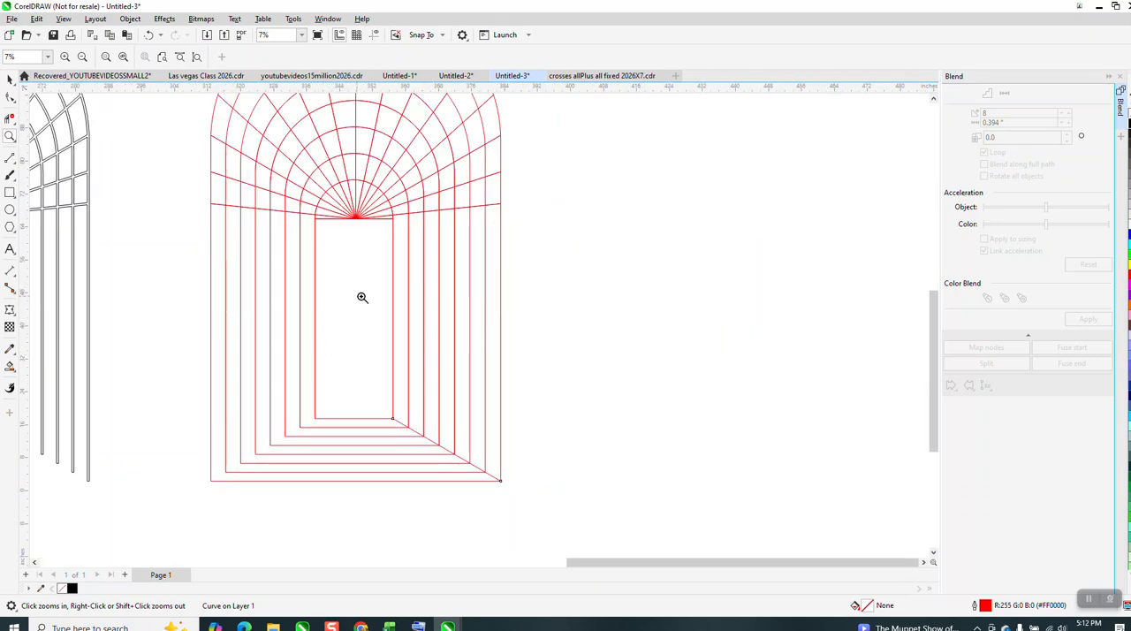
pyautogui.scroll(-1, 406, 309)
pyautogui.scroll(-1, 375, 310)
# Select the black outlined archway and all lines of the red archway together.
pyautogui.click(9, 80)
pyautogui.scroll(-1, 464, 368)
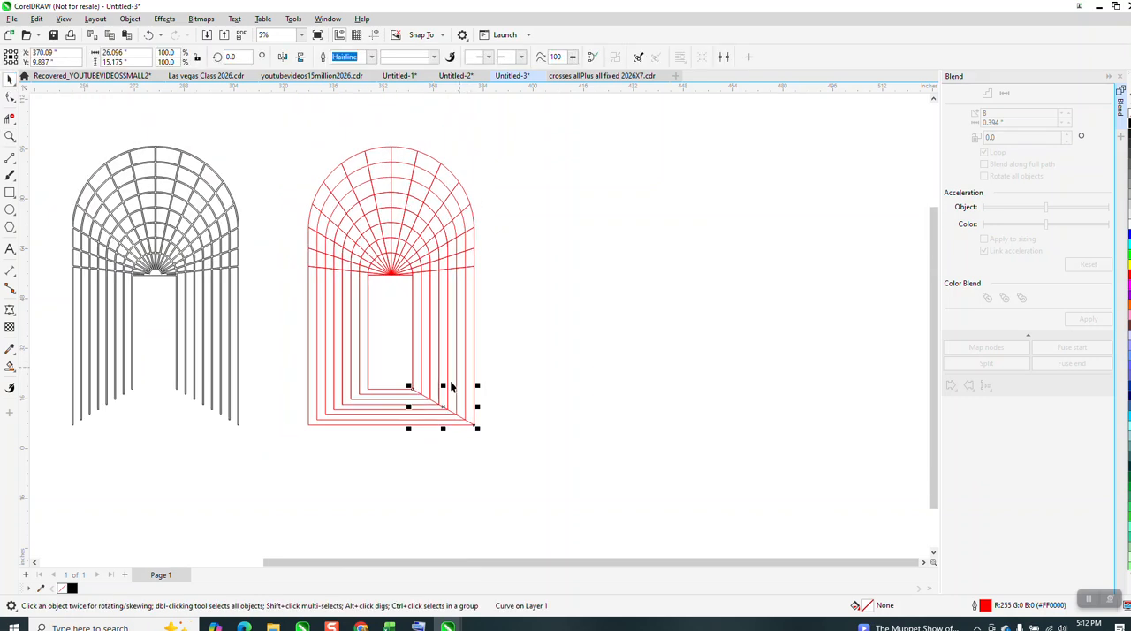
pyautogui.moveTo(160, 190); pyautogui.dragTo(184, 262)
pyautogui.moveTo(537, 437); pyautogui.dragTo(538, 439)
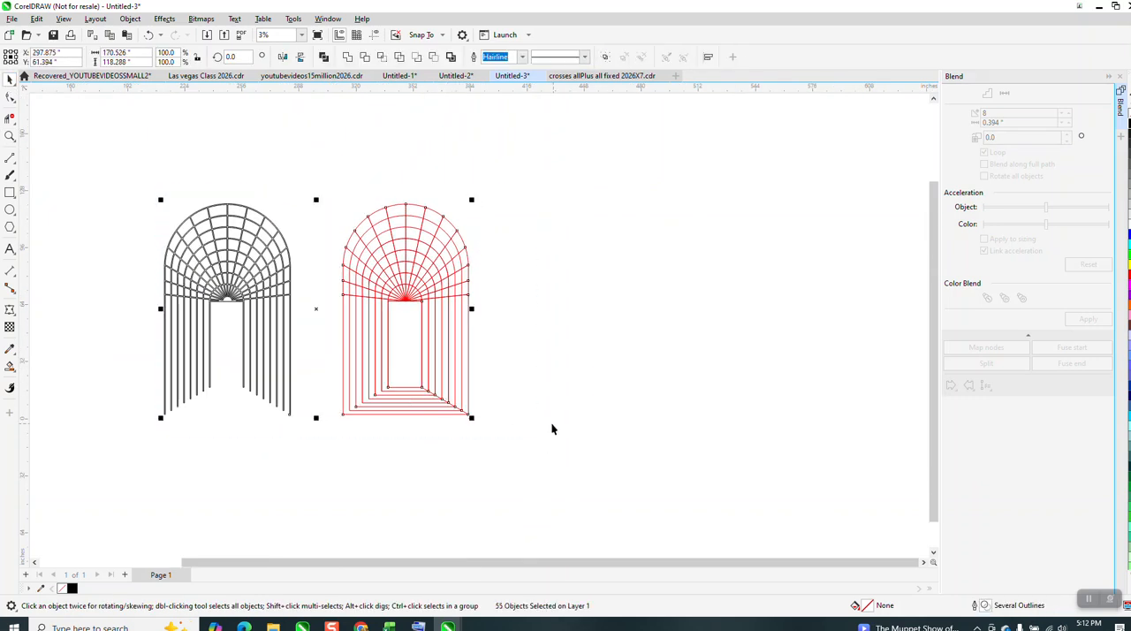